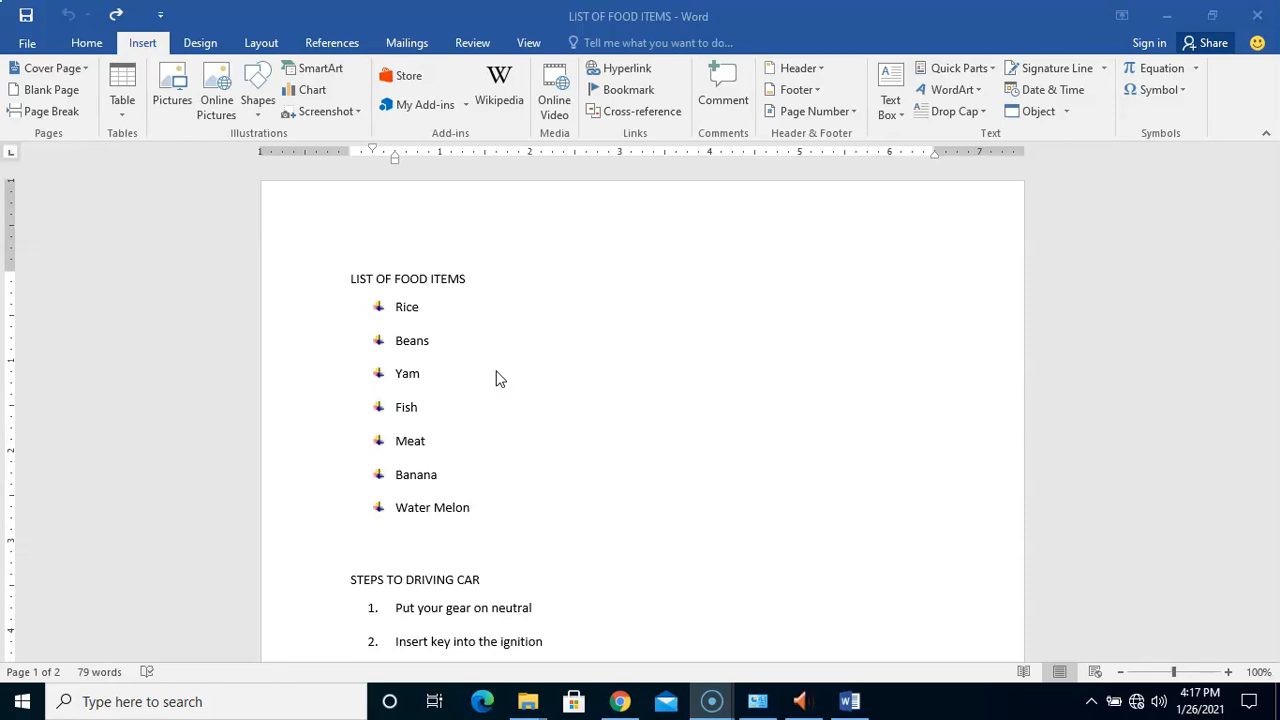
# Select the Carbohydrate heading on page 2 and add it as a bookmark named Carbohydrates, sorted by Name
pyautogui.click(579, 355)
pyautogui.click(618, 237)
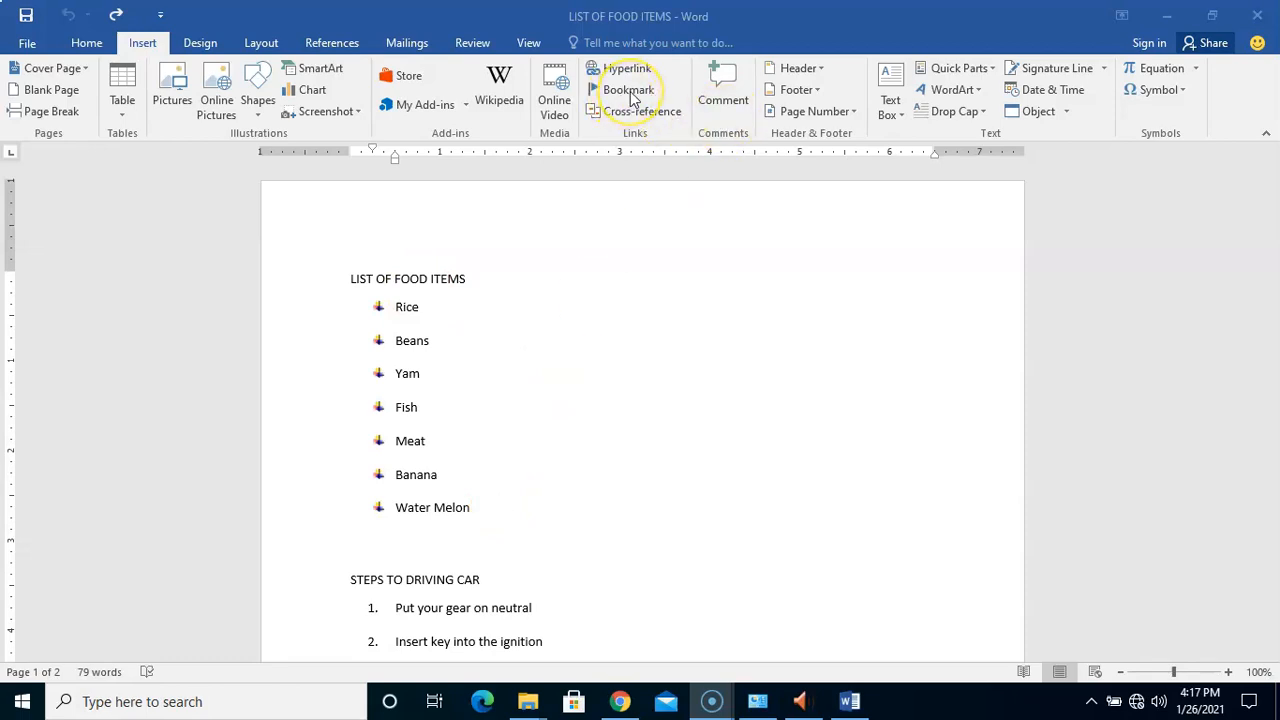
pyautogui.click(600, 334)
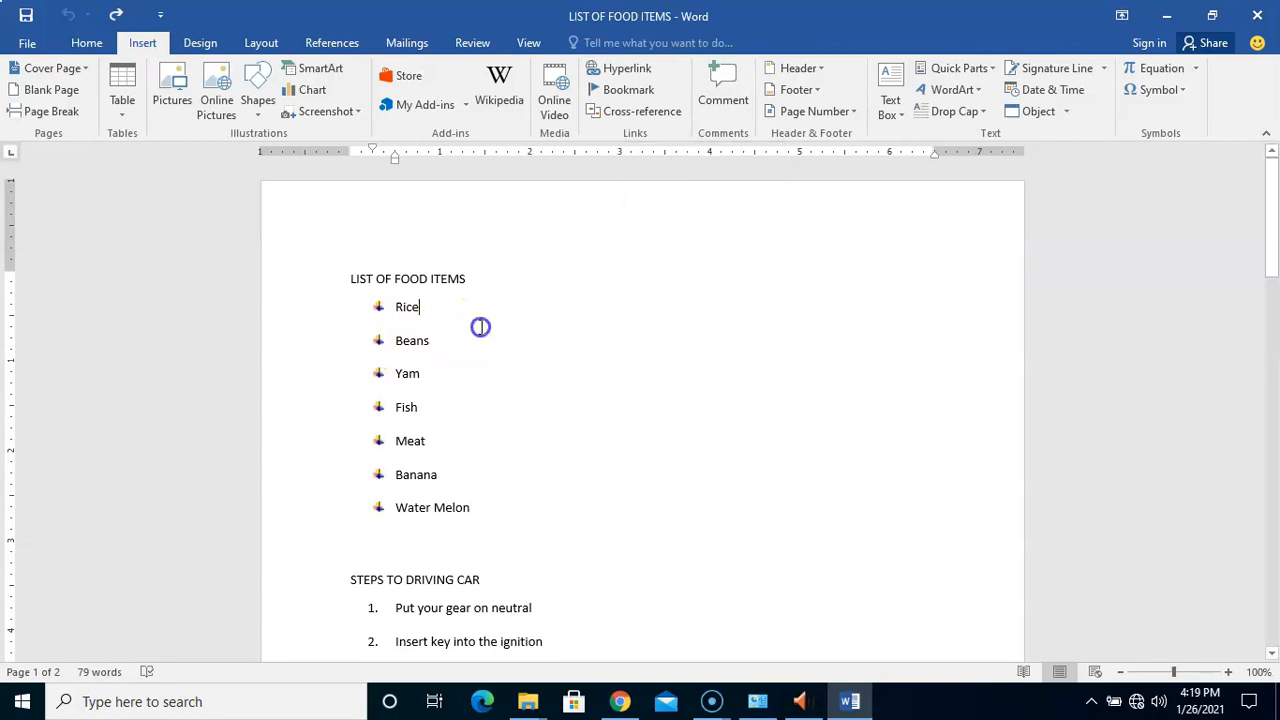
pyautogui.moveTo(1272, 240); pyautogui.dragTo(1271, 432)
pyautogui.click(371, 430)
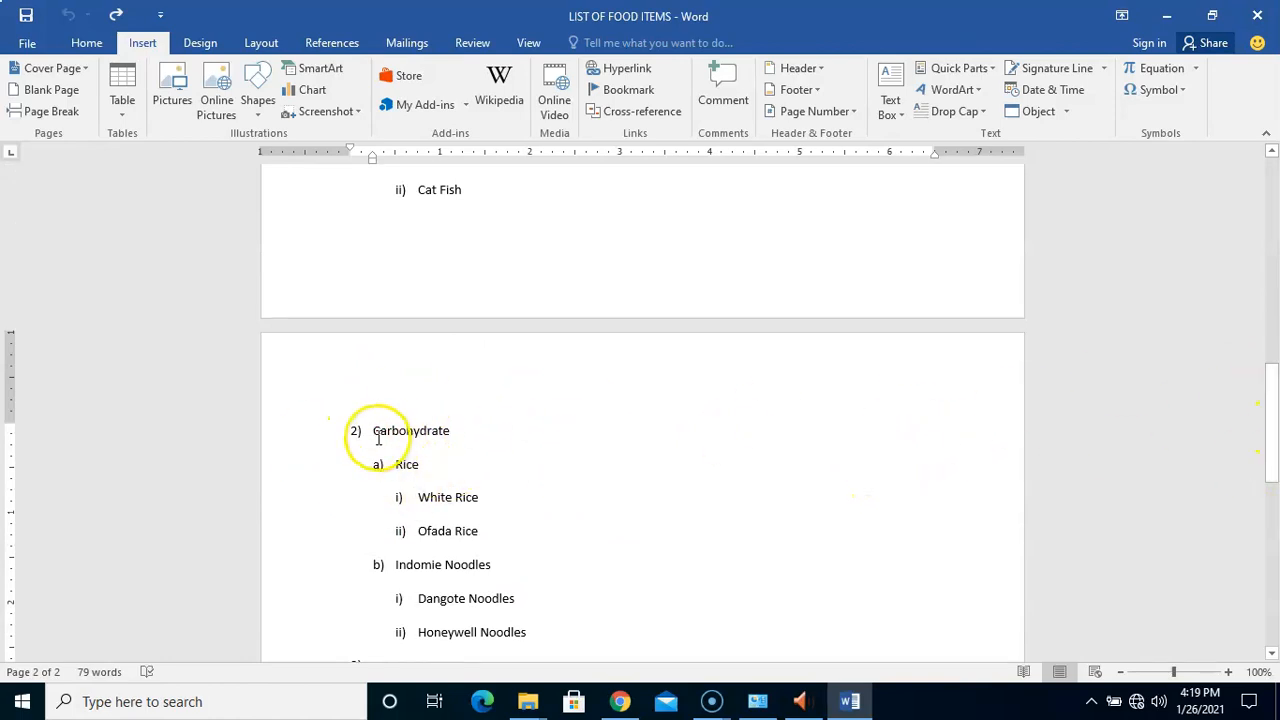
pyautogui.moveTo(371, 431); pyautogui.dragTo(453, 430)
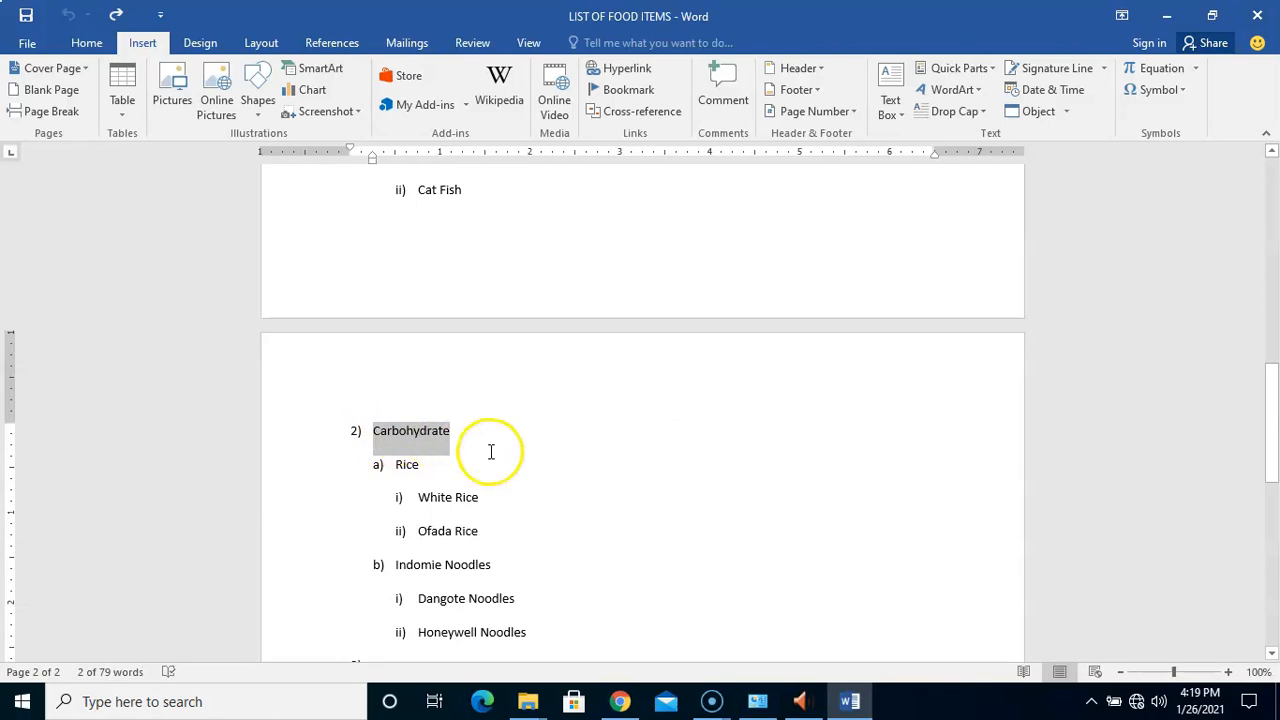
pyautogui.click(629, 90)
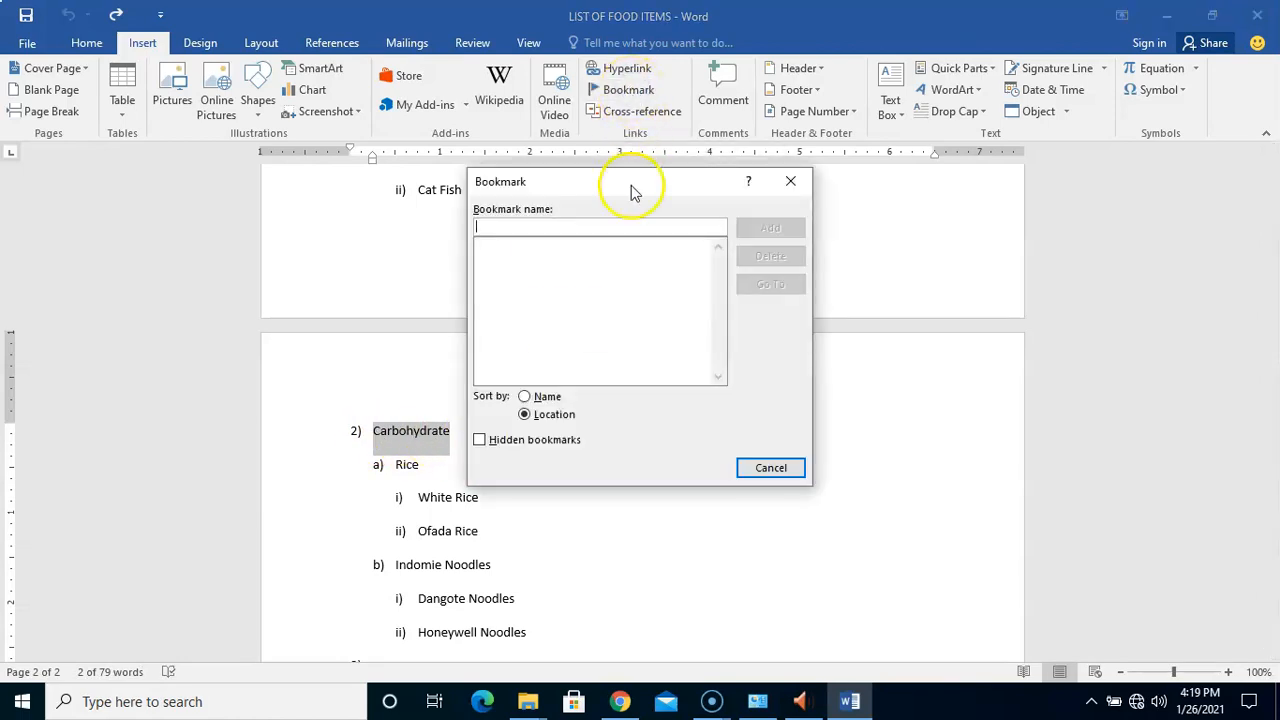
pyautogui.click(539, 229)
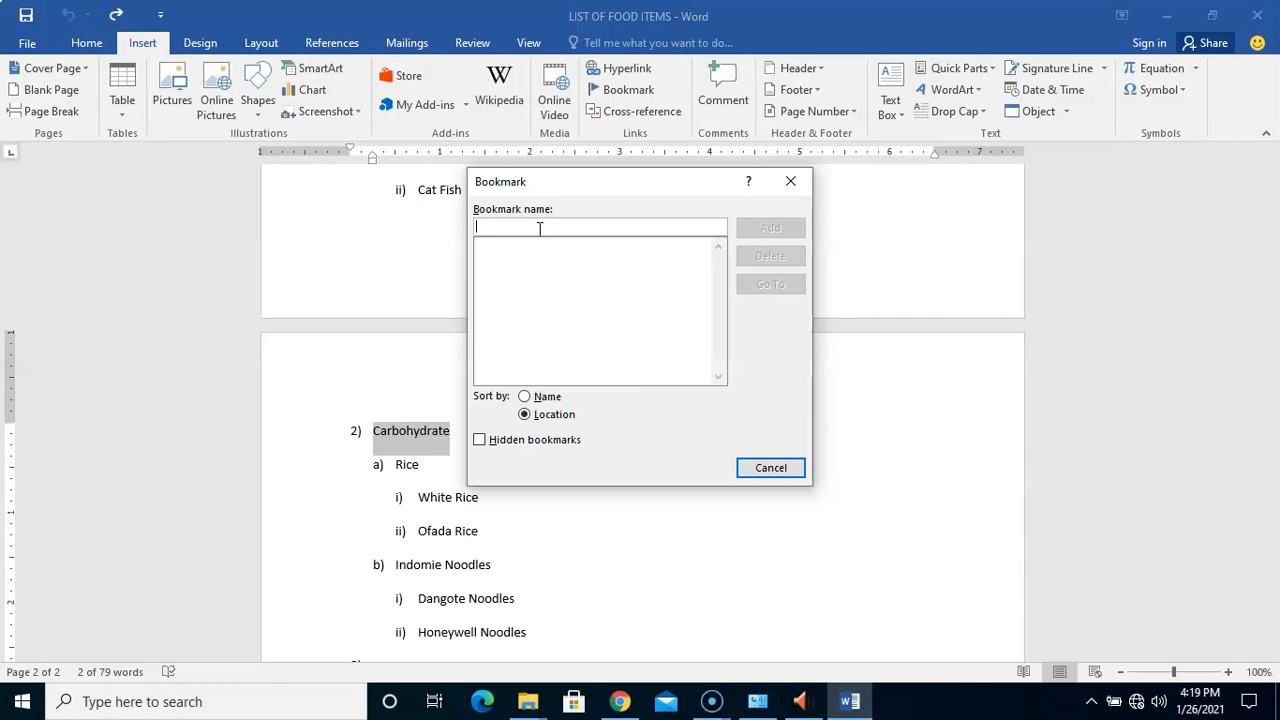
pyautogui.write('Carbohydrates')
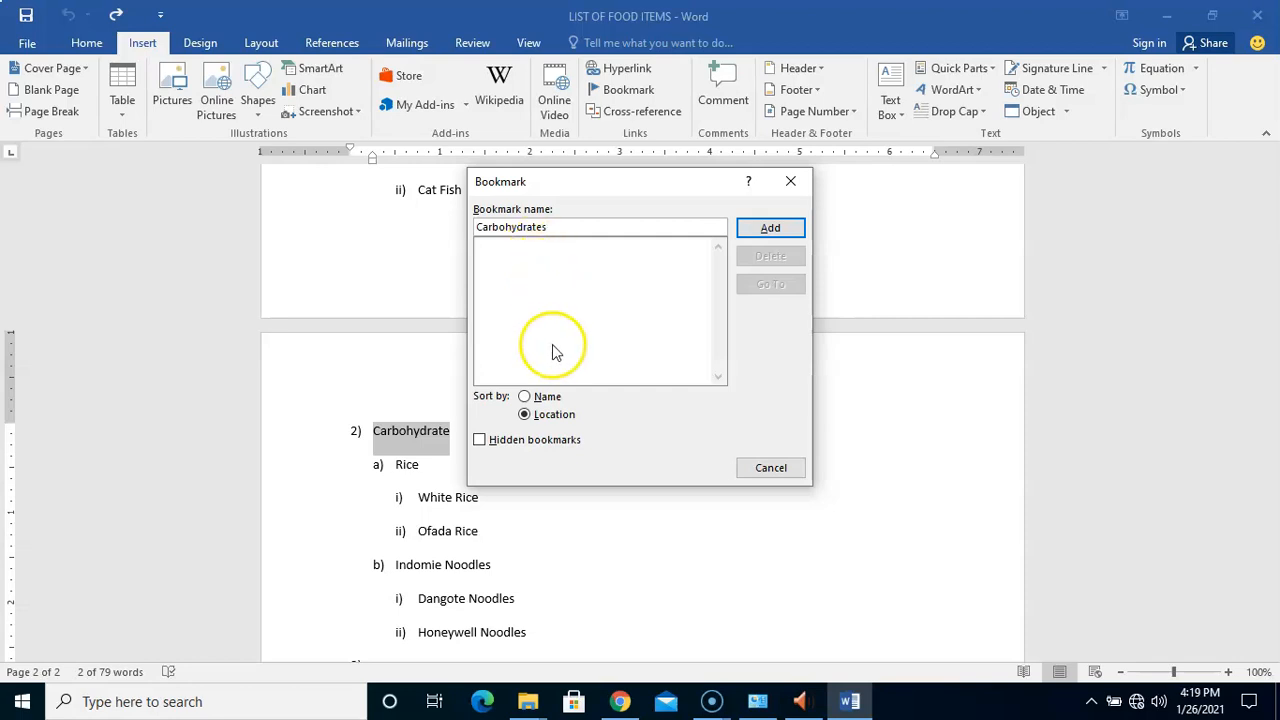
pyautogui.click(549, 398)
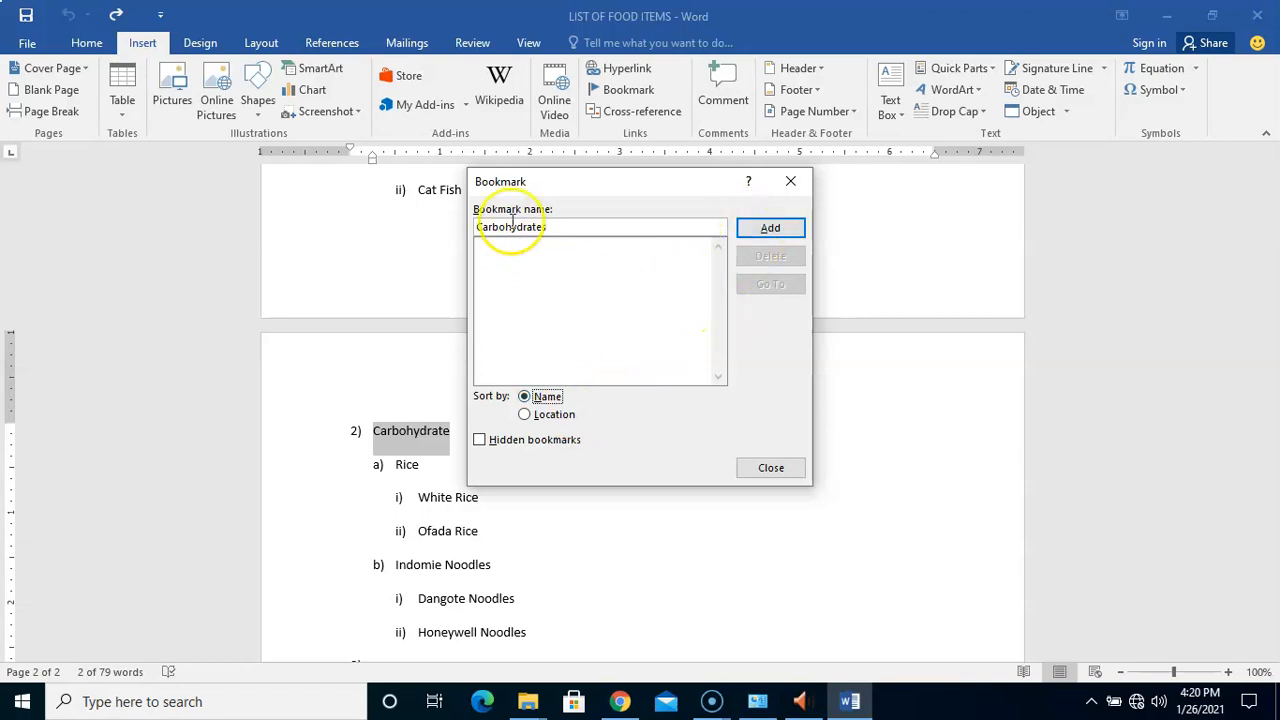
pyautogui.click(771, 229)
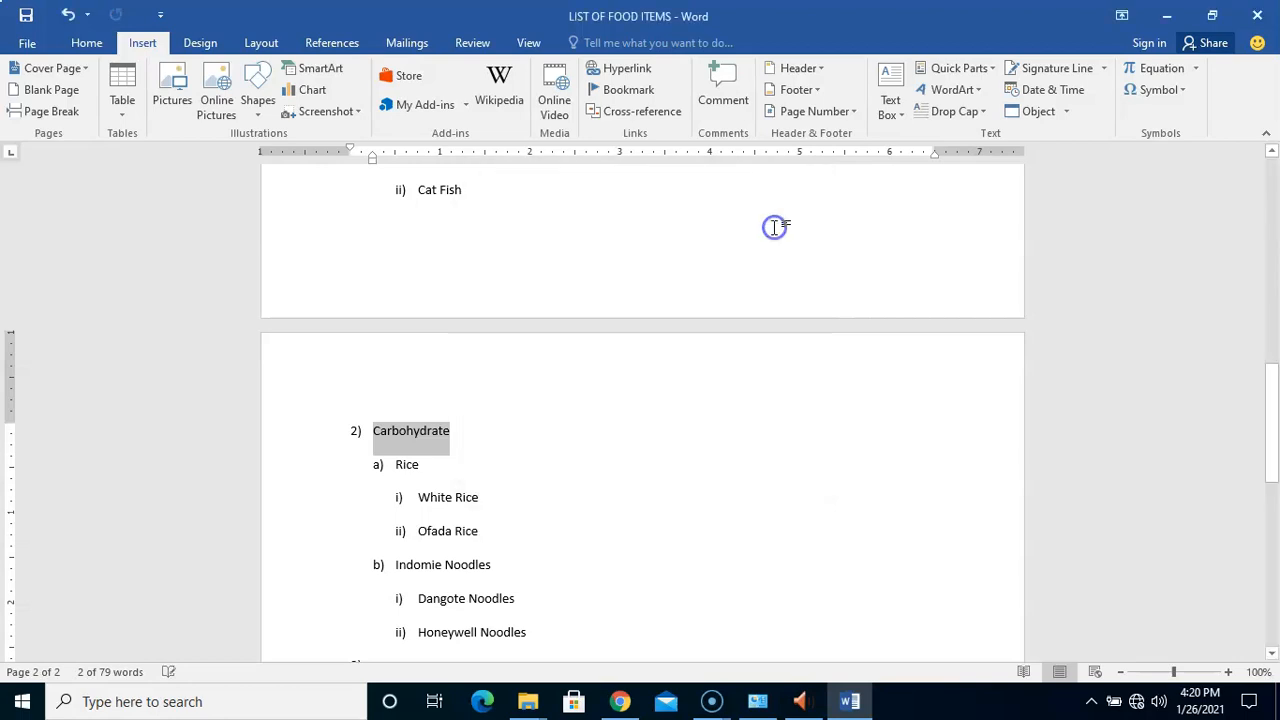
# Select the Protein heading and add a bookmark named Protein in place of the suggested name
pyautogui.click(462, 466)
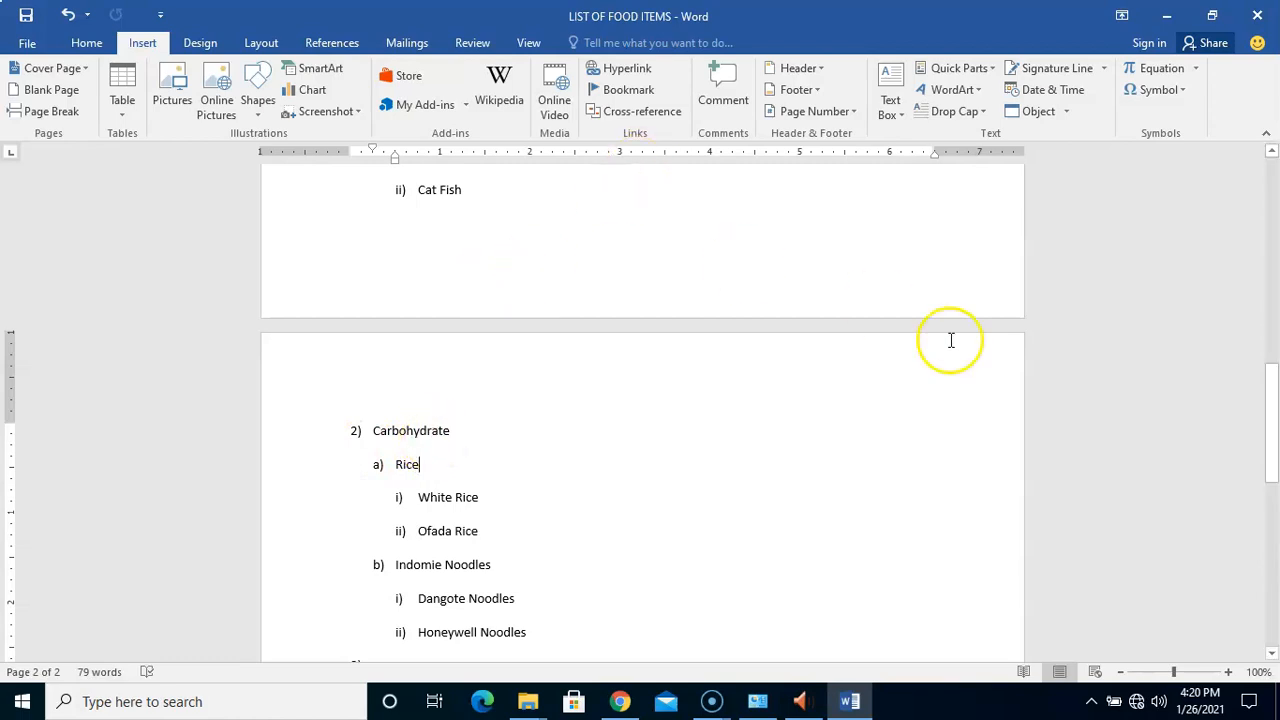
pyautogui.moveTo(1270, 400); pyautogui.dragTo(1270, 330)
pyautogui.click(380, 292)
pyautogui.moveTo(380, 292); pyautogui.dragTo(409, 292)
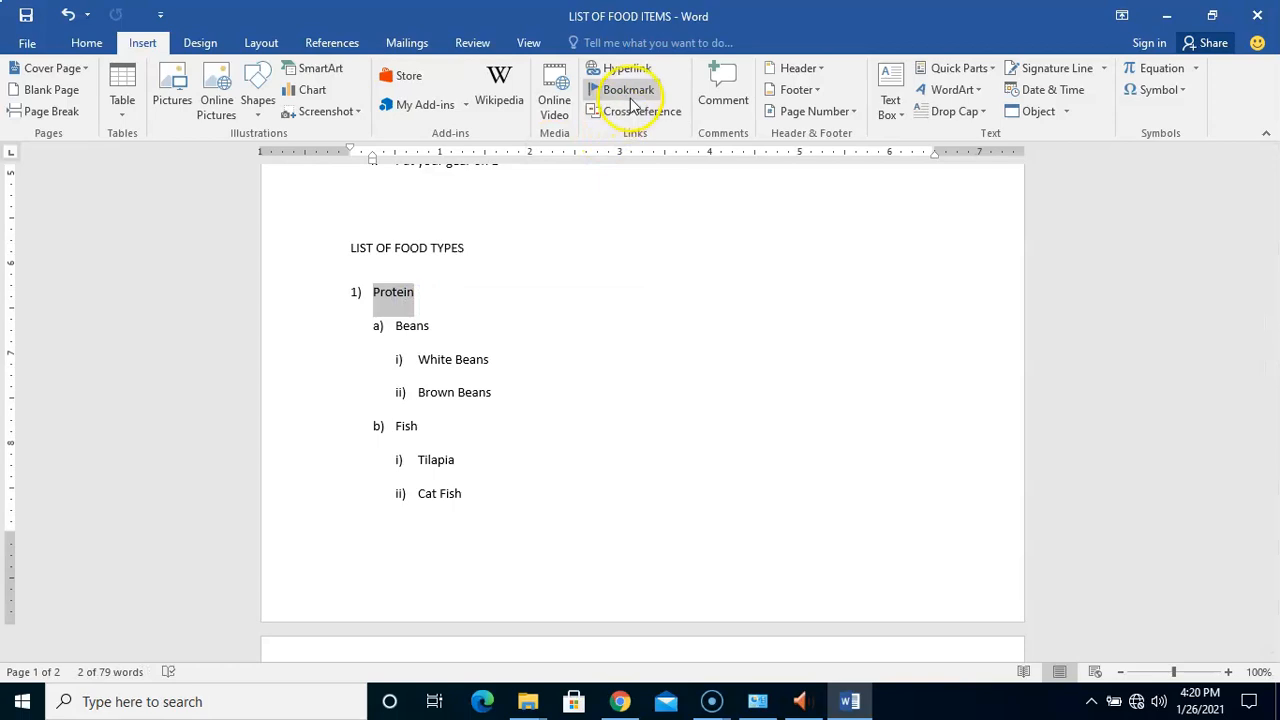
pyautogui.click(630, 98)
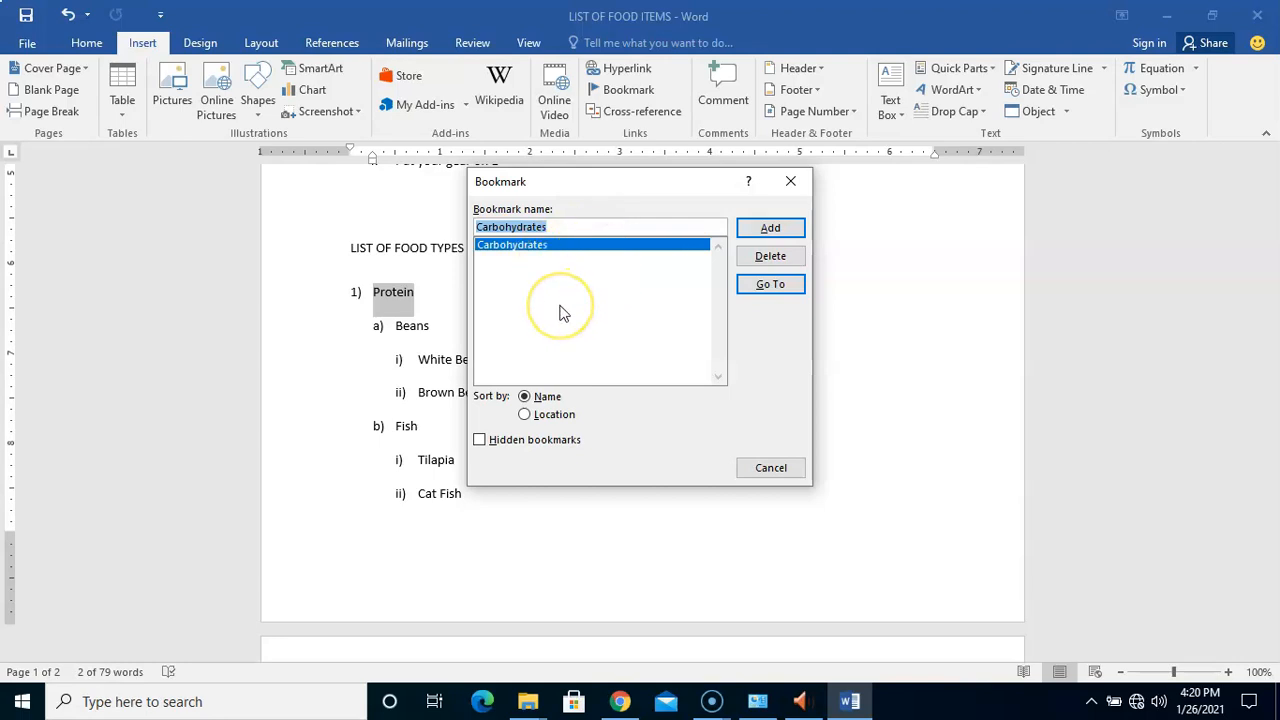
pyautogui.click(576, 230)
pyautogui.press('BackSpace')
pyautogui.press('BackSpace')
pyautogui.press('BackSpace')
pyautogui.press('BackSpace')
pyautogui.press('BackSpace')
pyautogui.press('BackSpace')
pyautogui.press('BackSpace')
pyautogui.press('BackSpace')
pyautogui.press('BackSpace')
pyautogui.press('BackSpace')
pyautogui.press('BackSpace')
pyautogui.press('BackSpace')
pyautogui.press('BackSpace')
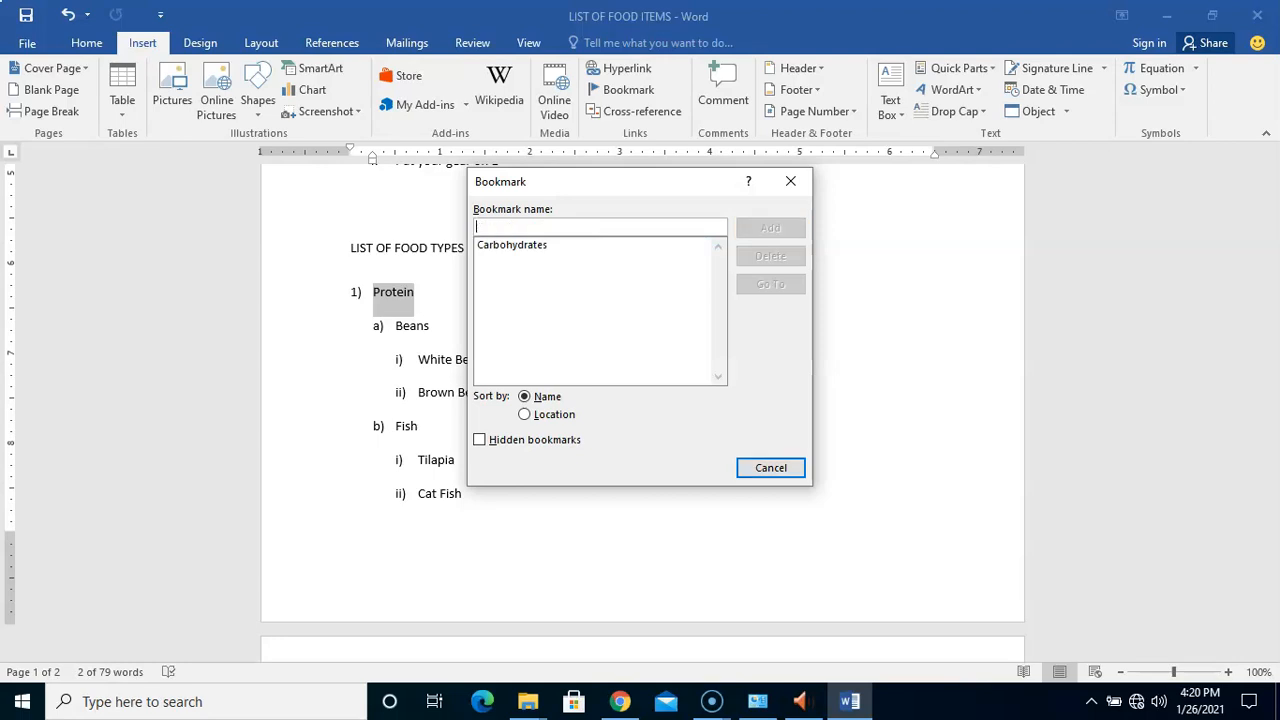
pyautogui.write('Protein')
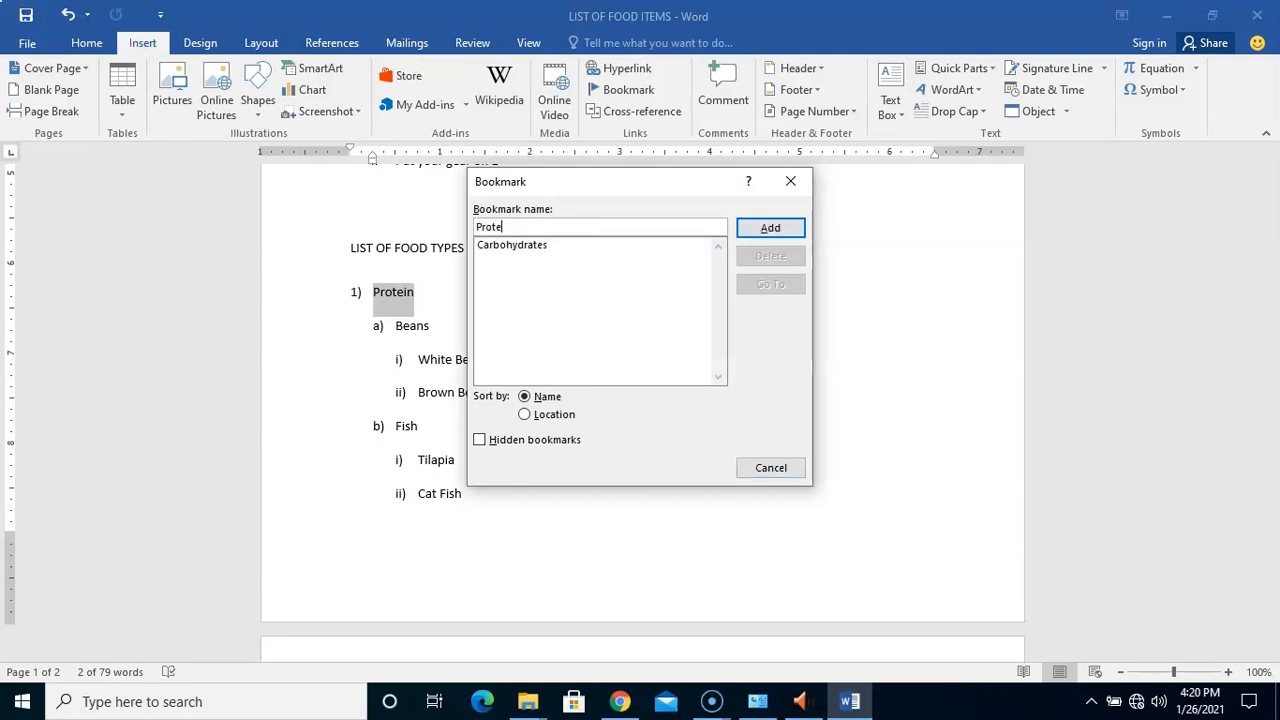
pyautogui.click(770, 232)
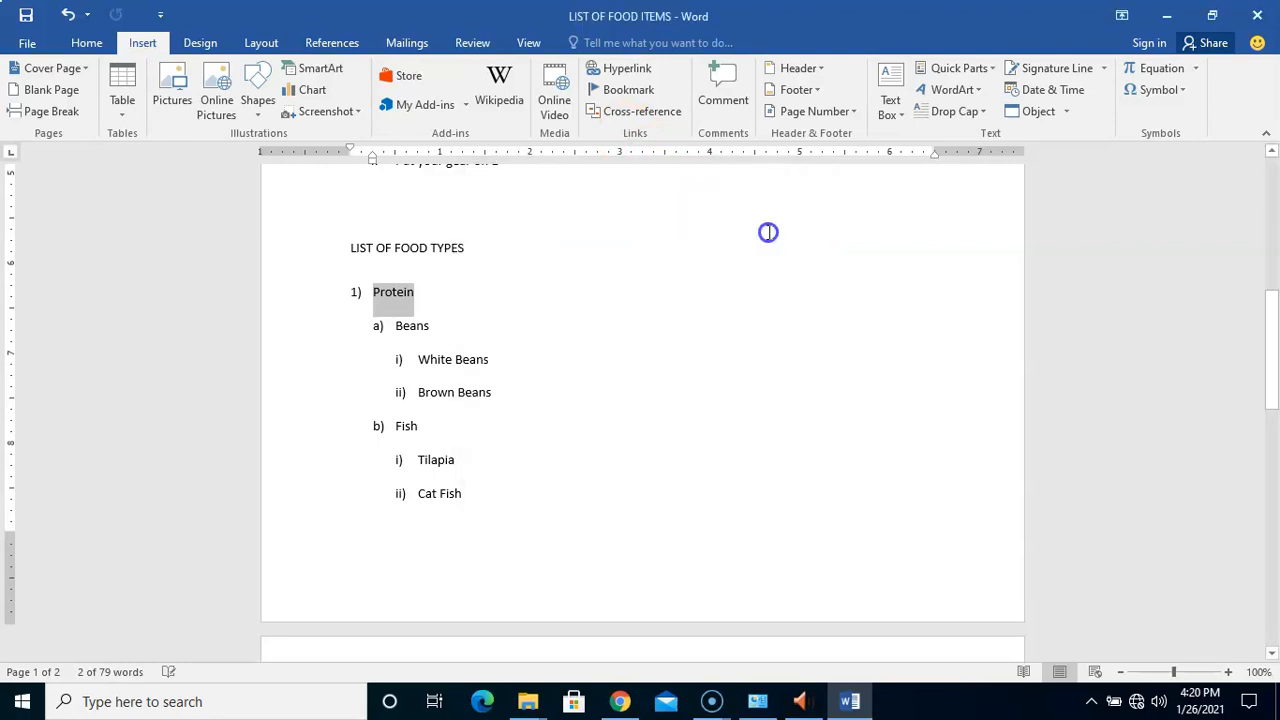
pyautogui.click(607, 387)
# Select the LIST OF FOOD TYPES heading and bookmark it as Food_Types
pyautogui.moveTo(1275, 355); pyautogui.dragTo(1270, 321)
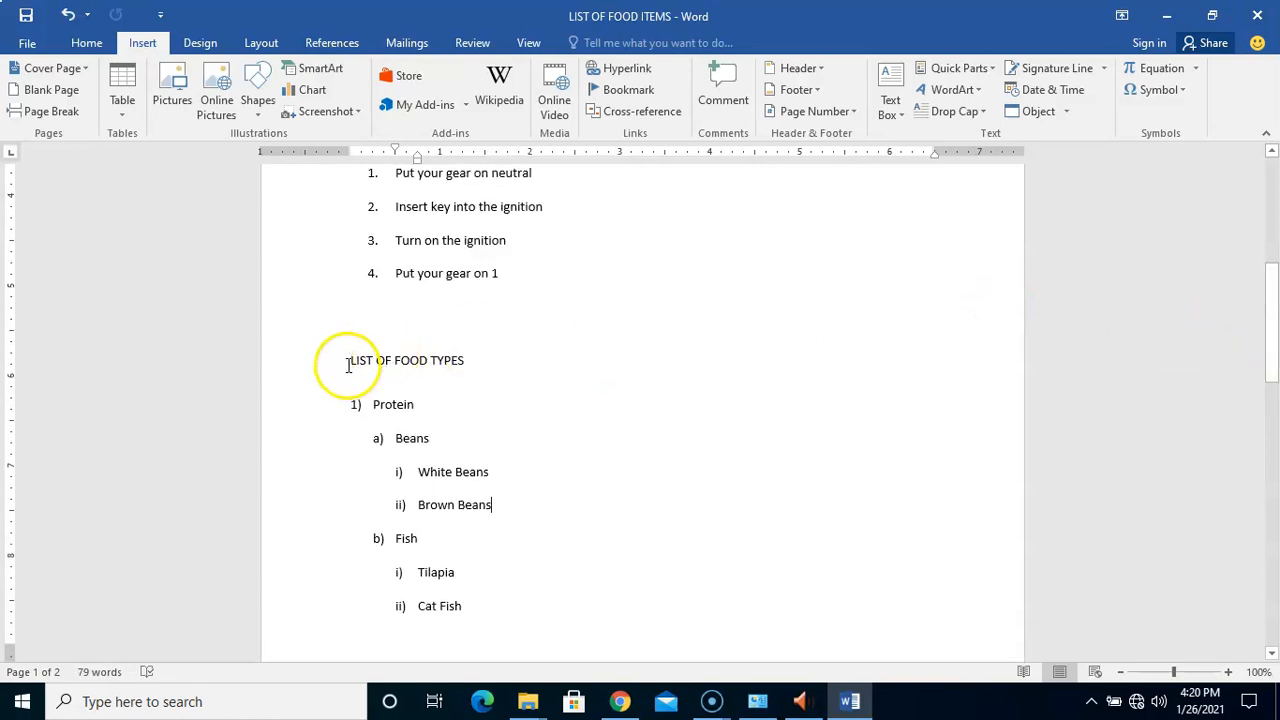
pyautogui.tripleClick(467, 360)
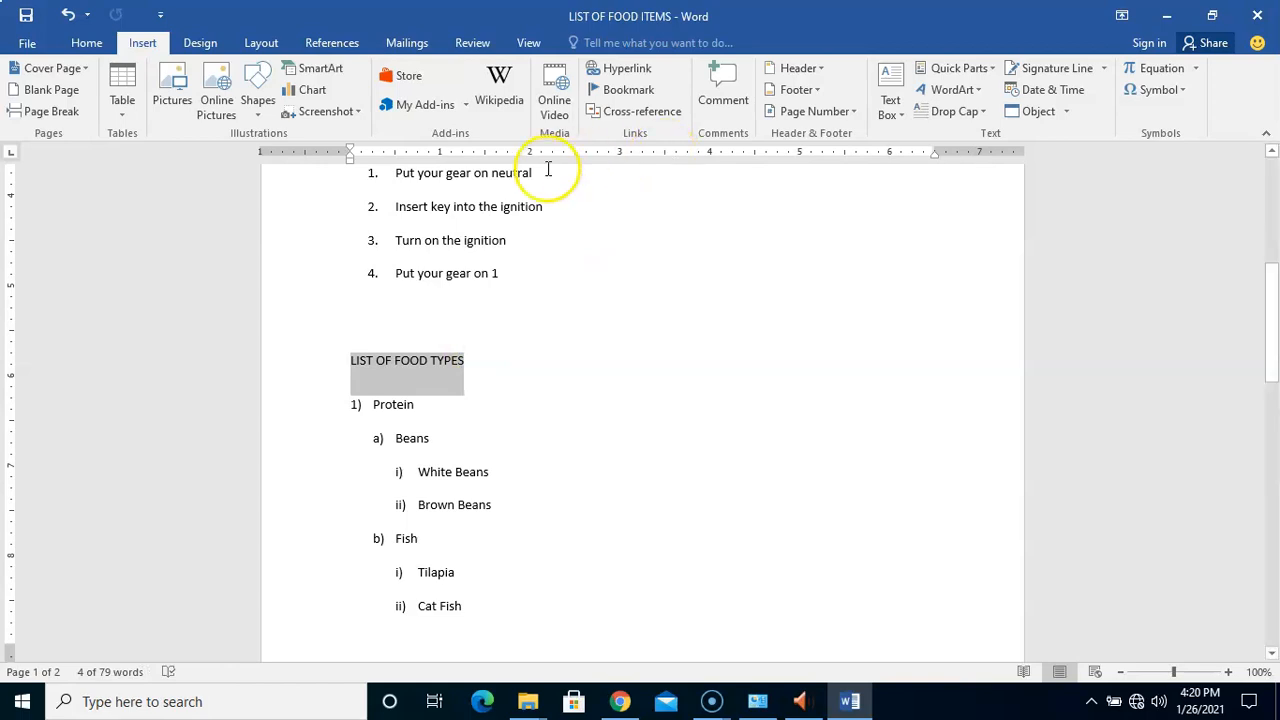
pyautogui.click(613, 88)
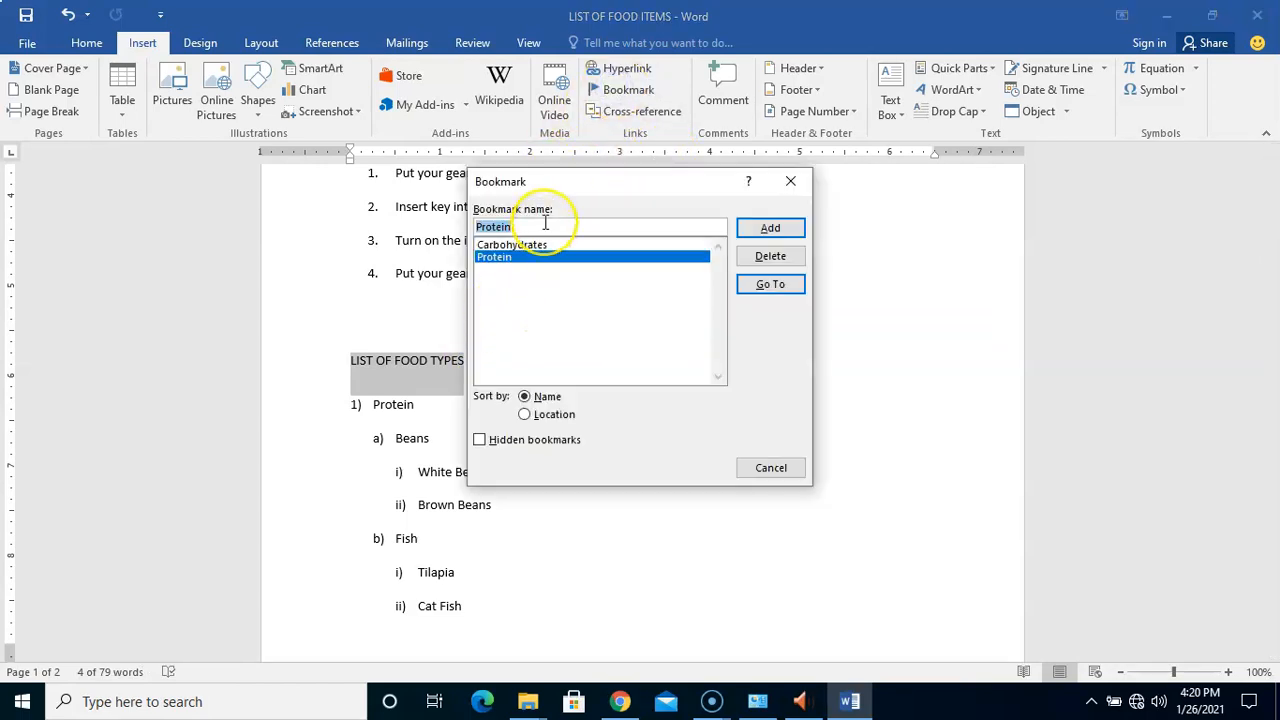
pyautogui.write('Food')
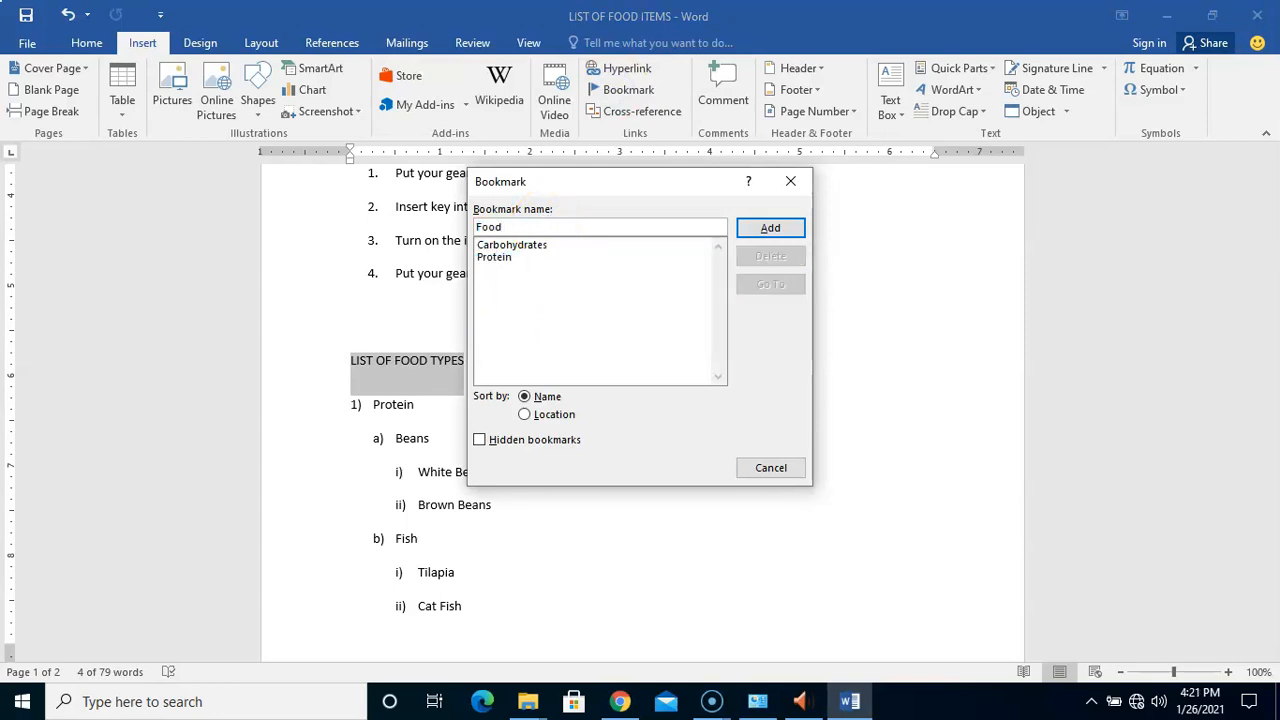
pyautogui.write(' jd')
pyautogui.press('BackSpace')
pyautogui.press('BackSpace')
pyautogui.press('BackSpace')
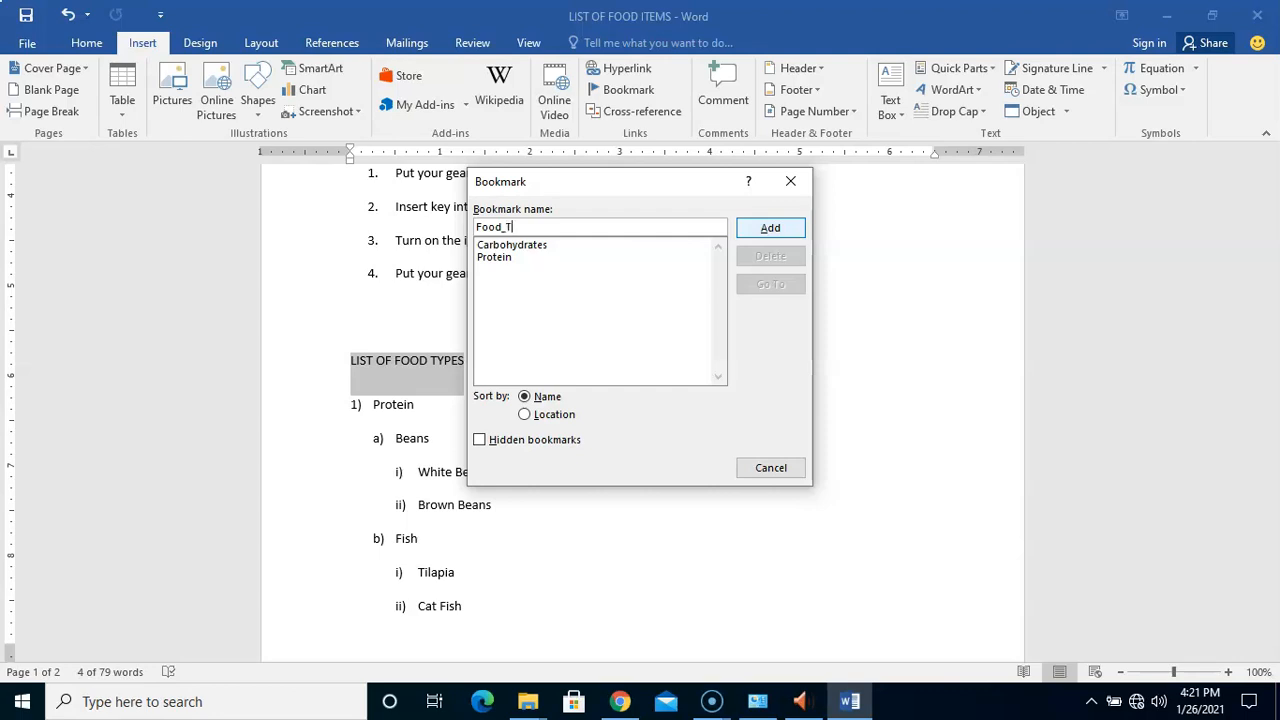
pyautogui.press('BackSpace')
pyautogui.press('BackSpace')
pyautogui.press('BackSpace')
pyautogui.press('BackSpace')
pyautogui.press('BackSpace')
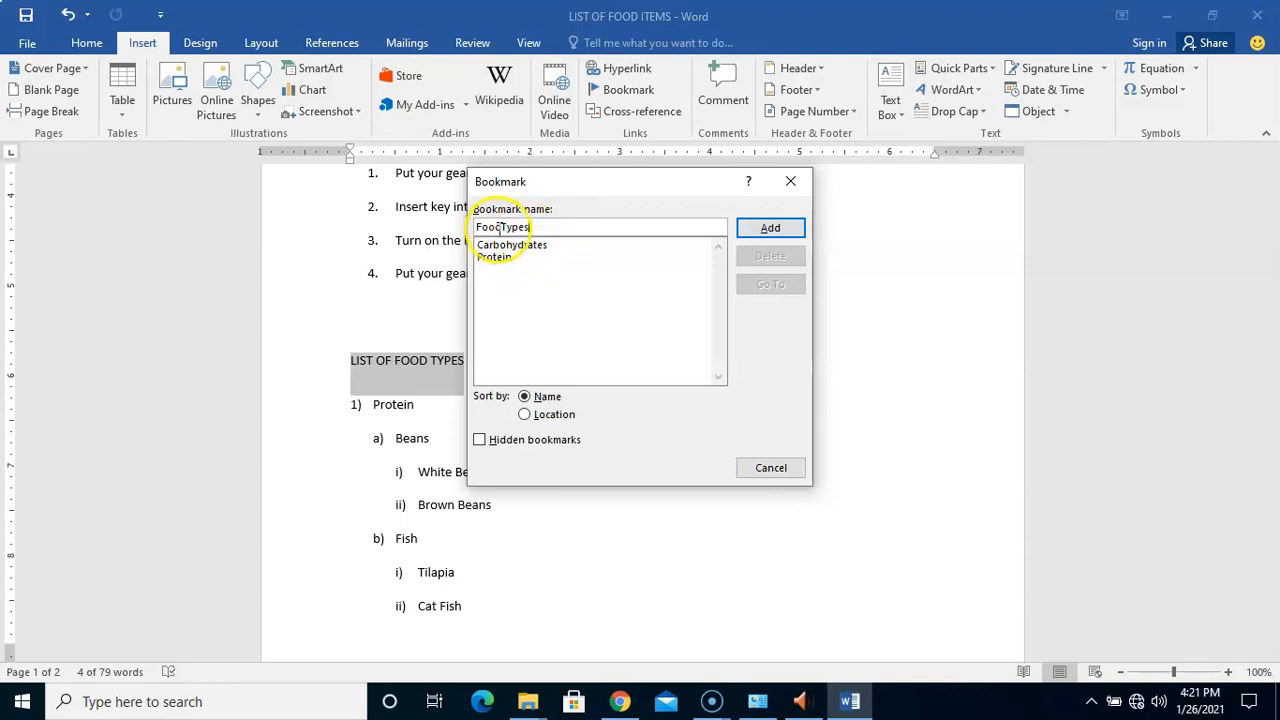
pyautogui.press('BackSpace')
pyautogui.press('BackSpace')
pyautogui.press('BackSpace')
pyautogui.press('BackSpace')
pyautogui.press('BackSpace')
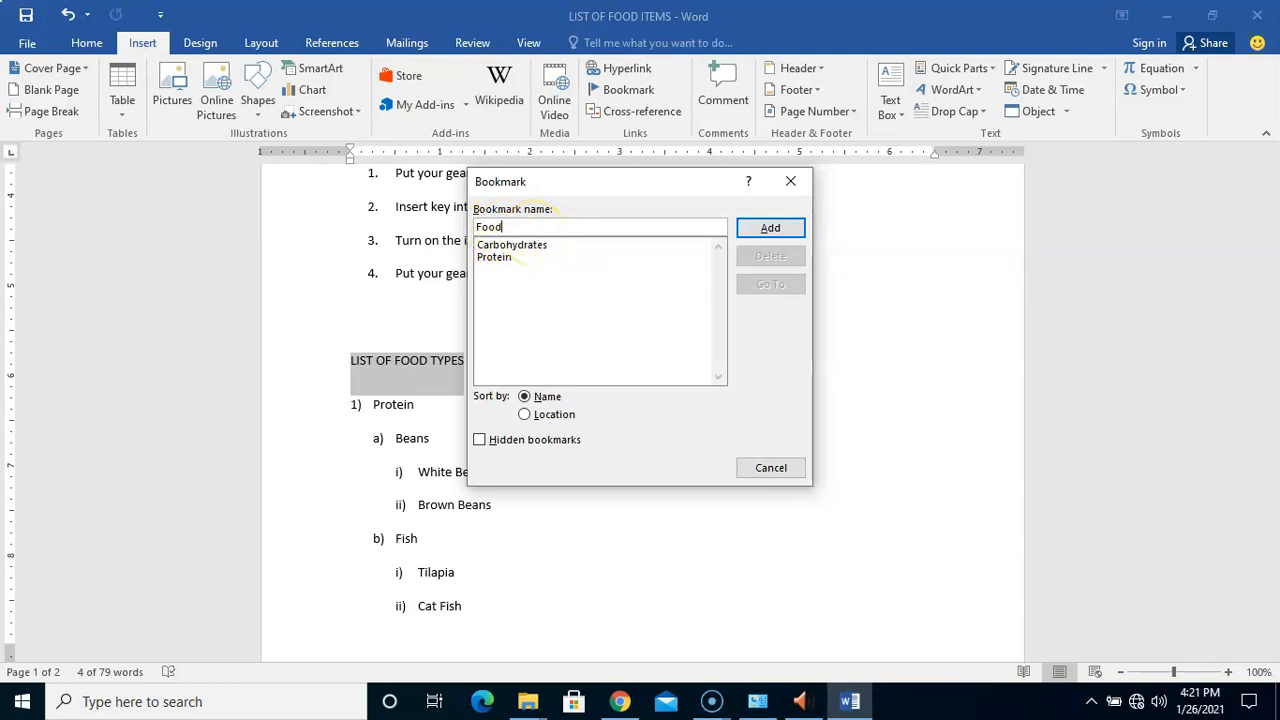
pyautogui.write('_Types')
pyautogui.click(795, 231)
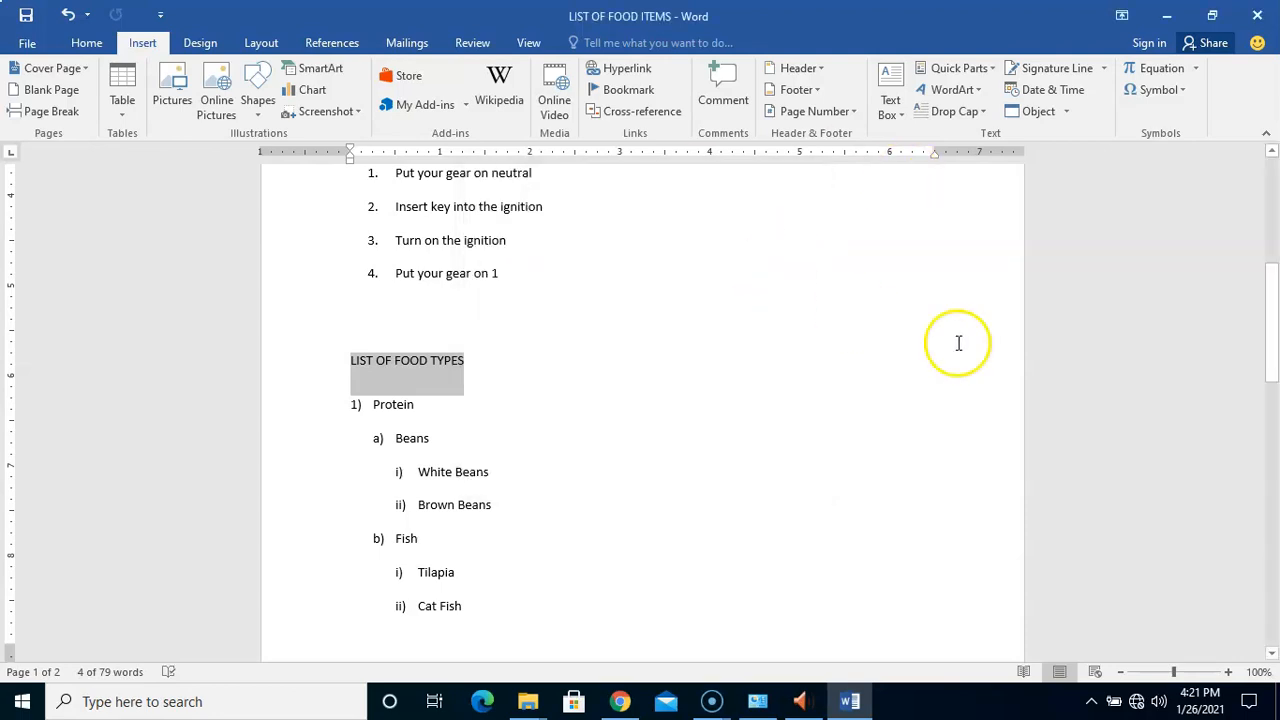
pyautogui.moveTo(1272, 329); pyautogui.dragTo(1272, 285)
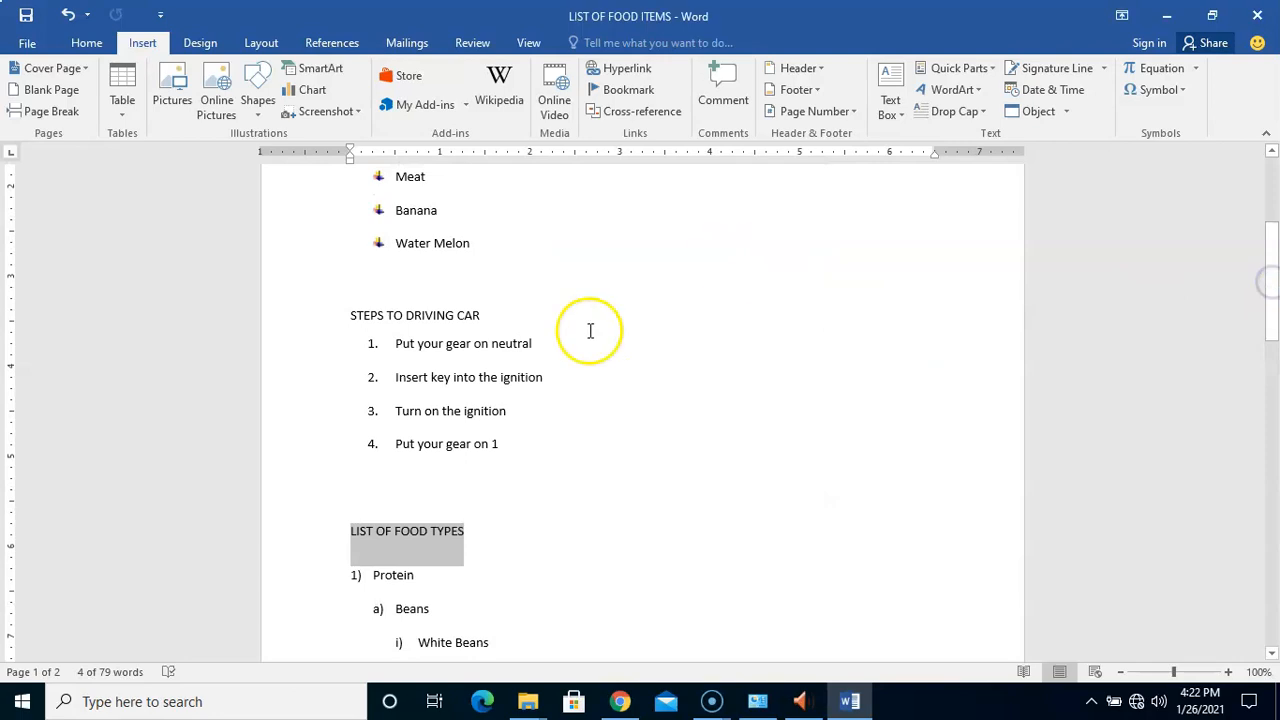
pyautogui.moveTo(340, 314); pyautogui.dragTo(478, 315)
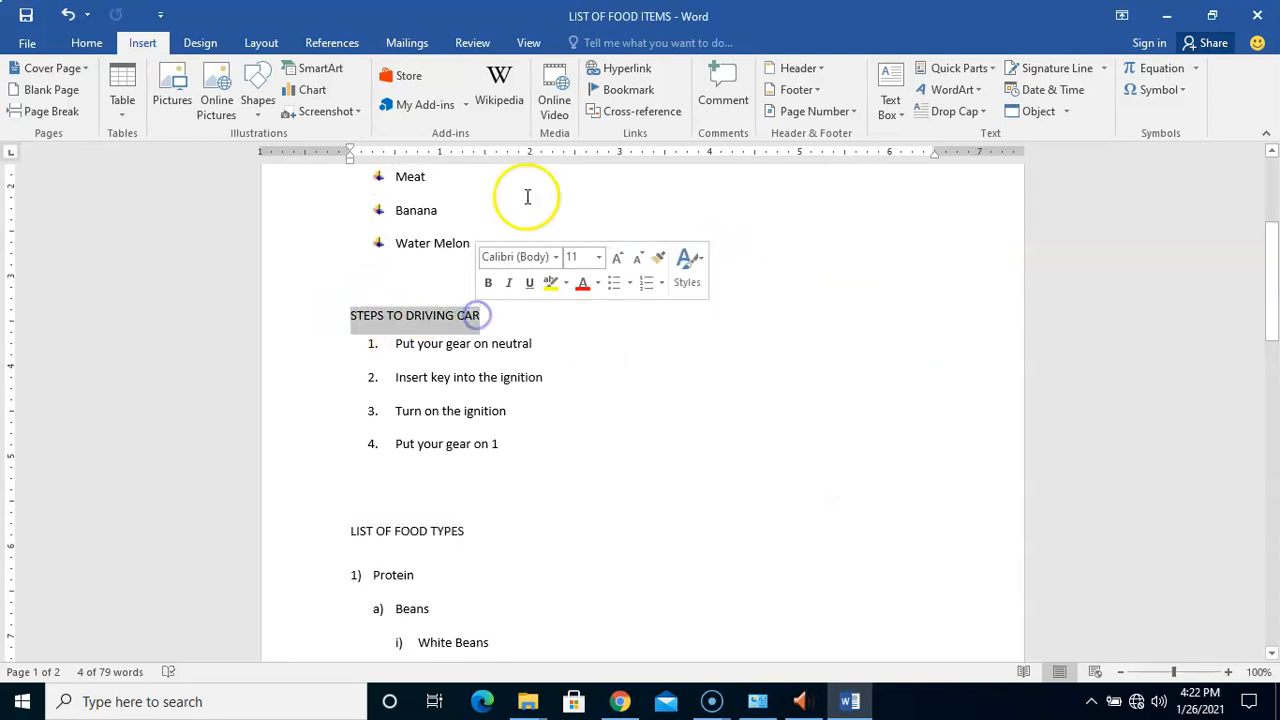
pyautogui.click(628, 90)
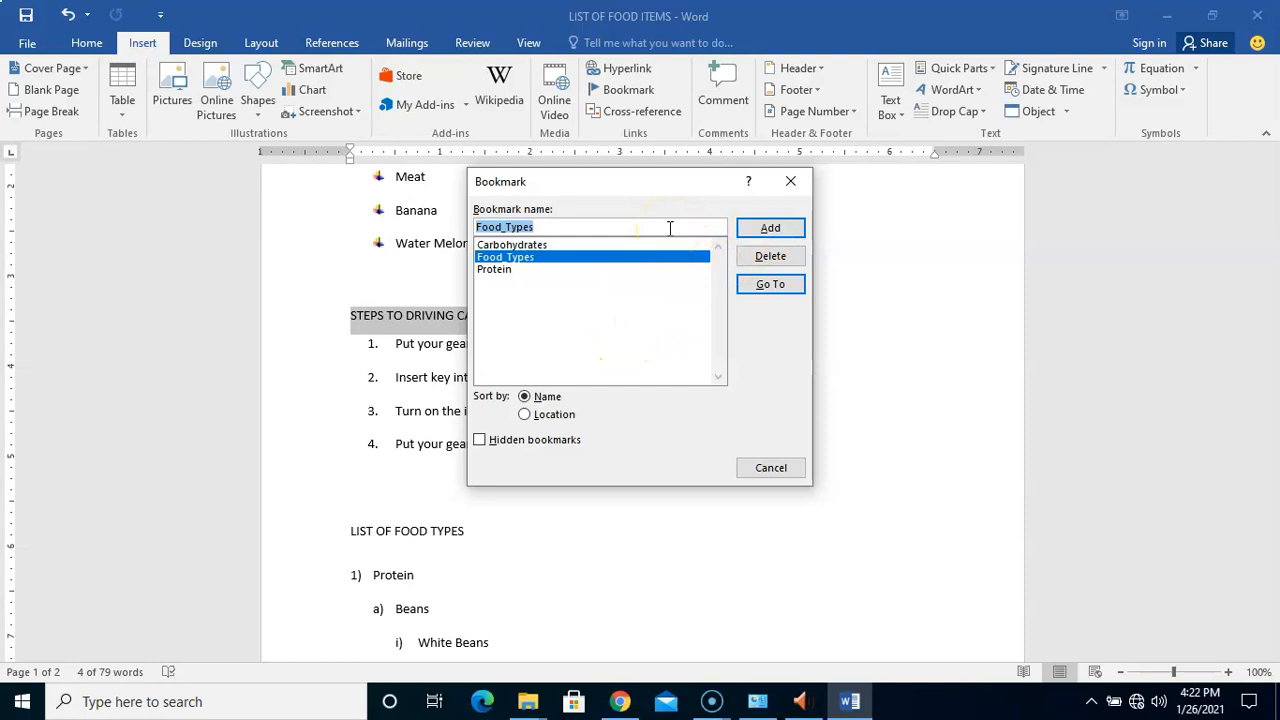
pyautogui.write('Driving')
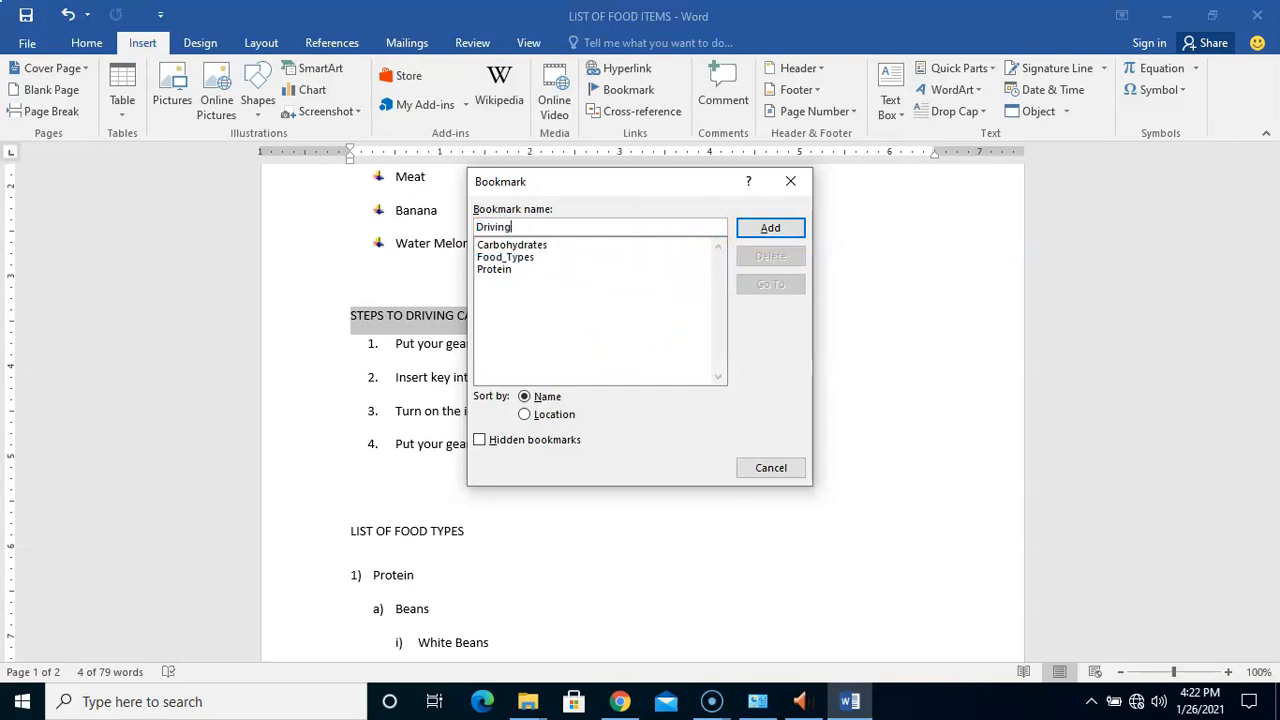
pyautogui.write('_Steps')
pyautogui.click(766, 229)
pyautogui.click(766, 229)
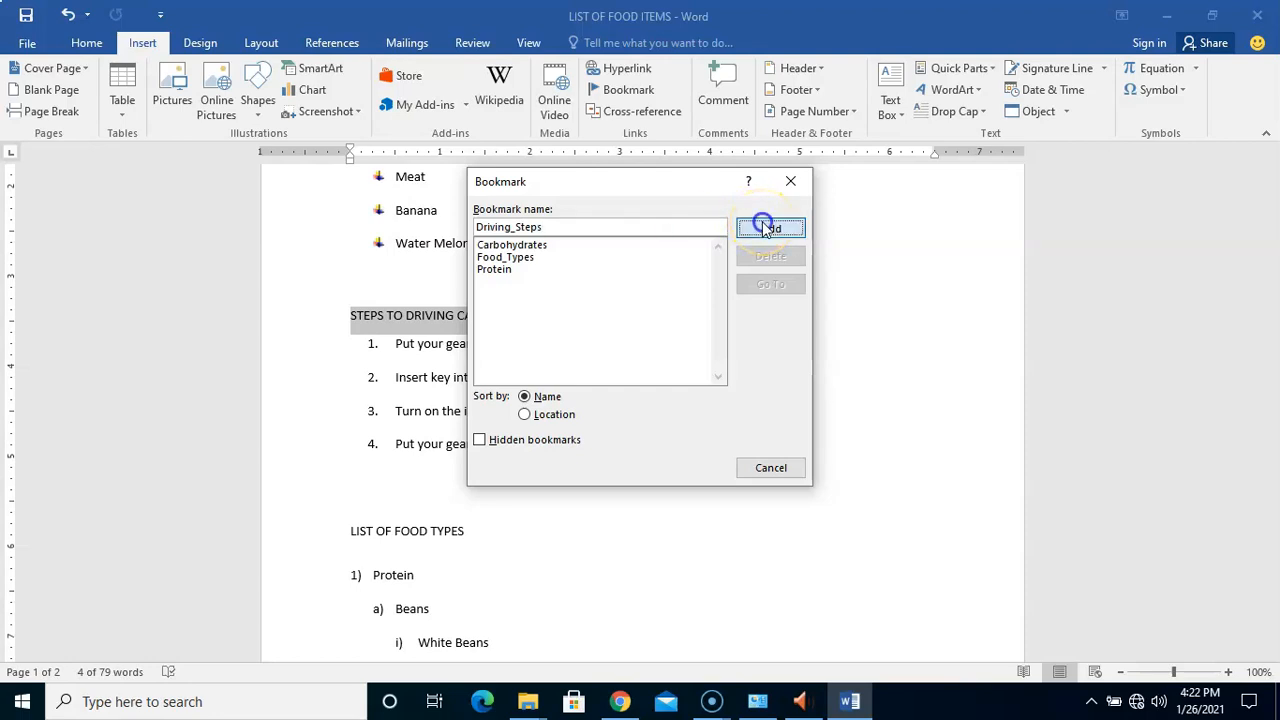
pyautogui.moveTo(1269, 291); pyautogui.dragTo(1263, 358)
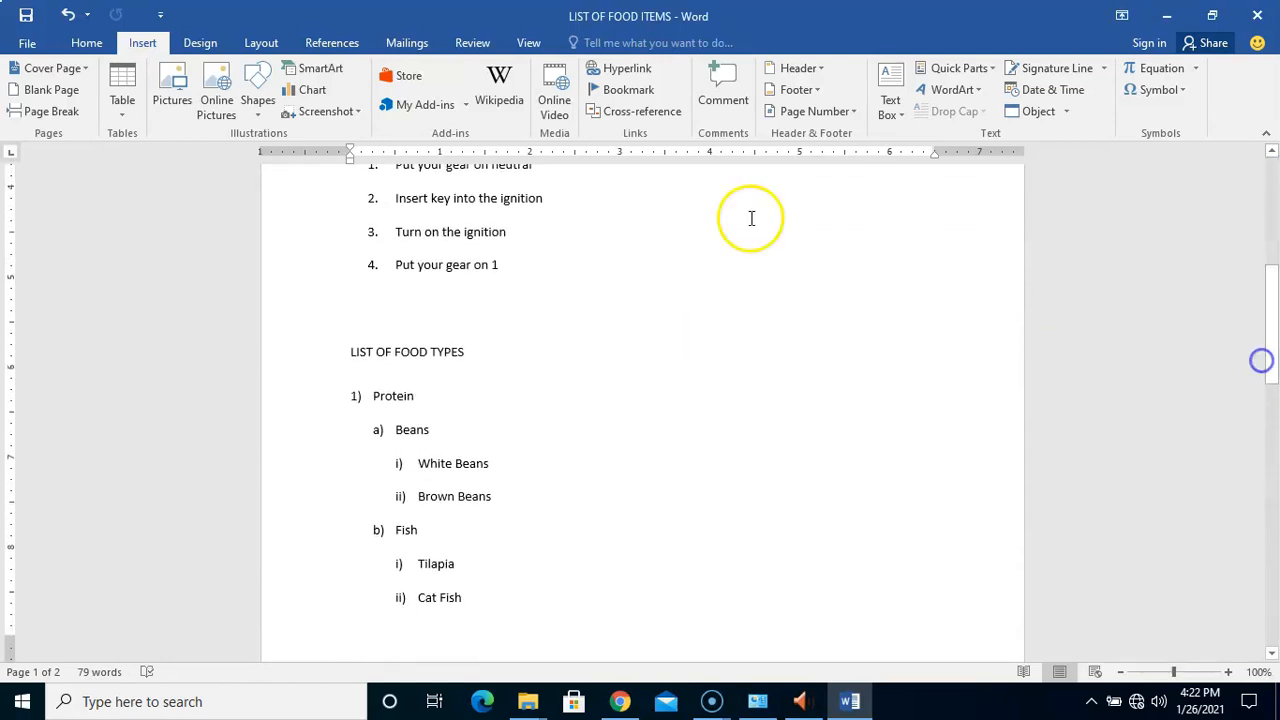
pyautogui.click(628, 90)
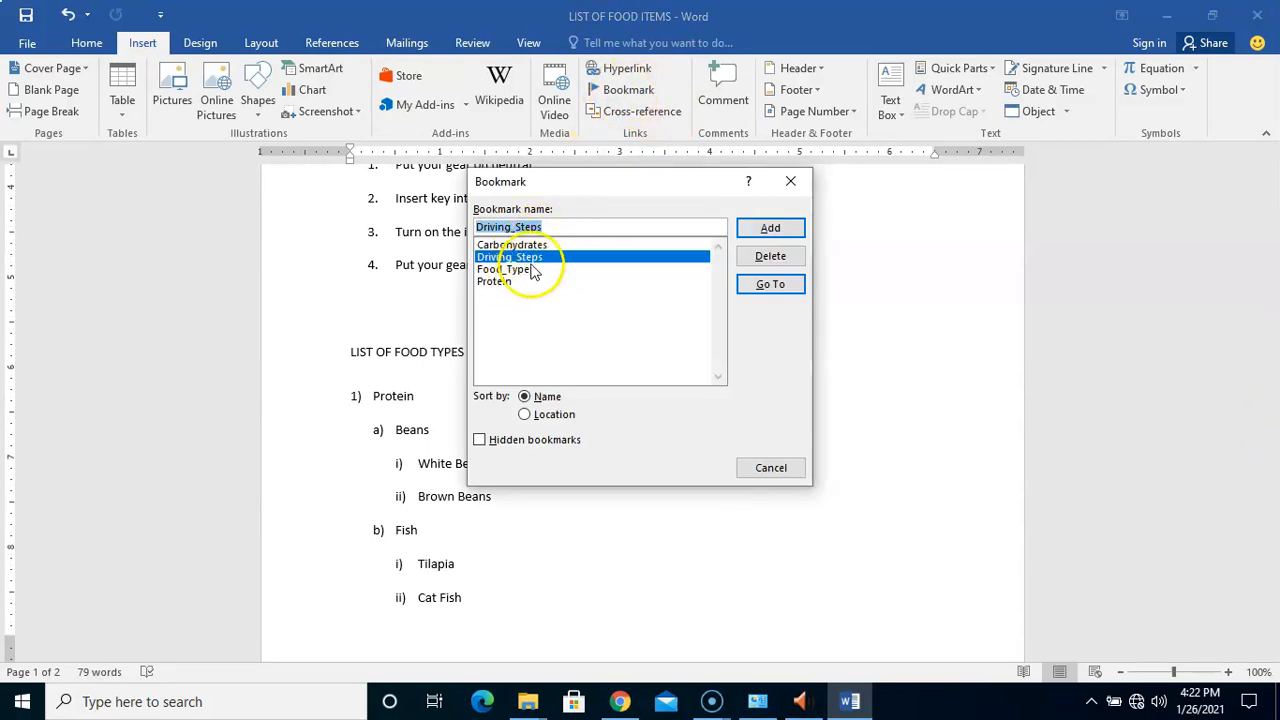
pyautogui.click(773, 469)
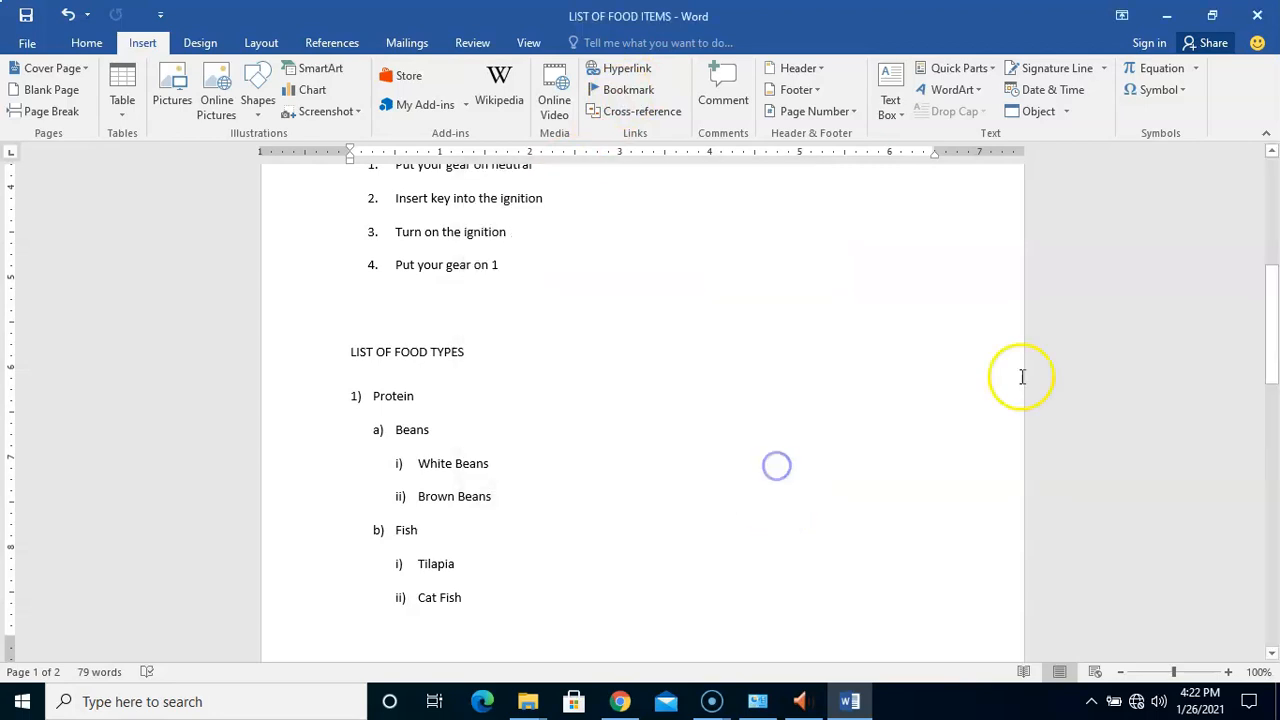
pyautogui.moveTo(1274, 323); pyautogui.dragTo(1272, 290)
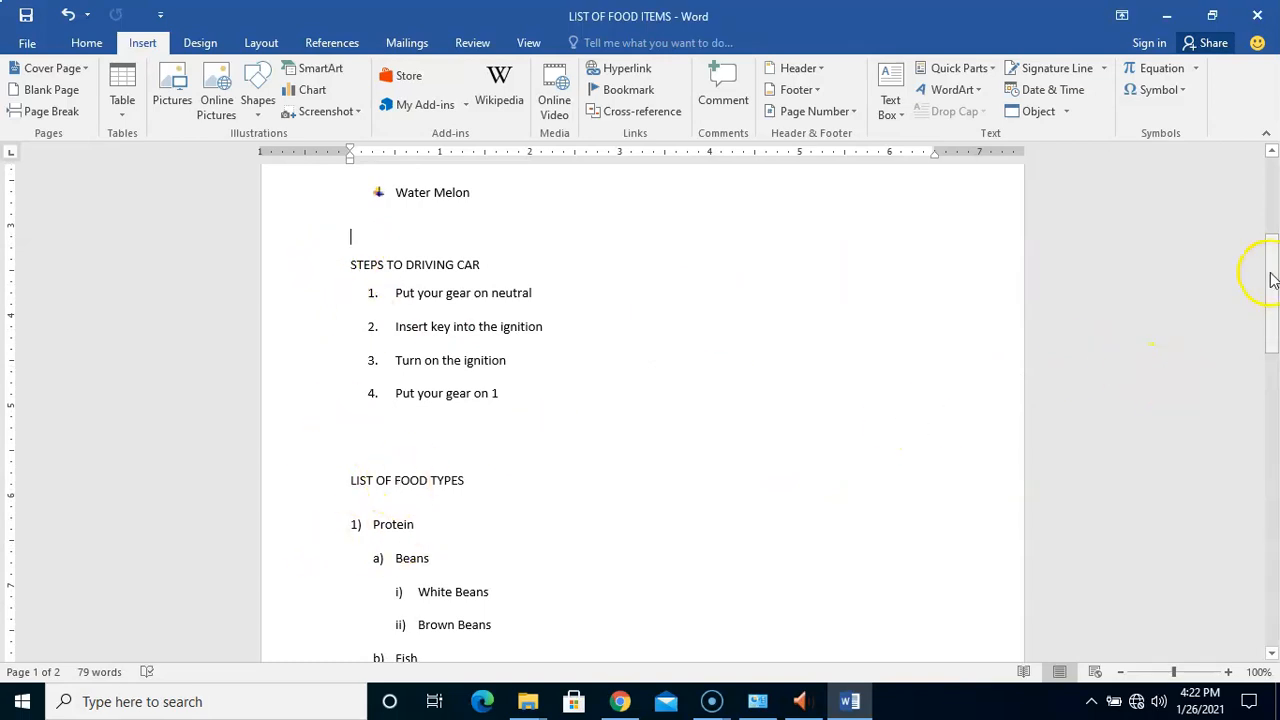
pyautogui.moveTo(1274, 286); pyautogui.dragTo(1259, 210)
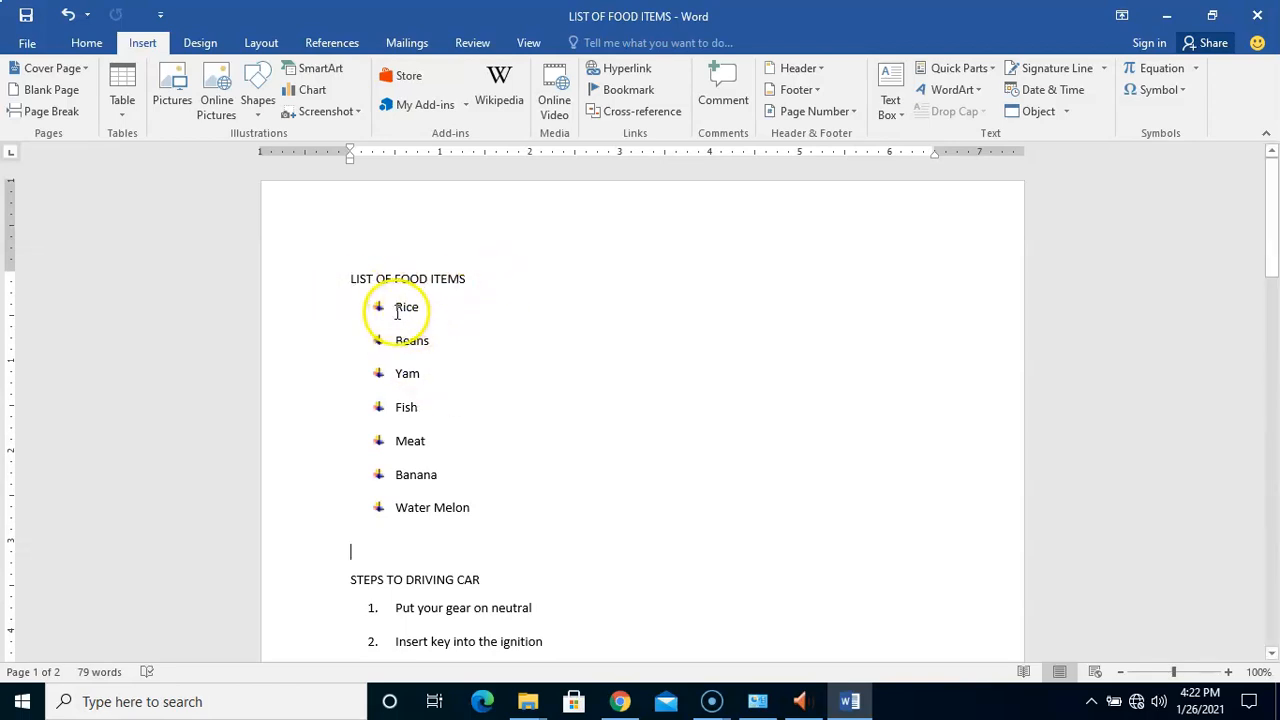
pyautogui.moveTo(396, 308); pyautogui.dragTo(421, 308)
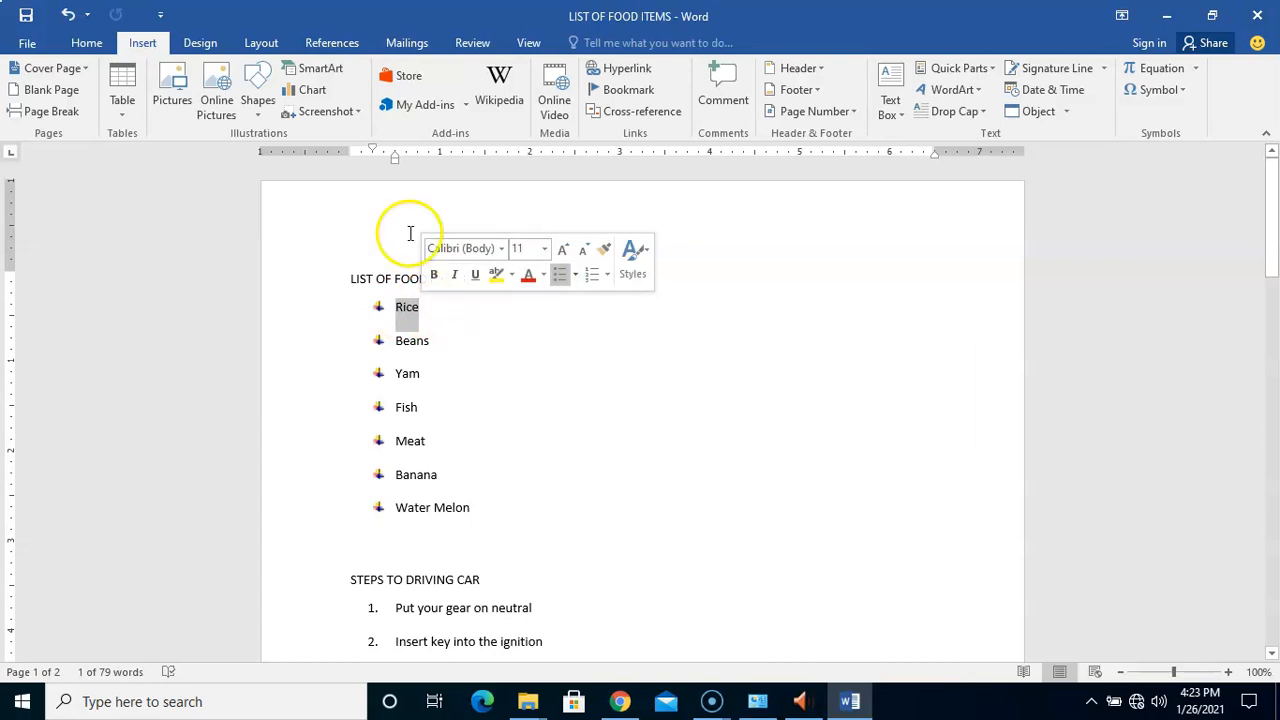
pyautogui.click(614, 72)
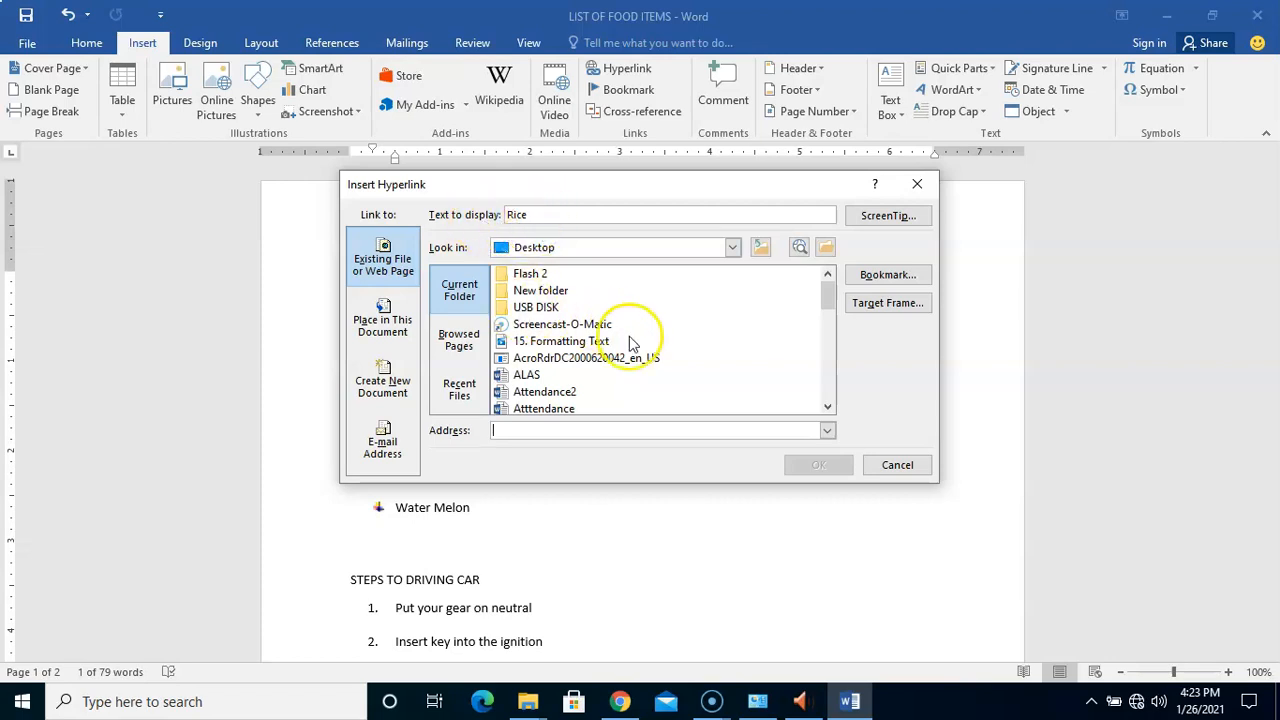
pyautogui.click(893, 466)
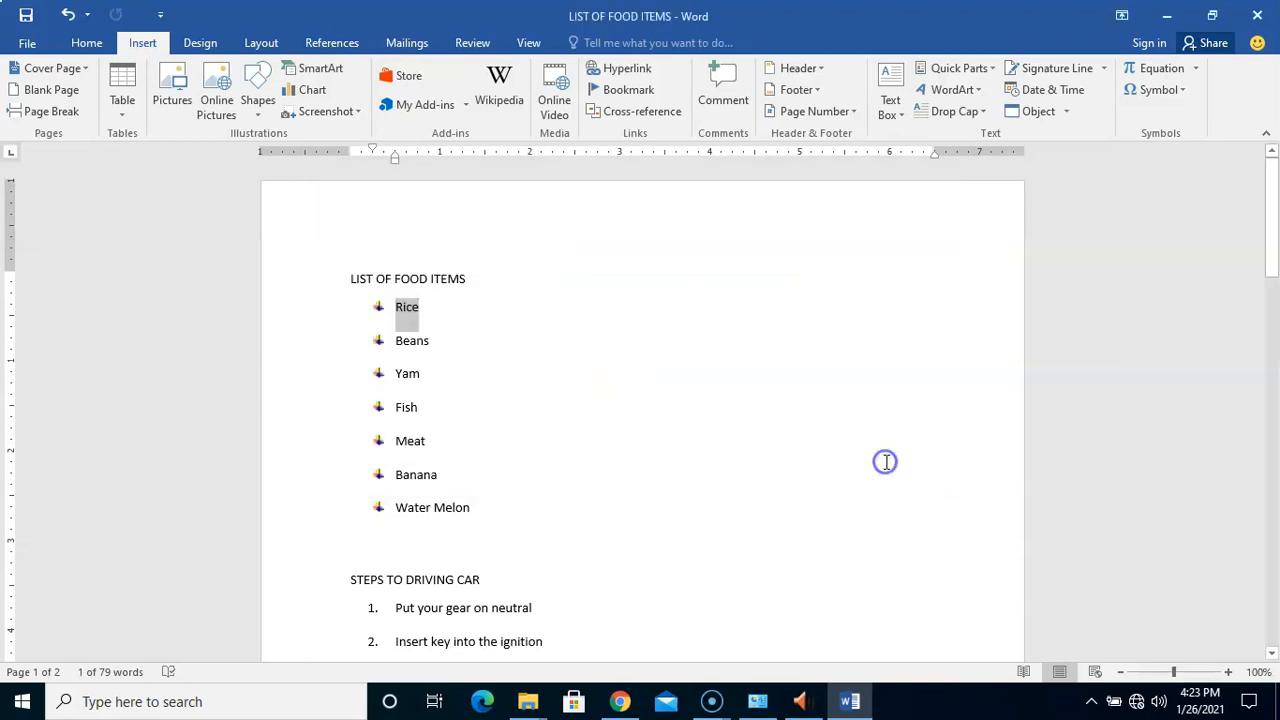
# Delete the word Rice and start a new hyperlink with display text Rice
pyautogui.click(418, 312)
pyautogui.click(422, 310)
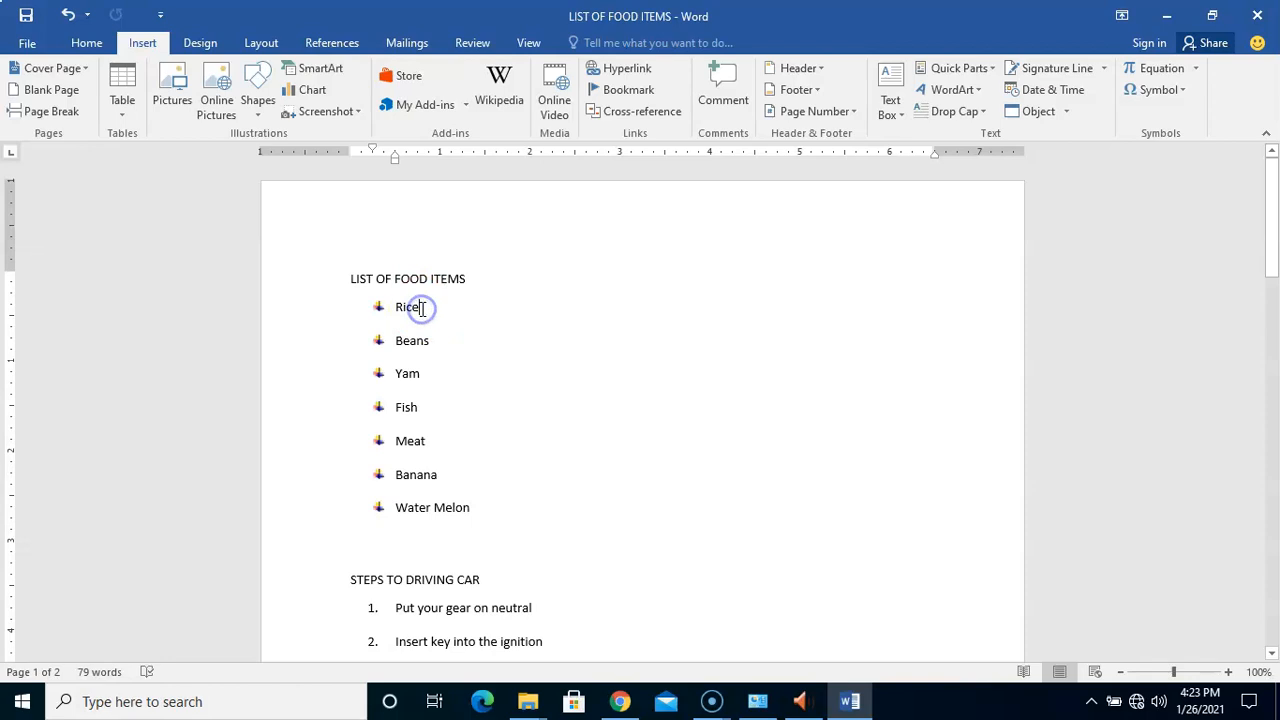
pyautogui.press('BackSpace')
pyautogui.press('BackSpace')
pyautogui.press('BackSpace')
pyautogui.press('BackSpace')
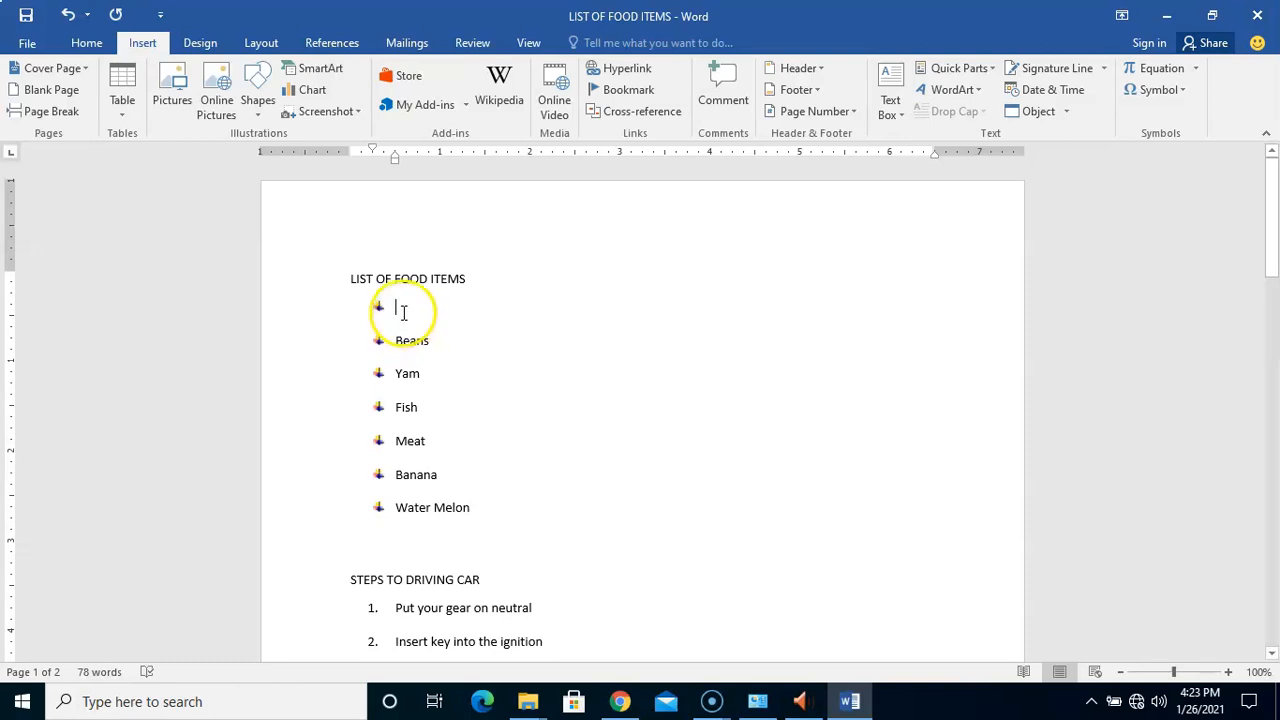
pyautogui.click(626, 68)
pyautogui.click(527, 214)
pyautogui.write('Rice')
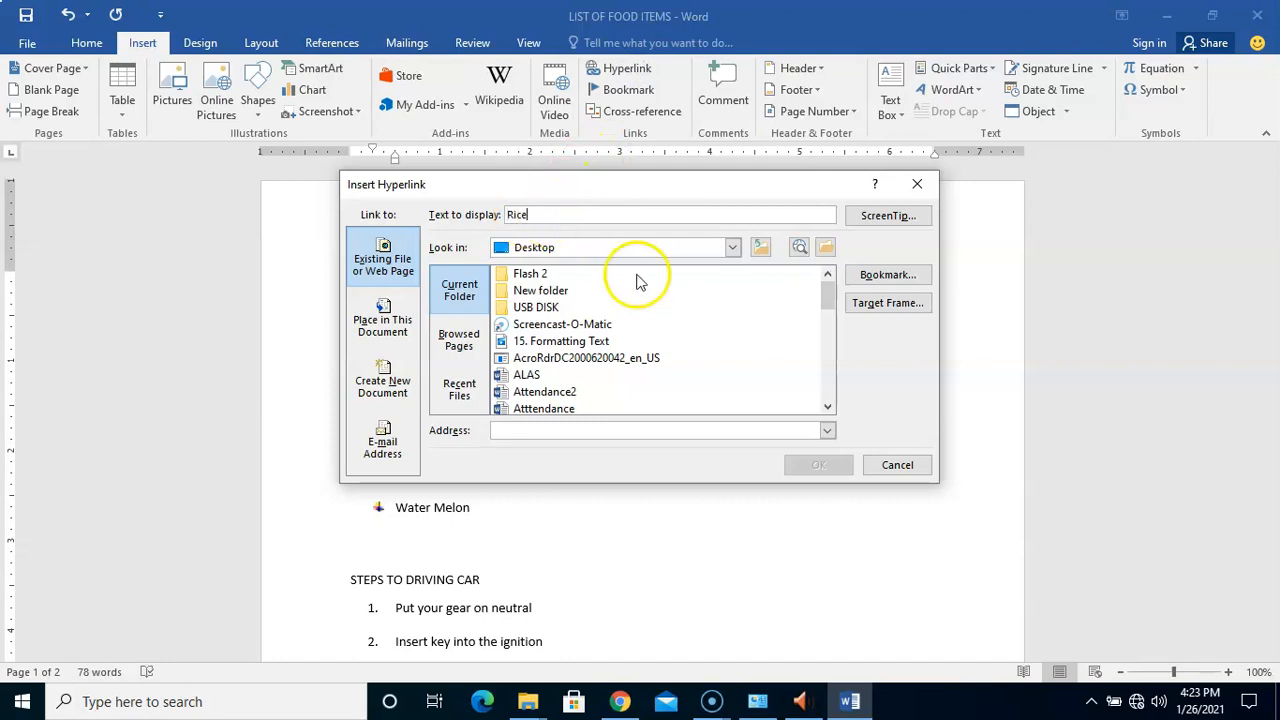
# Give the link the ScreenTip 'Click to go to Carbohydrate List'
pyautogui.click(893, 218)
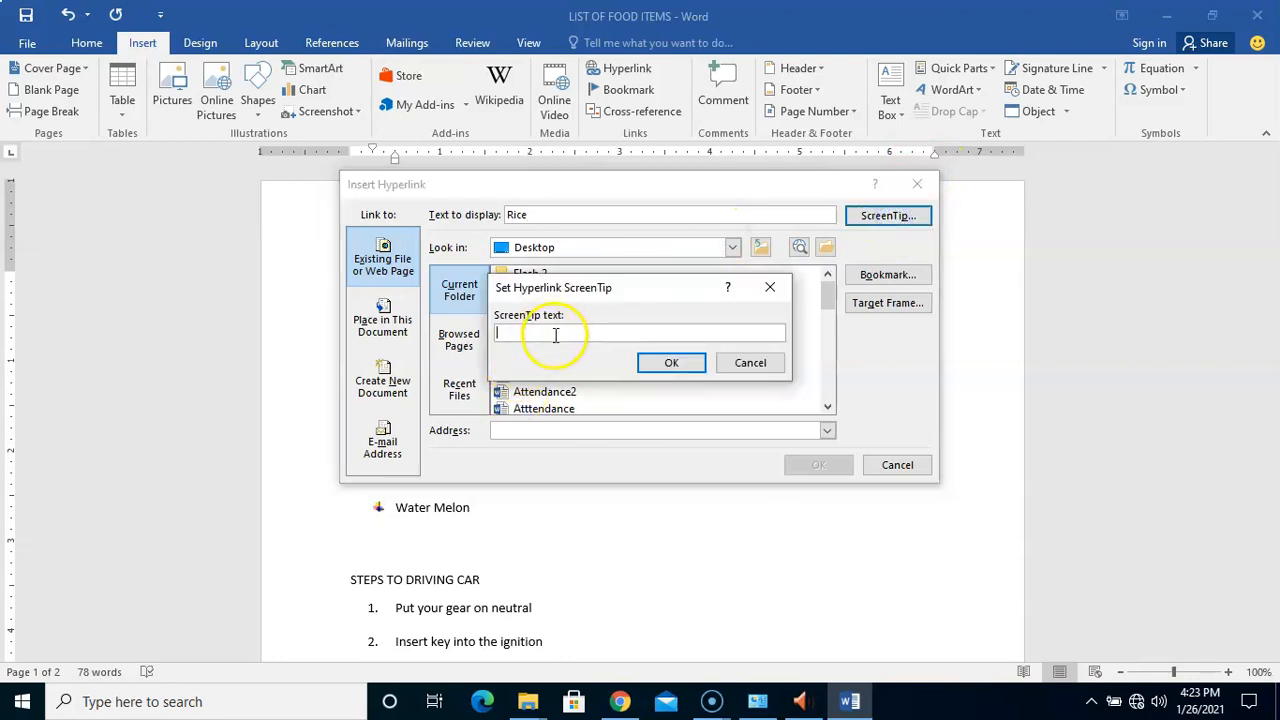
pyautogui.write('G')
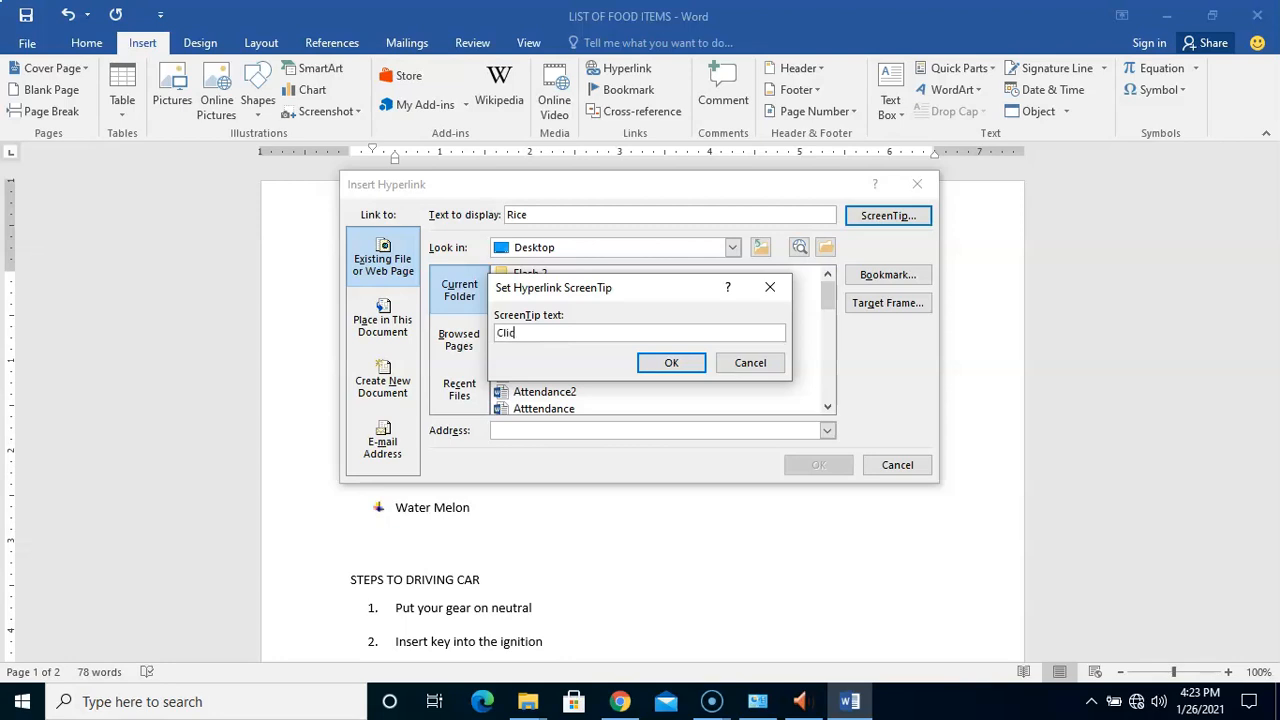
pyautogui.write('lick to ')
pyautogui.write('t')
pyautogui.press('BackSpace')
pyautogui.write('go to Carbohydrate List')
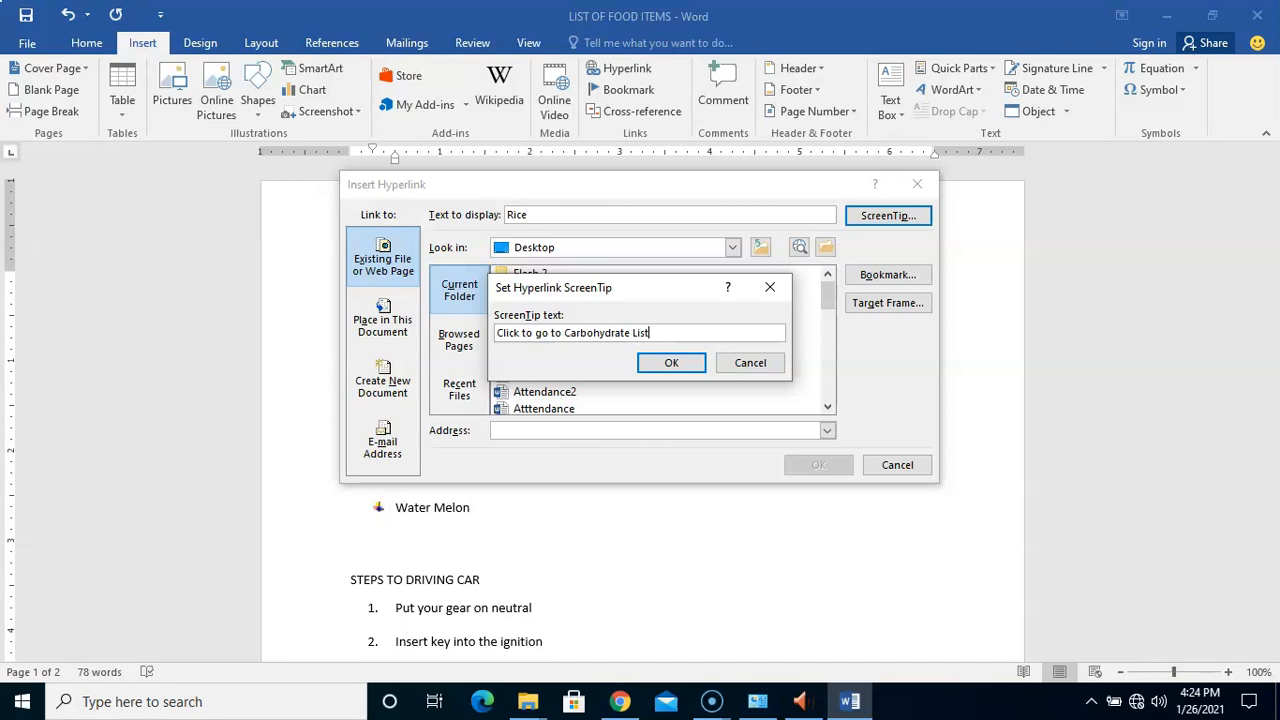
pyautogui.click(671, 364)
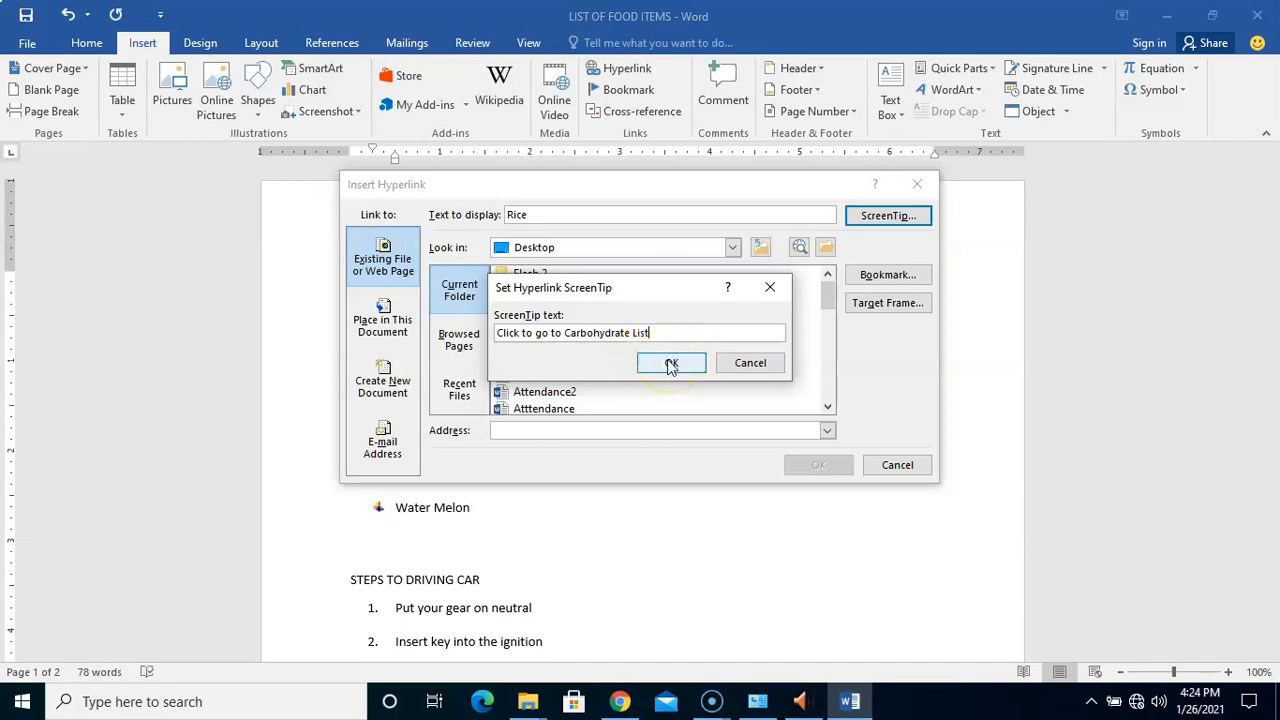
# Point the Rice link to the Carbohydrates bookmark under Place in This Document
pyautogui.click(671, 364)
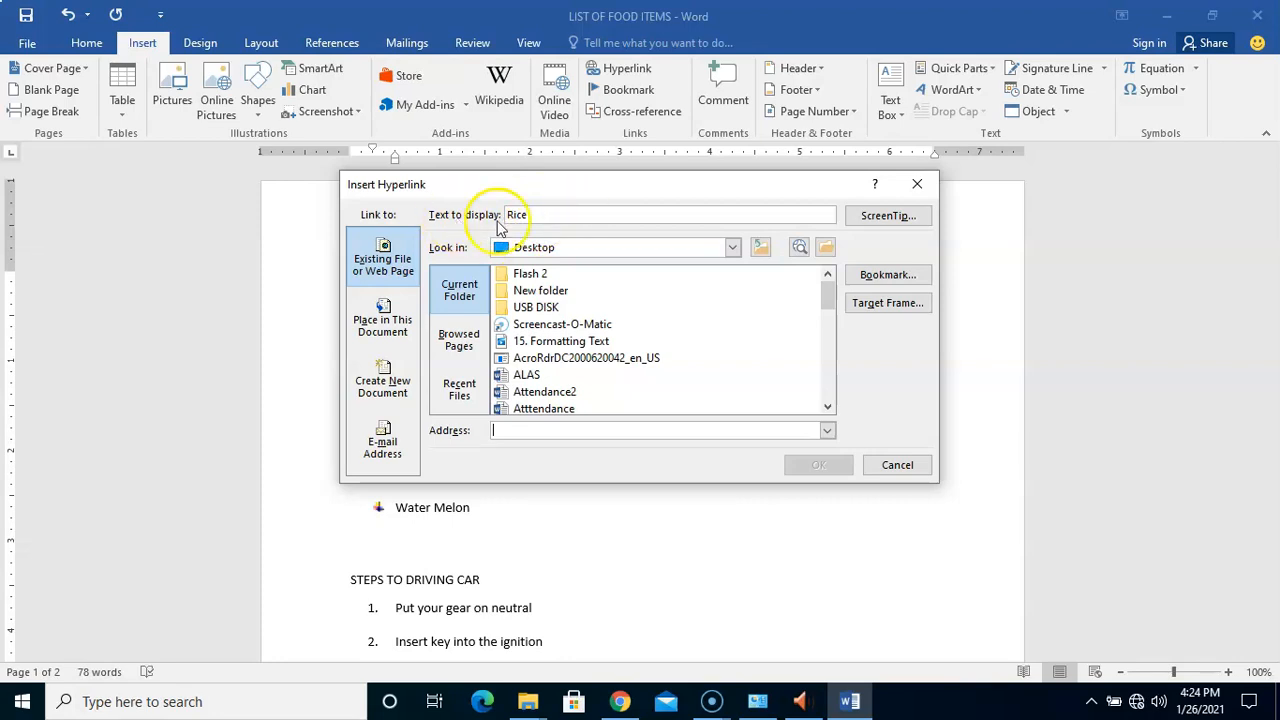
pyautogui.click(390, 330)
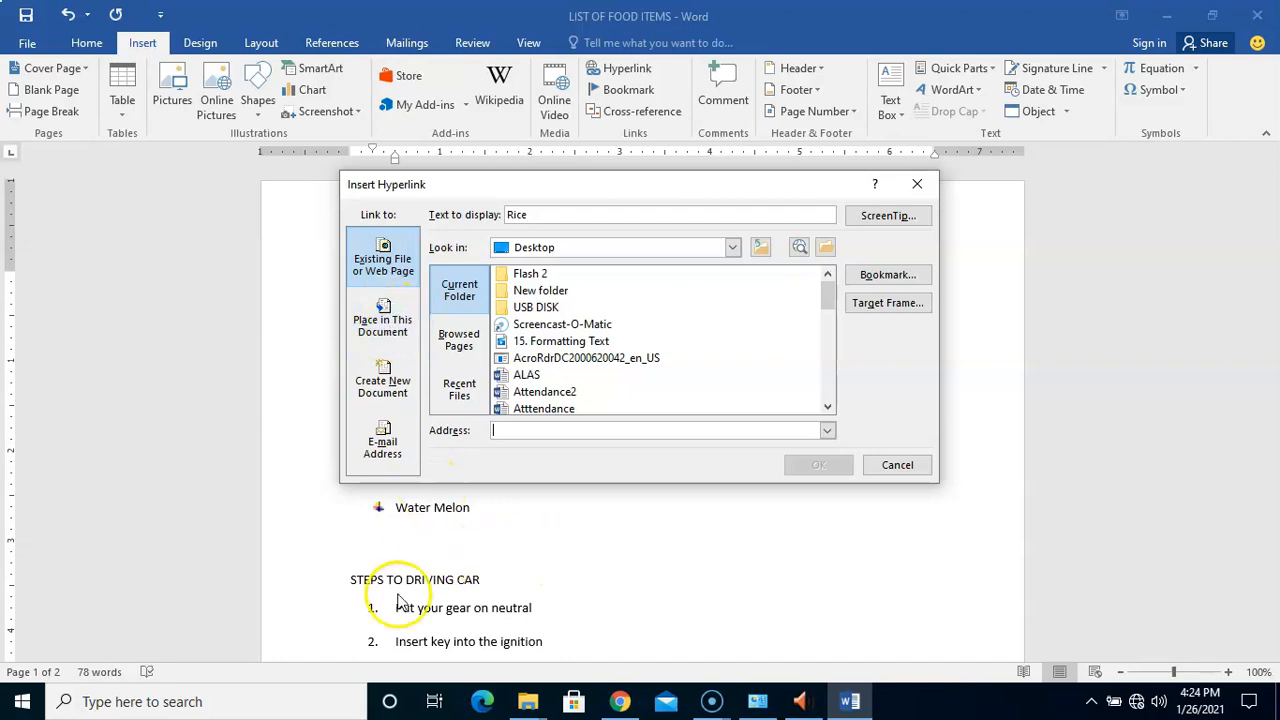
pyautogui.click(380, 328)
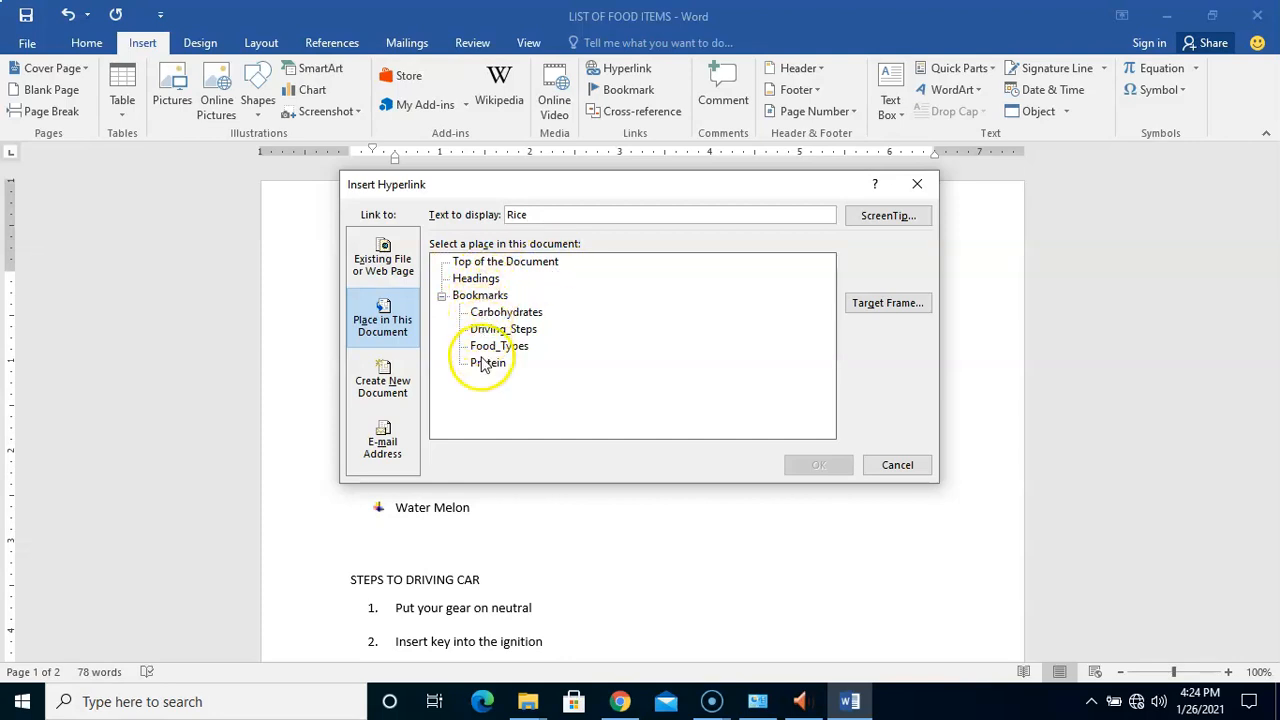
pyautogui.click(518, 313)
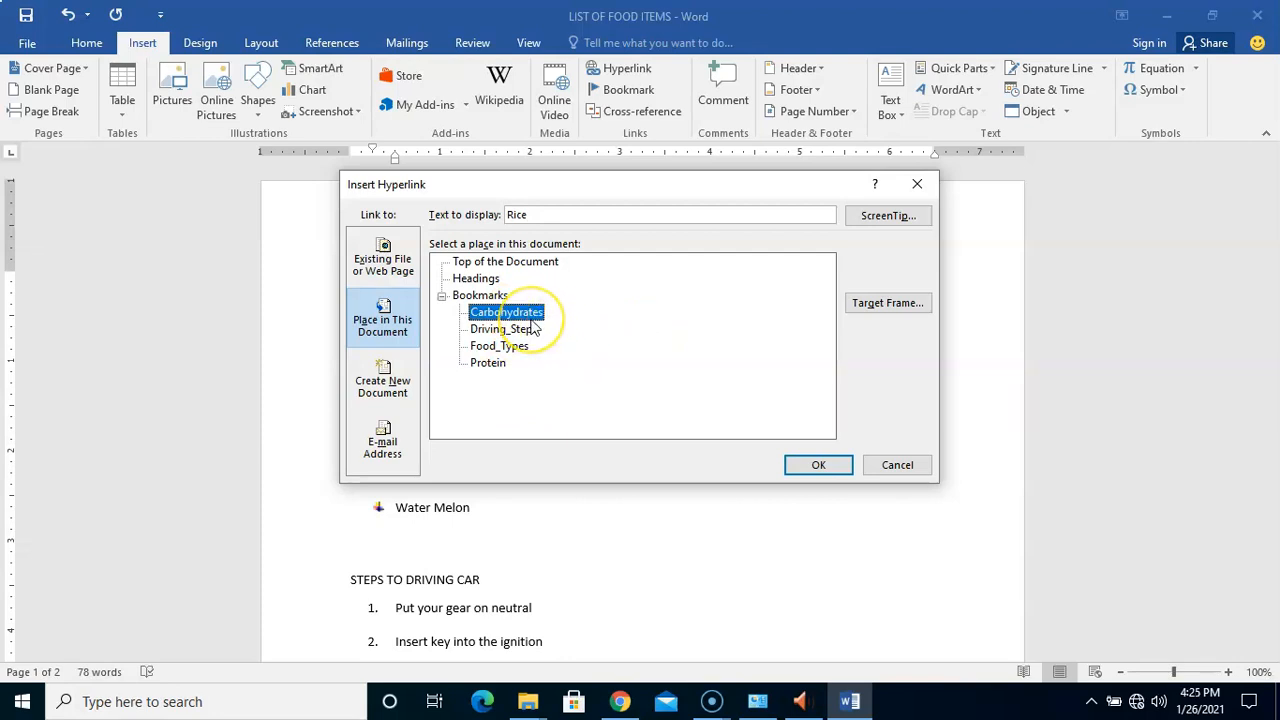
pyautogui.click(806, 464)
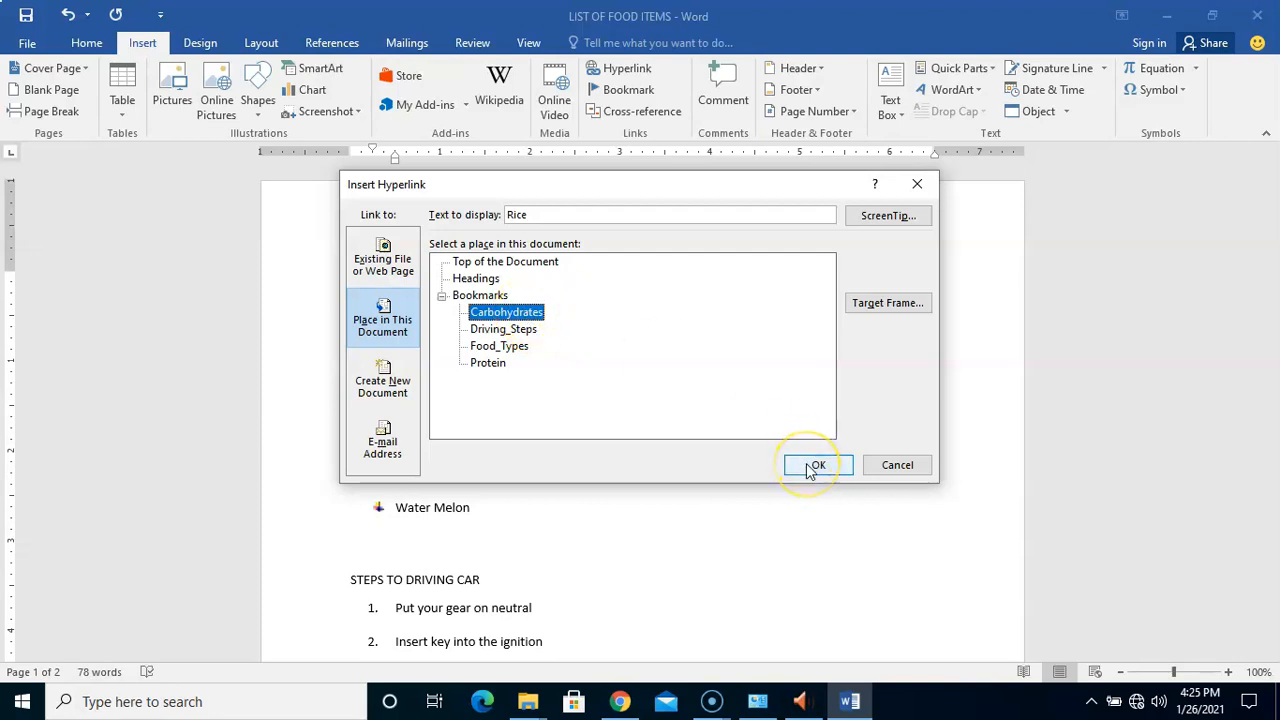
pyautogui.click(812, 466)
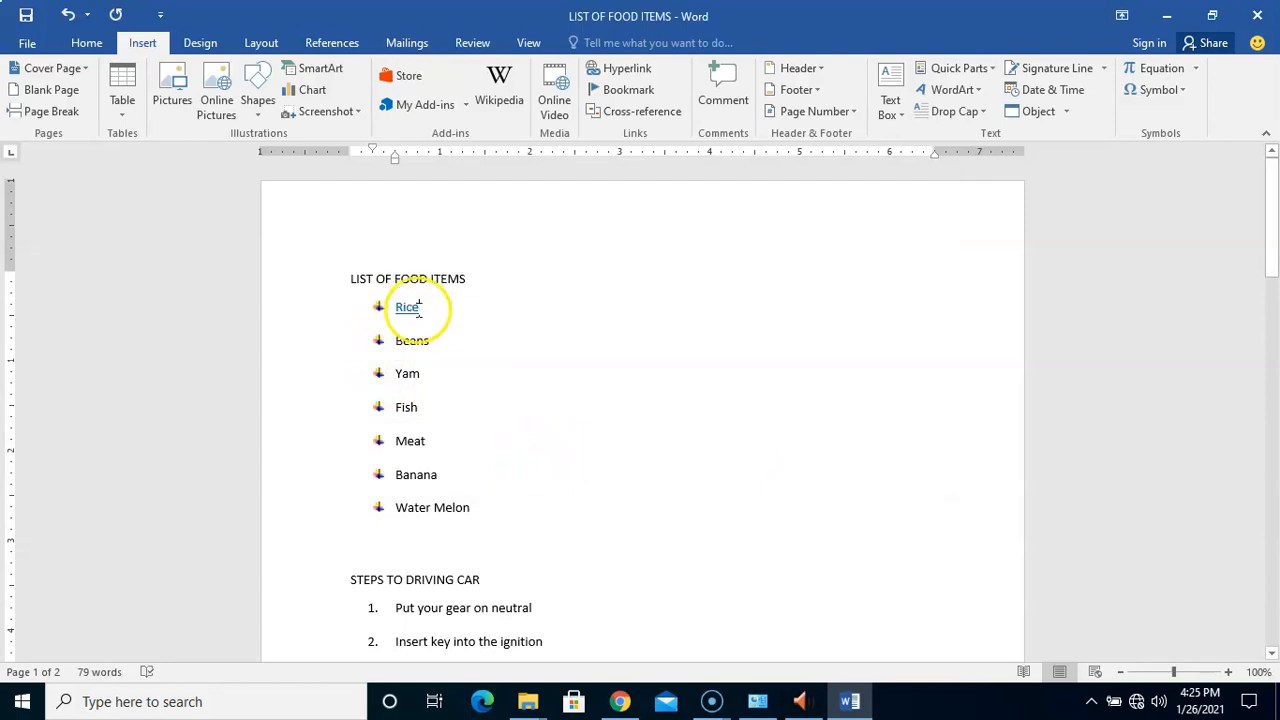
# Follow the Rice link to check it reaches Carbohydrate, then return to the list and select Fish
pyautogui.moveTo(409, 318)
pyautogui.keyDown('ctrl'); pyautogui.click(408, 312); pyautogui.keyUp('ctrl')
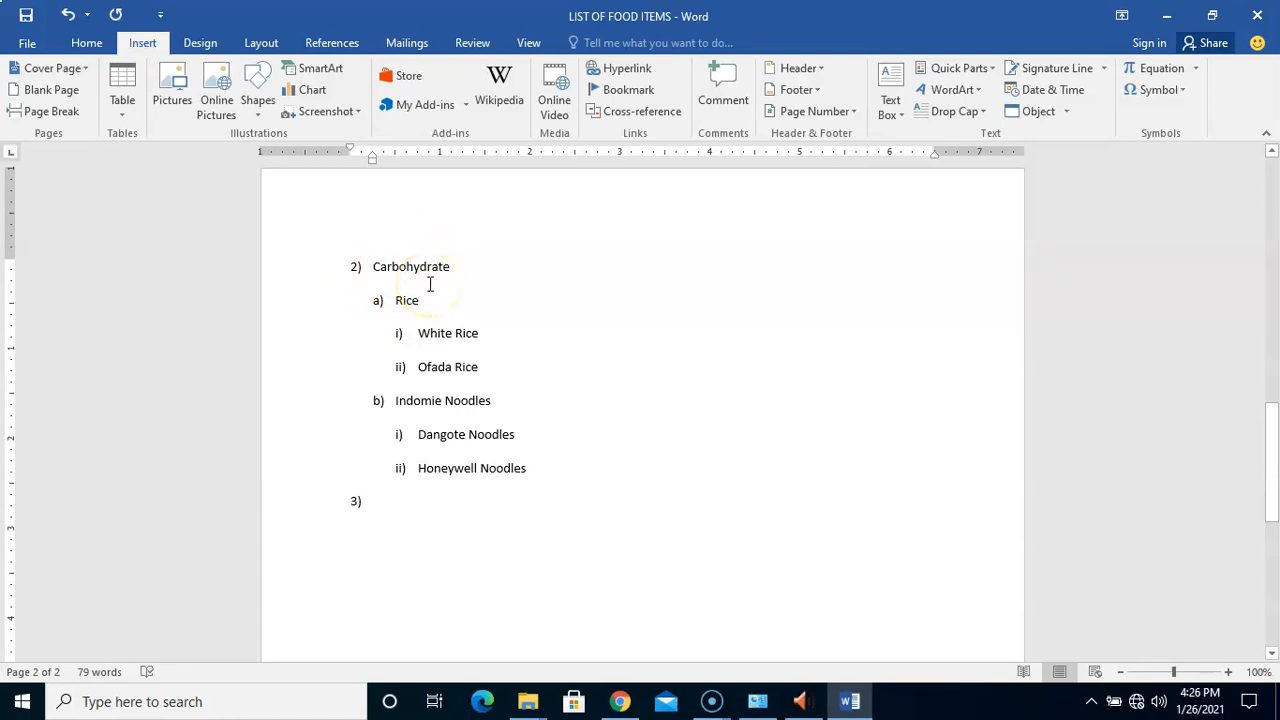
pyautogui.moveTo(1273, 438); pyautogui.dragTo(1265, 200)
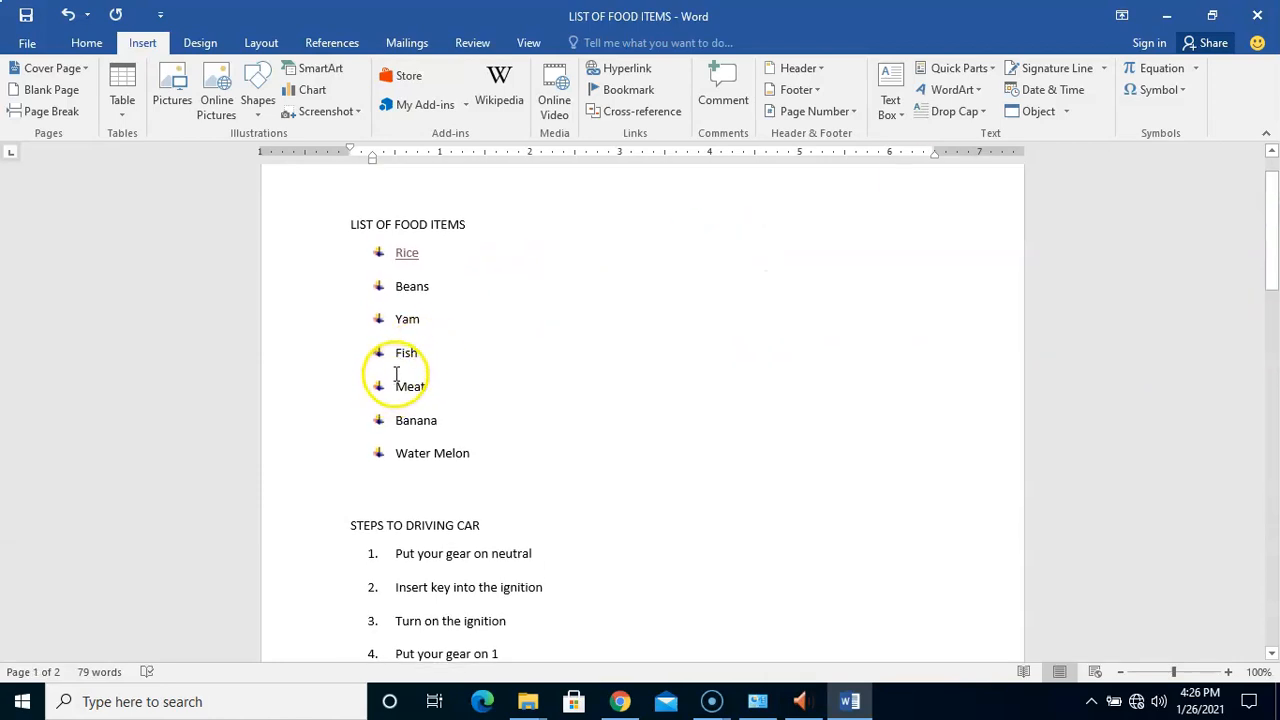
pyautogui.moveTo(396, 354); pyautogui.dragTo(418, 354)
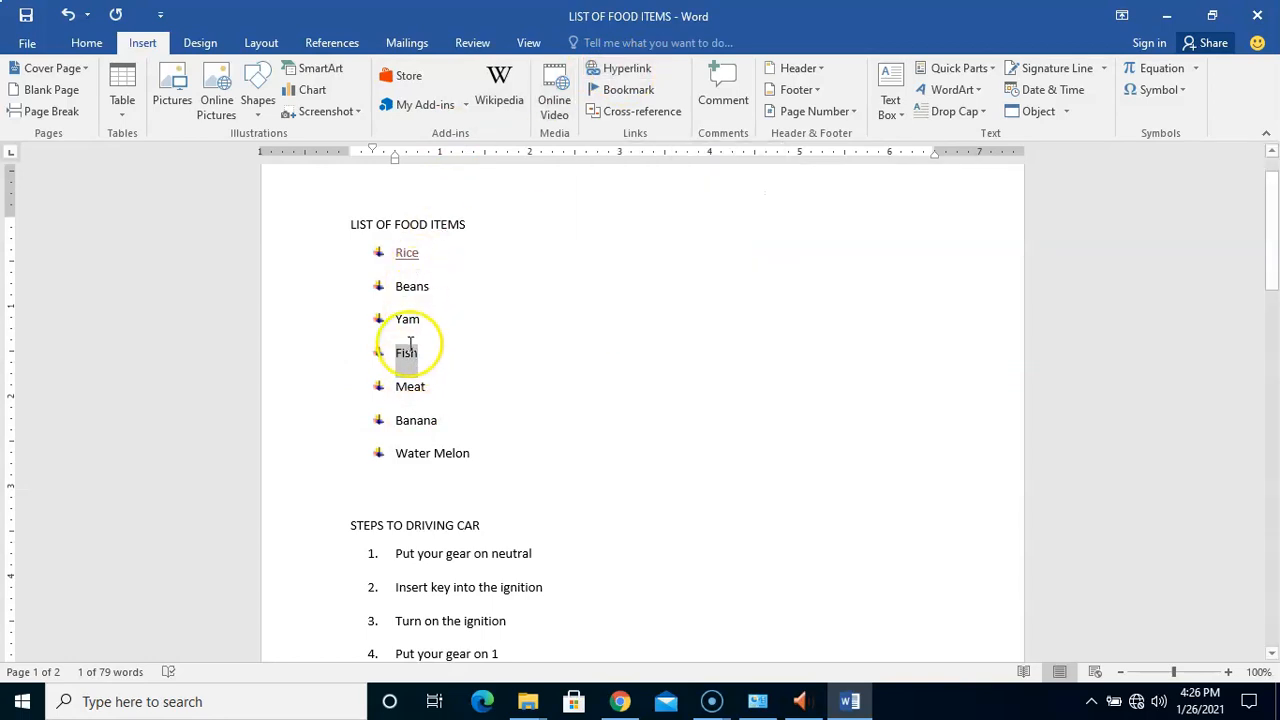
# Link Fish to the Protein bookmark with the ScreenTip 'Protein List'
pyautogui.click(620, 70)
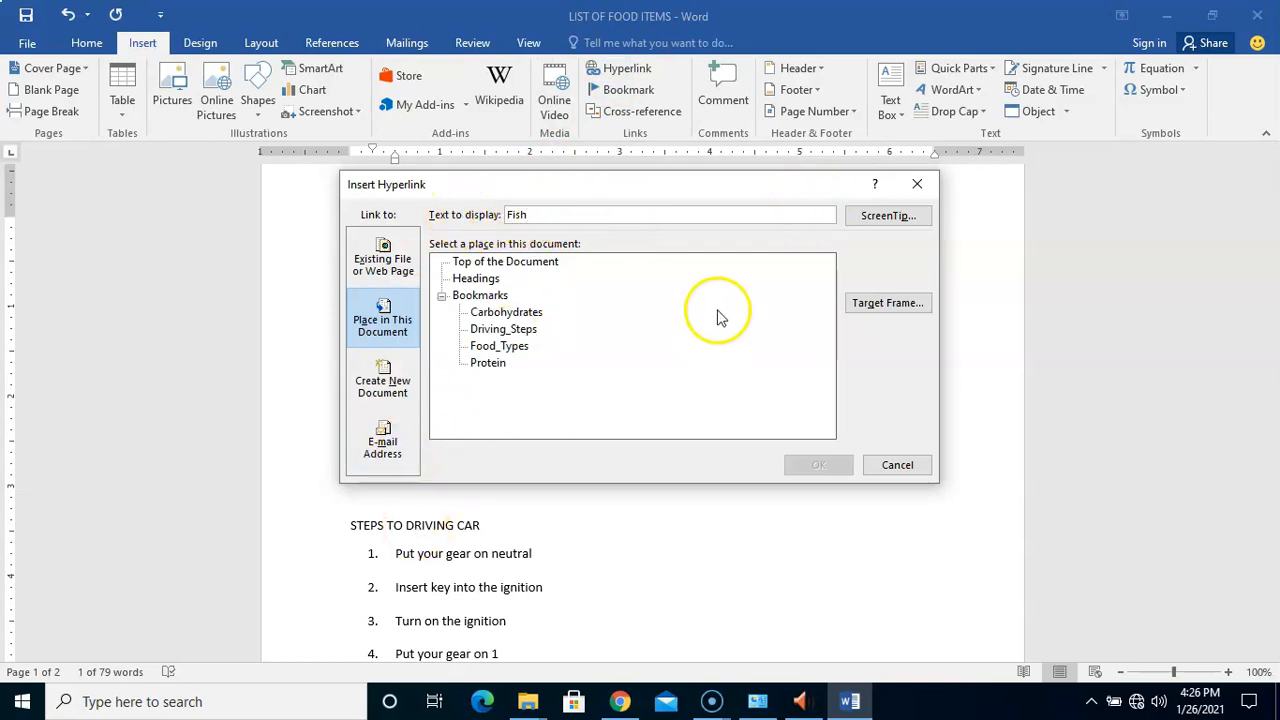
pyautogui.click(889, 217)
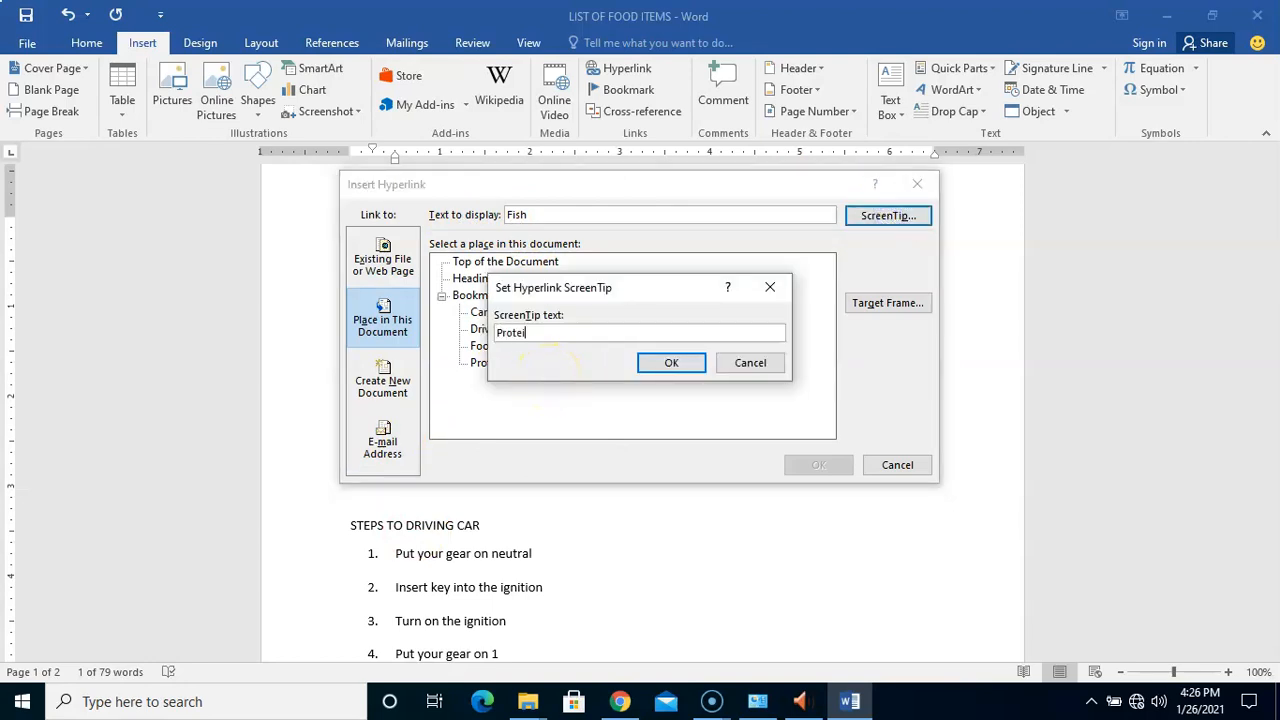
pyautogui.write('Protein List')
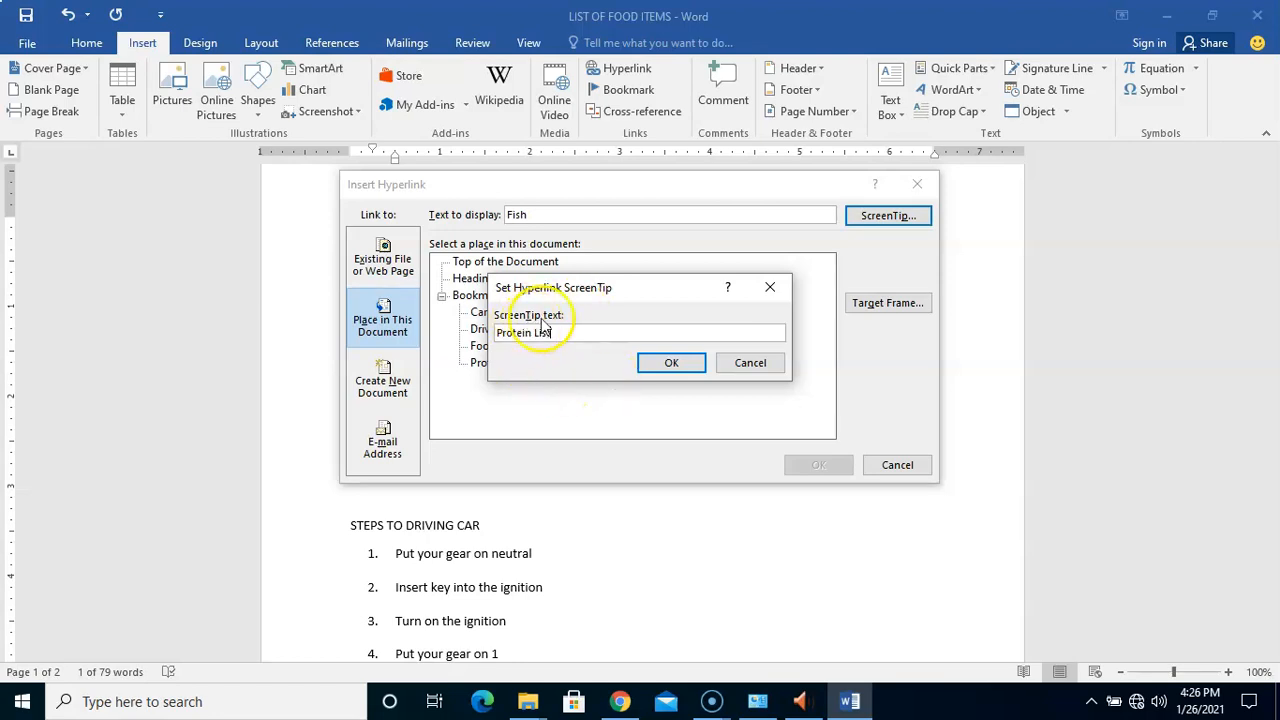
pyautogui.click(656, 363)
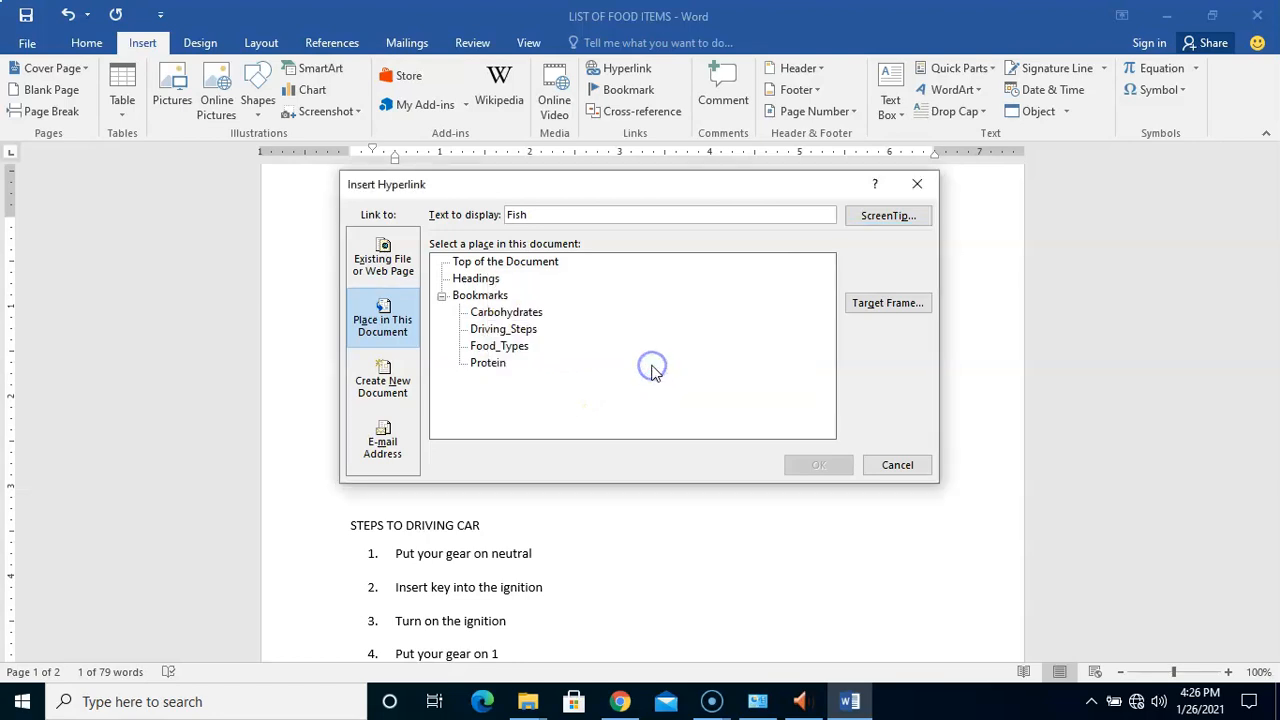
pyautogui.click(490, 362)
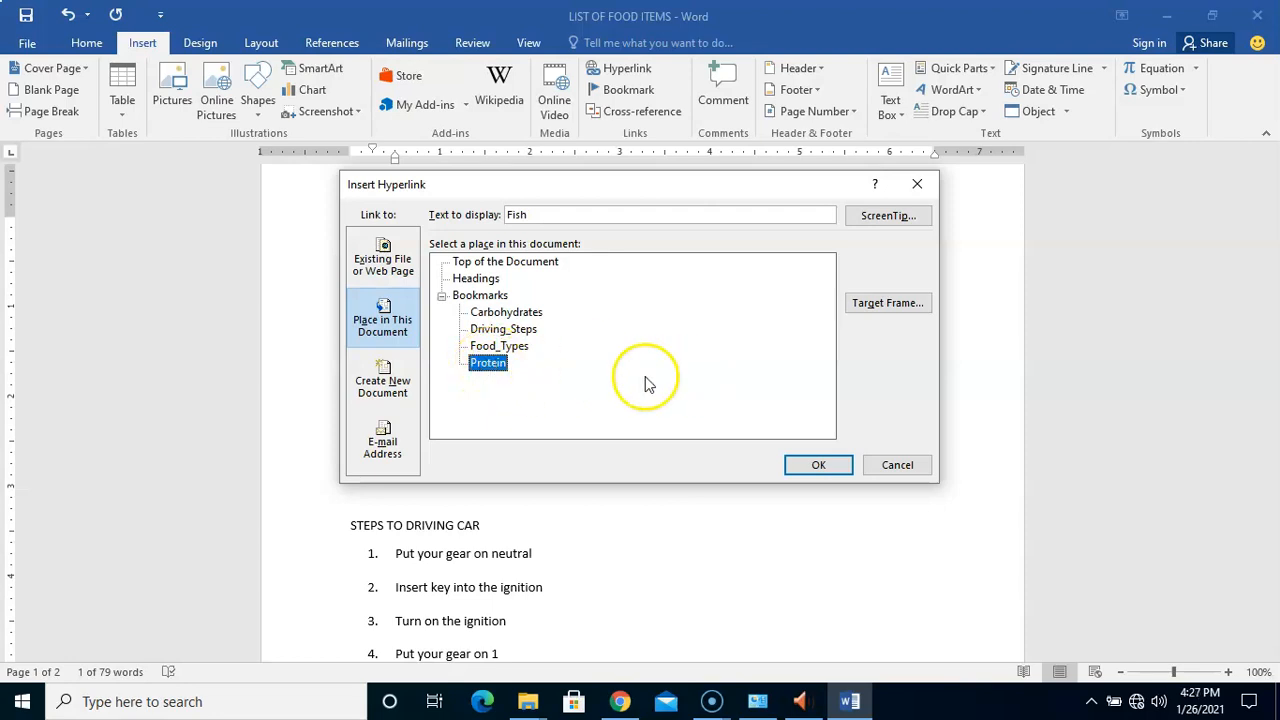
pyautogui.click(808, 468)
# Scroll down and place the caret at the start of the Protein heading
pyautogui.click(567, 335)
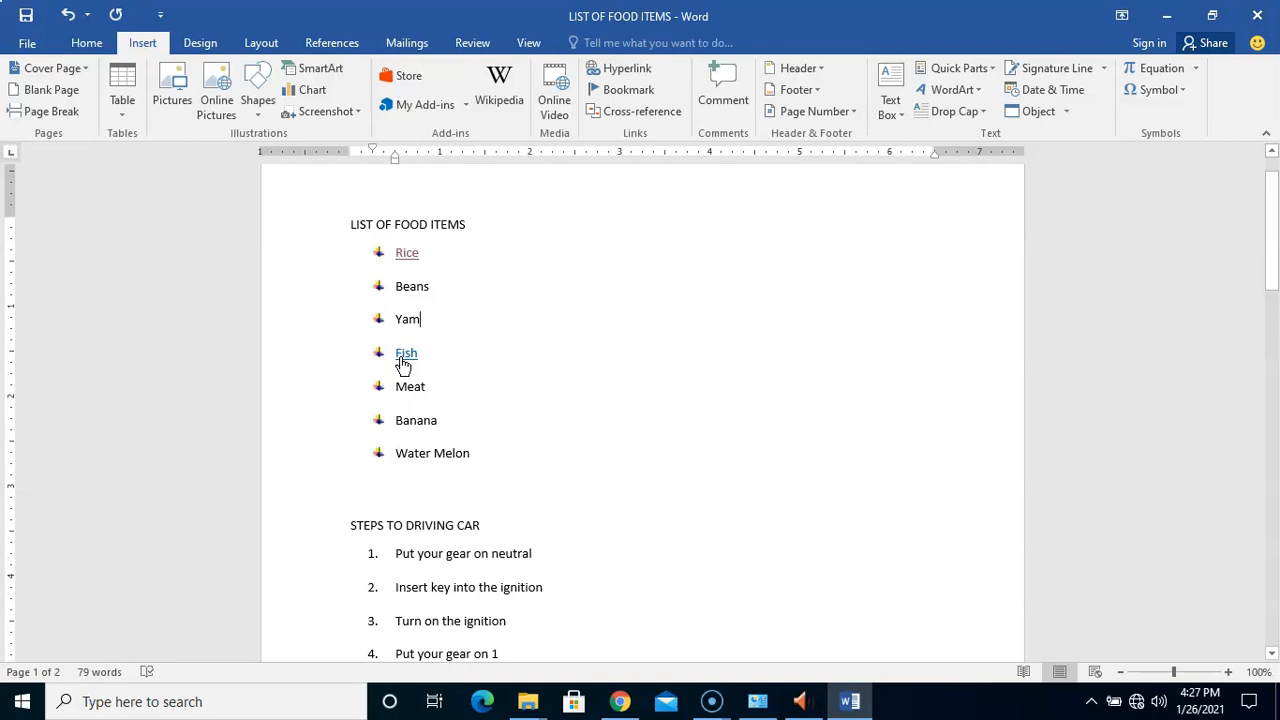
pyautogui.scroll(-6, 380, 358)
pyautogui.click(378, 266)
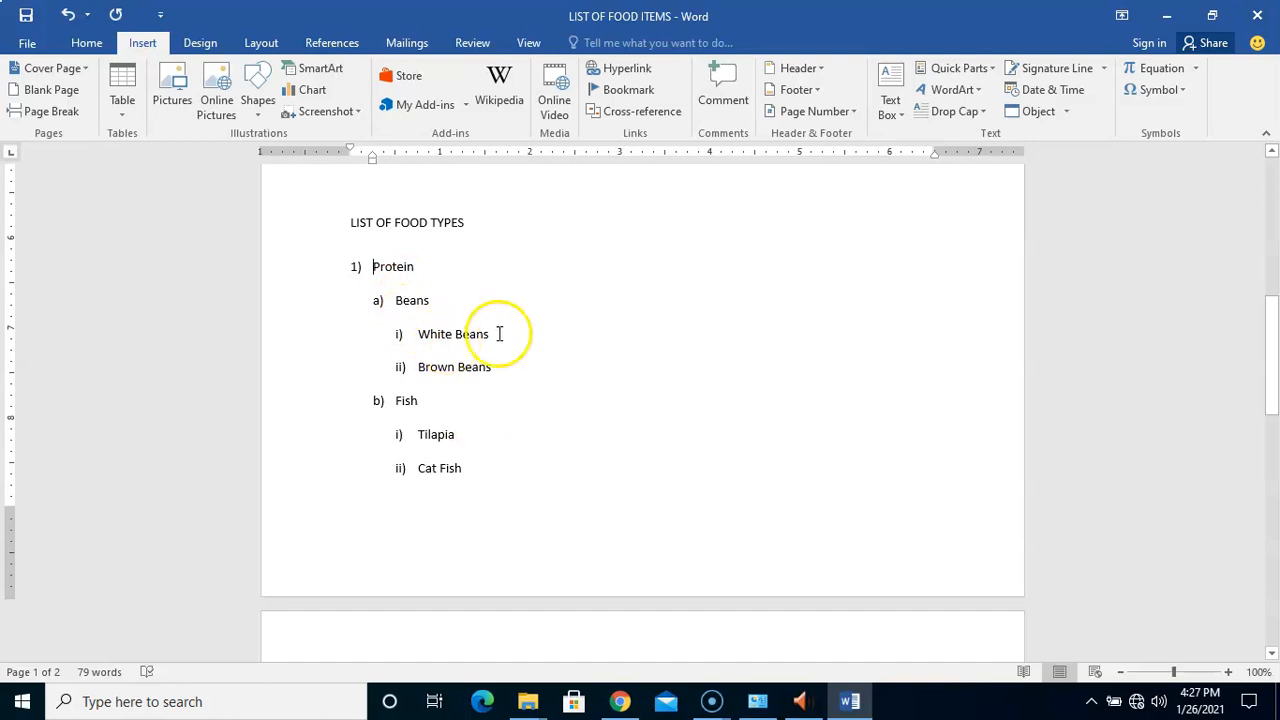
# Scroll to the Carbohydrate section on page 2 and put the caret on the empty item 3)
pyautogui.moveTo(1268, 357); pyautogui.dragTo(1265, 172)
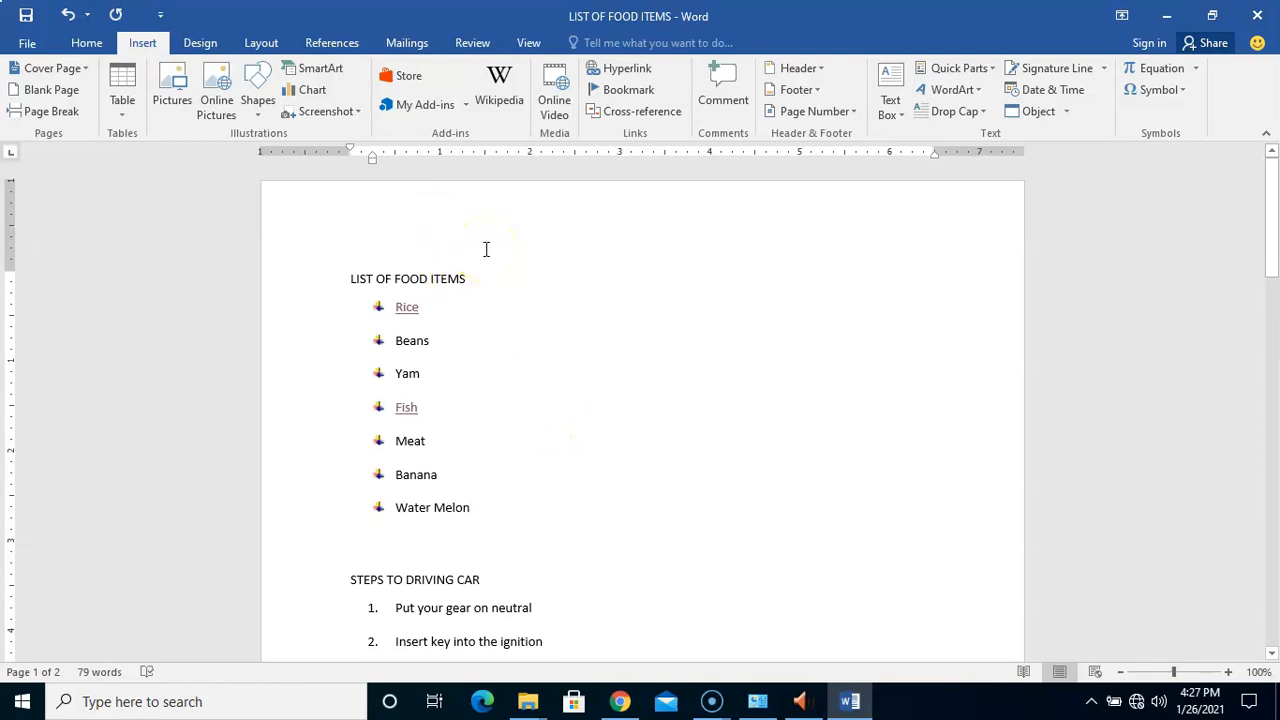
pyautogui.moveTo(1271, 240); pyautogui.dragTo(1257, 486)
pyautogui.click(492, 470)
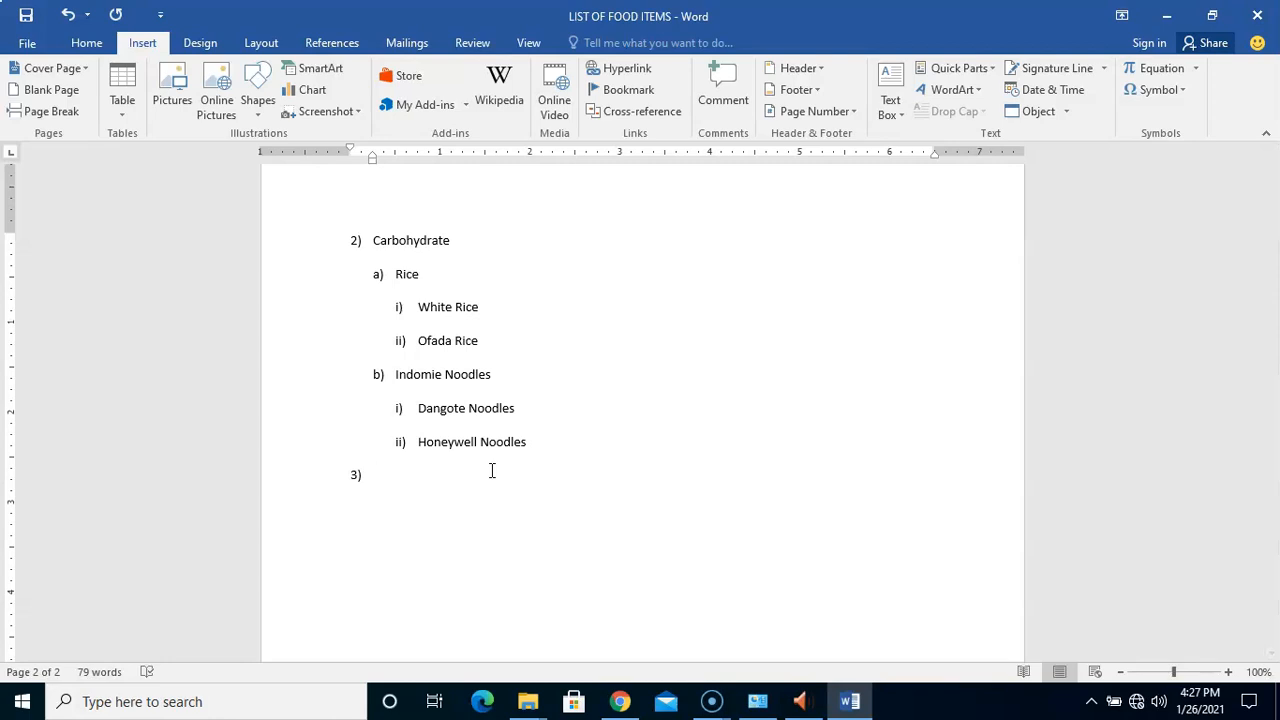
# Turn empty item 3 into an unnumbered line 'Open the Test Document here' and select 'here'
pyautogui.press('Return')
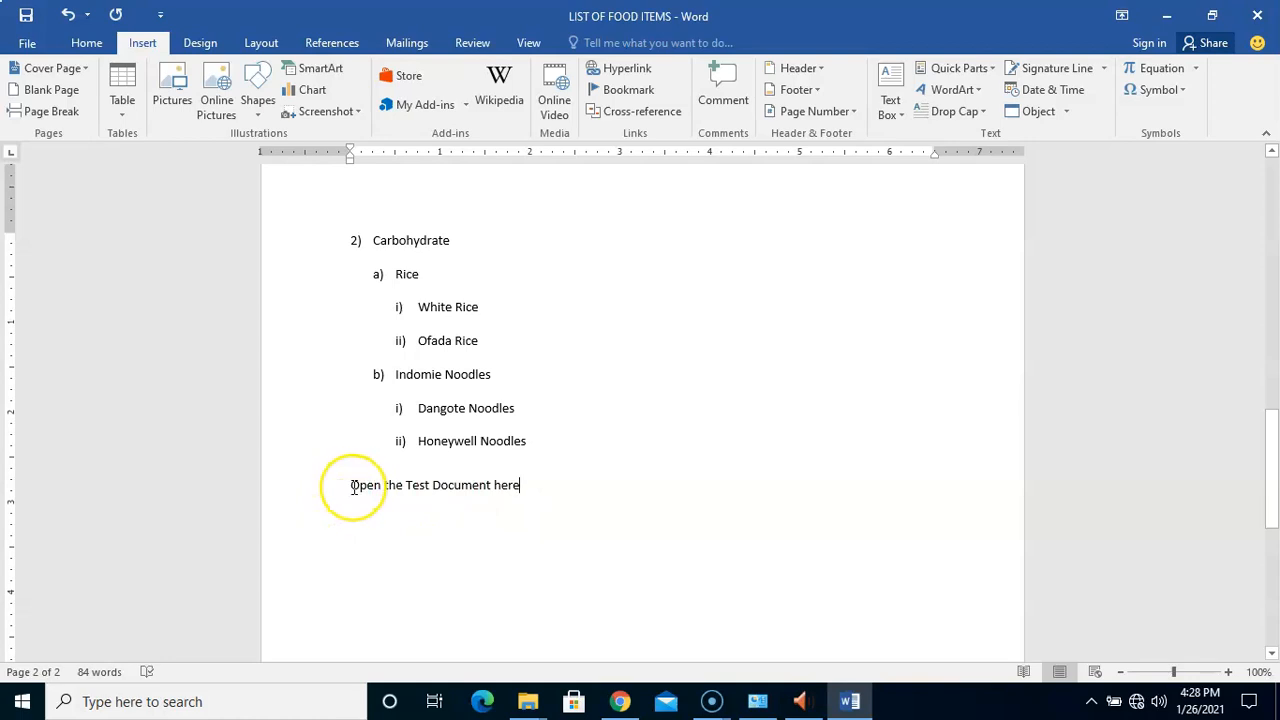
pyautogui.moveTo(352, 486); pyautogui.dragTo(523, 486)
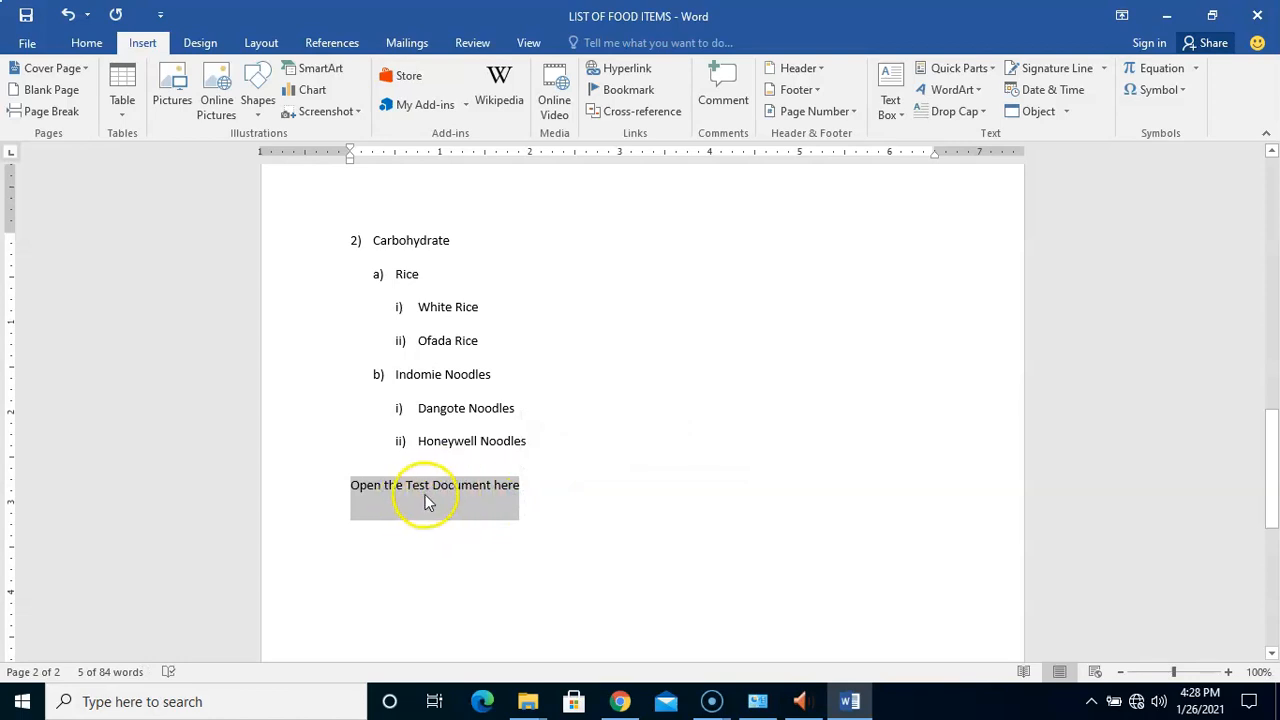
pyautogui.click(533, 484)
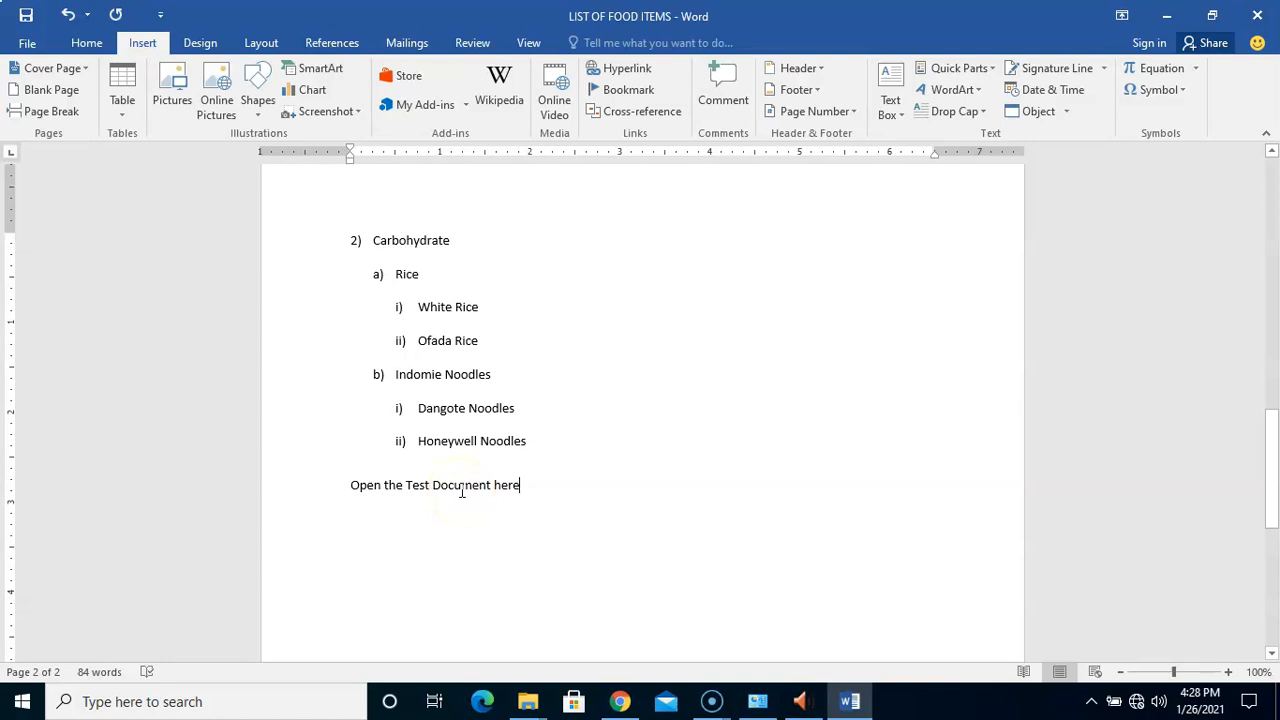
pyautogui.moveTo(350, 486); pyautogui.dragTo(514, 484)
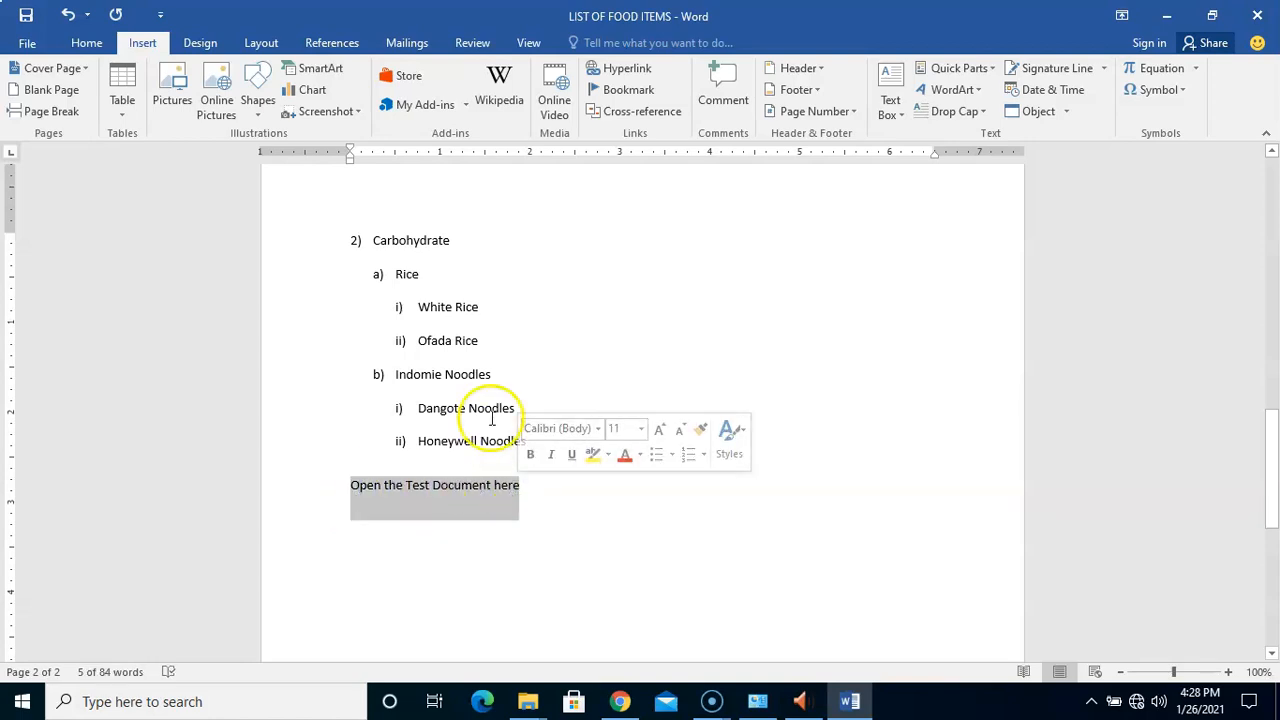
pyautogui.click(480, 485)
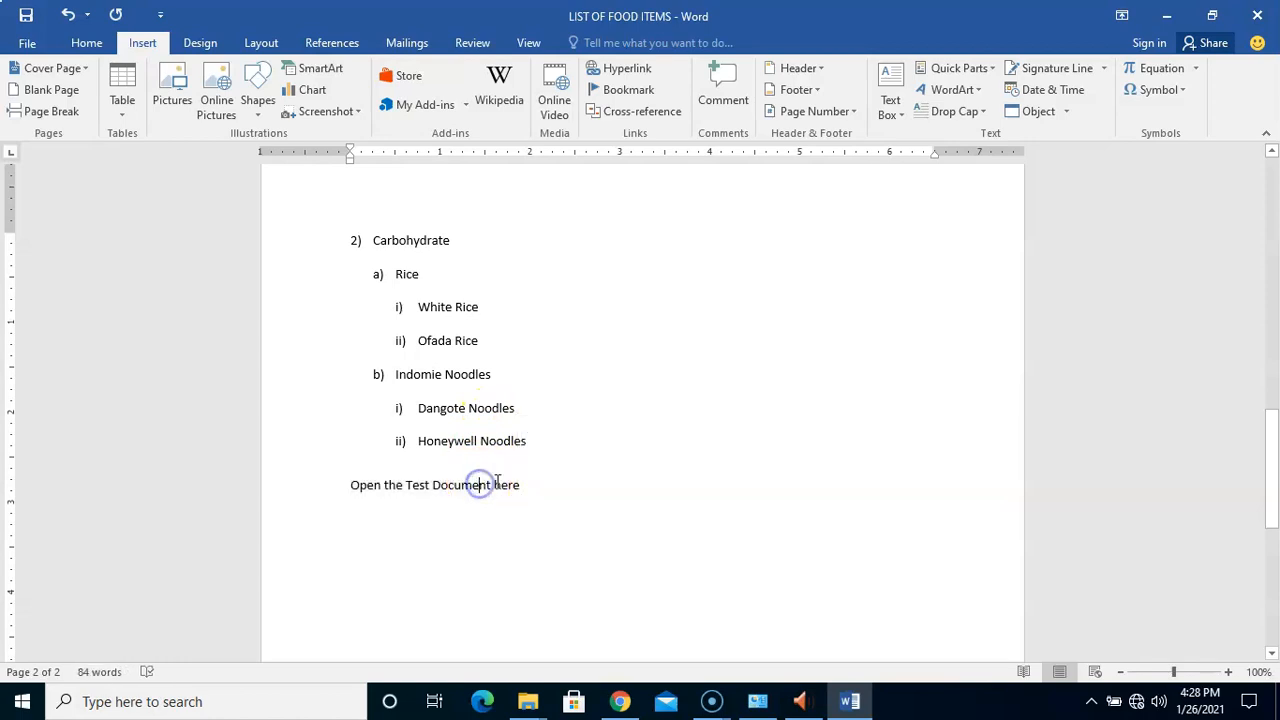
pyautogui.moveTo(502, 484); pyautogui.dragTo(521, 485)
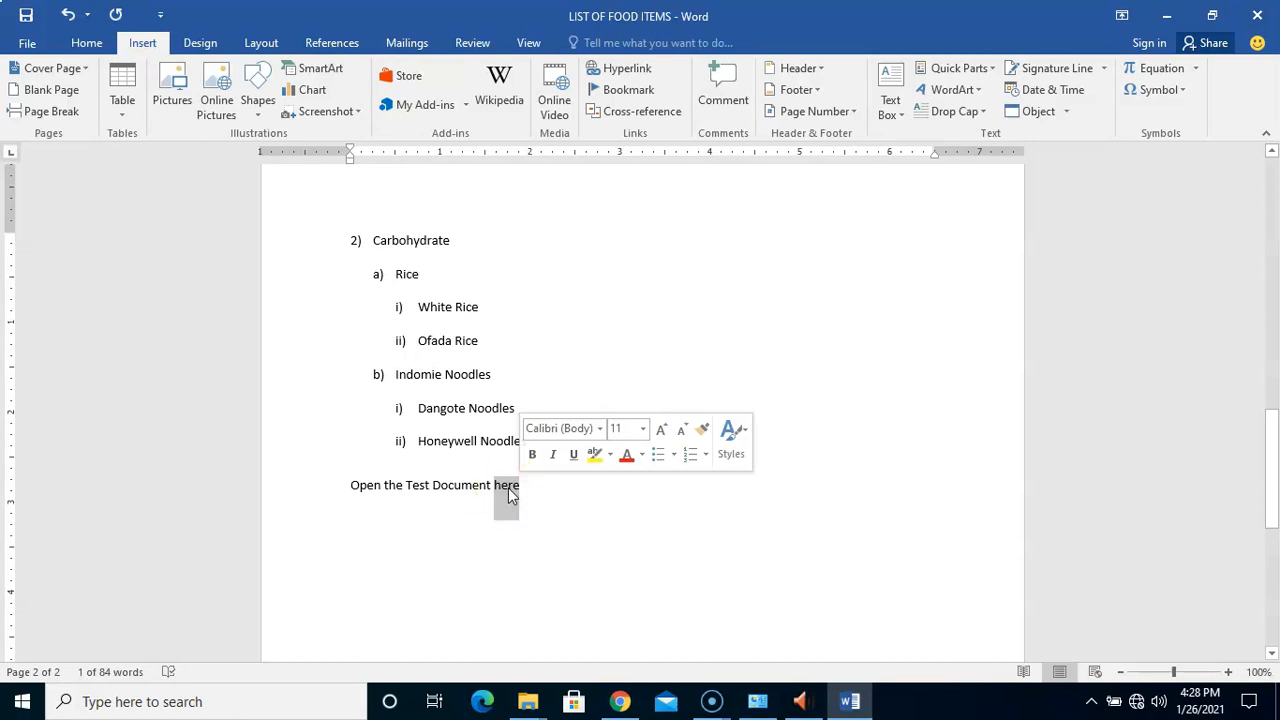
pyautogui.moveTo(352, 487); pyautogui.dragTo(520, 486)
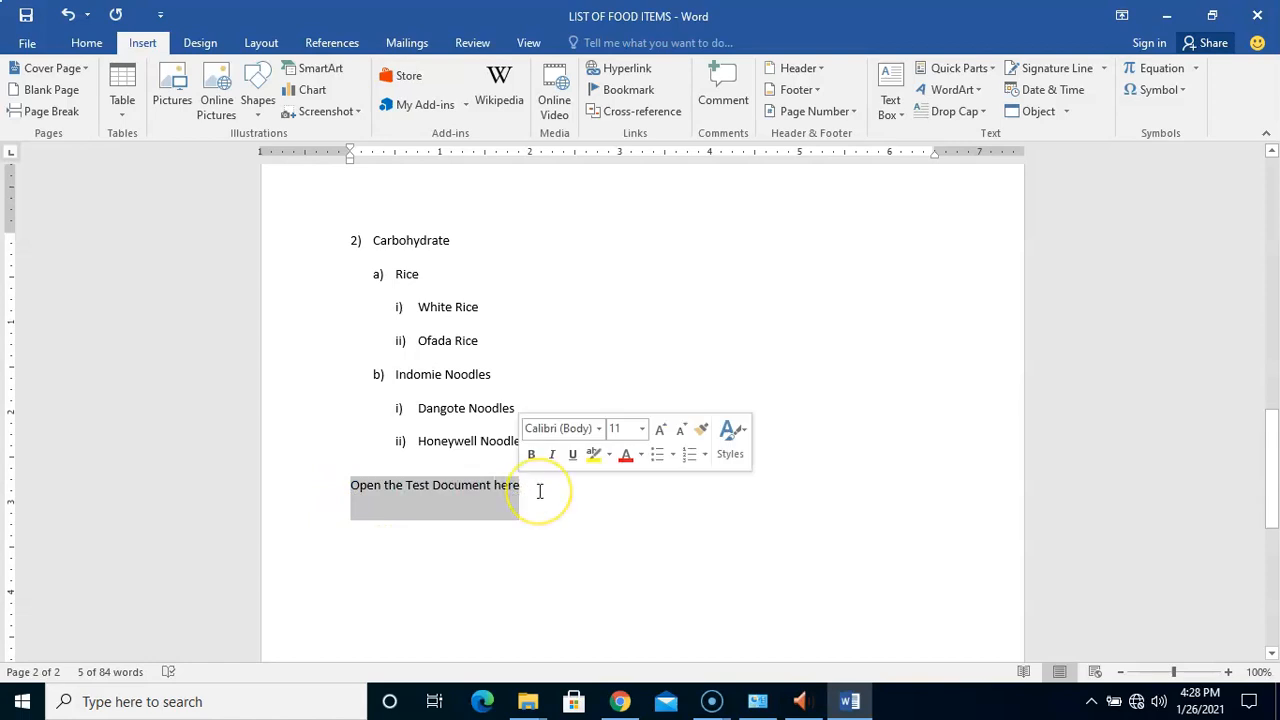
pyautogui.click(540, 491)
pyautogui.moveTo(495, 485); pyautogui.dragTo(520, 486)
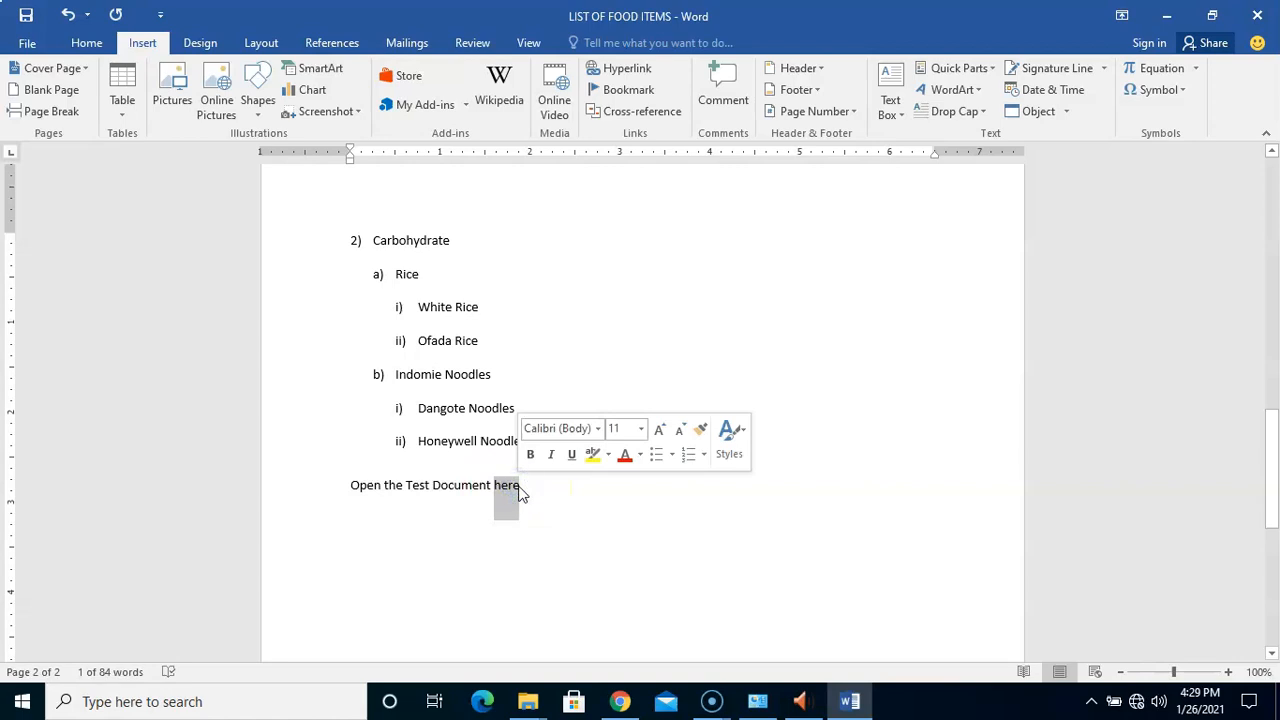
# Start a hyperlink on 'here' and list the Desktop files under Existing File or Web Page
pyautogui.click(628, 70)
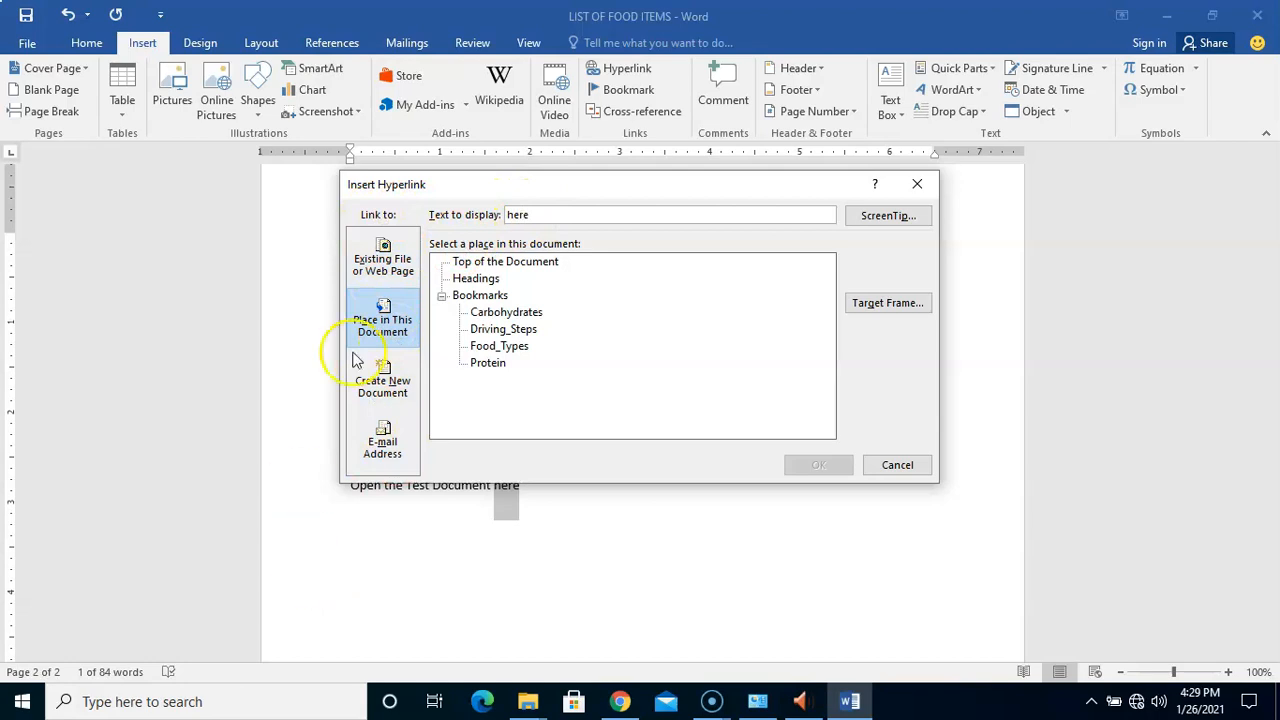
pyautogui.click(389, 260)
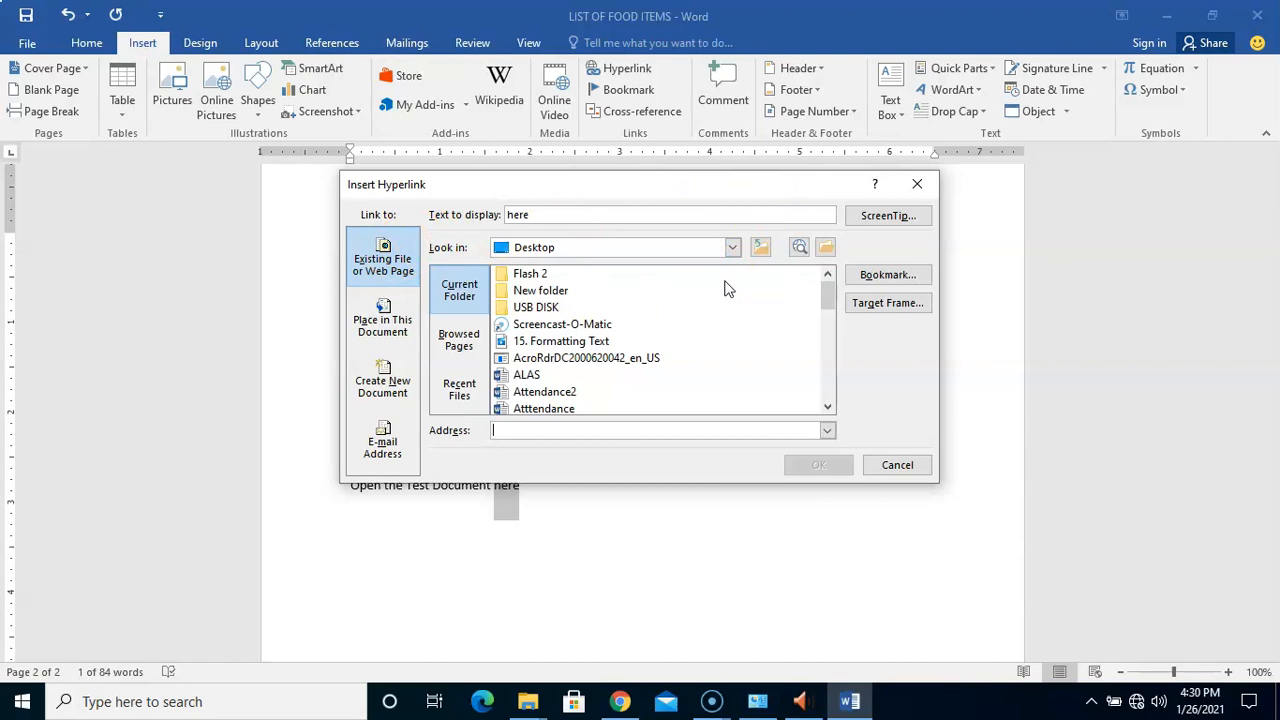
# Select the Desktop file Test.docx as the address for the link on 'here'
pyautogui.moveTo(826, 305); pyautogui.dragTo(815, 397)
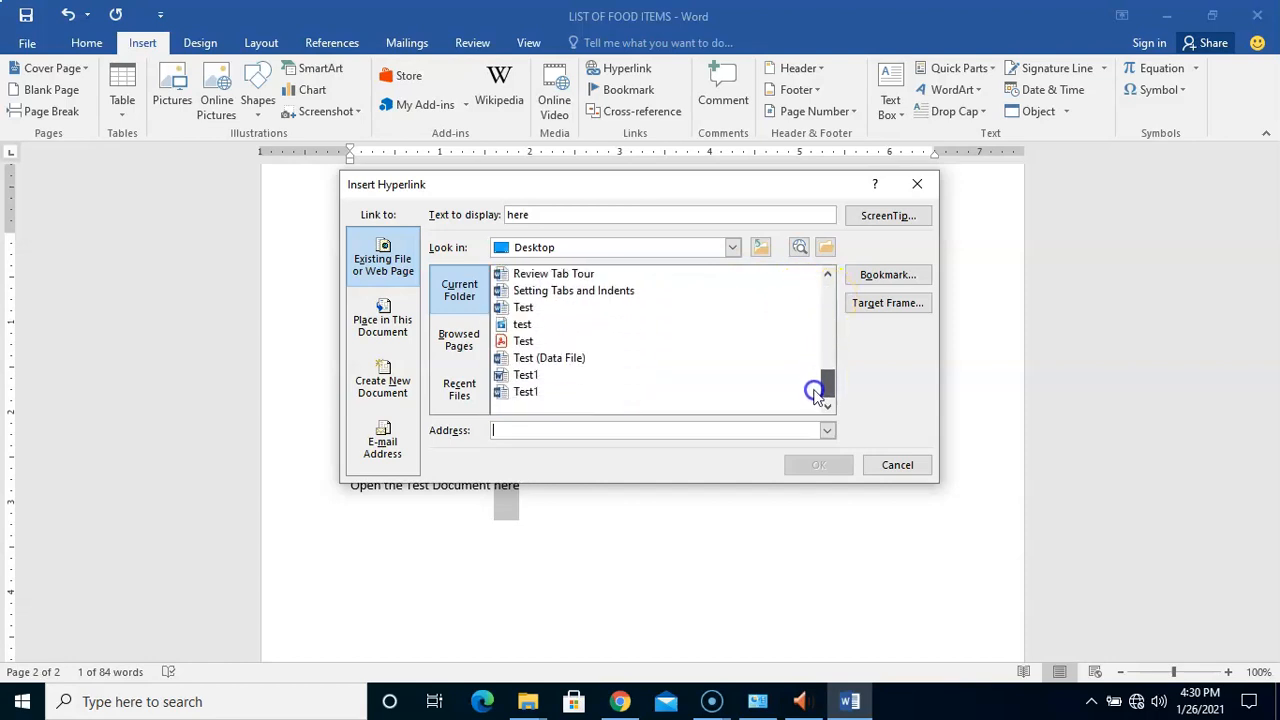
pyautogui.click(828, 390)
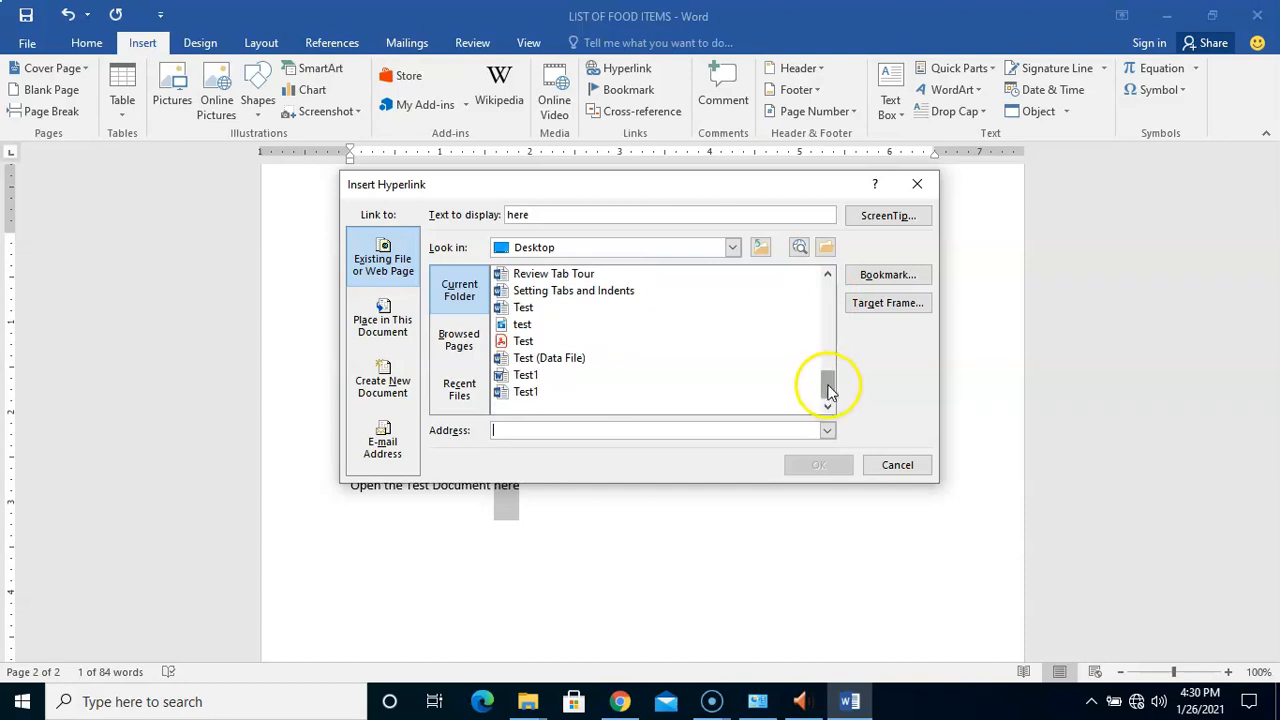
pyautogui.click(527, 311)
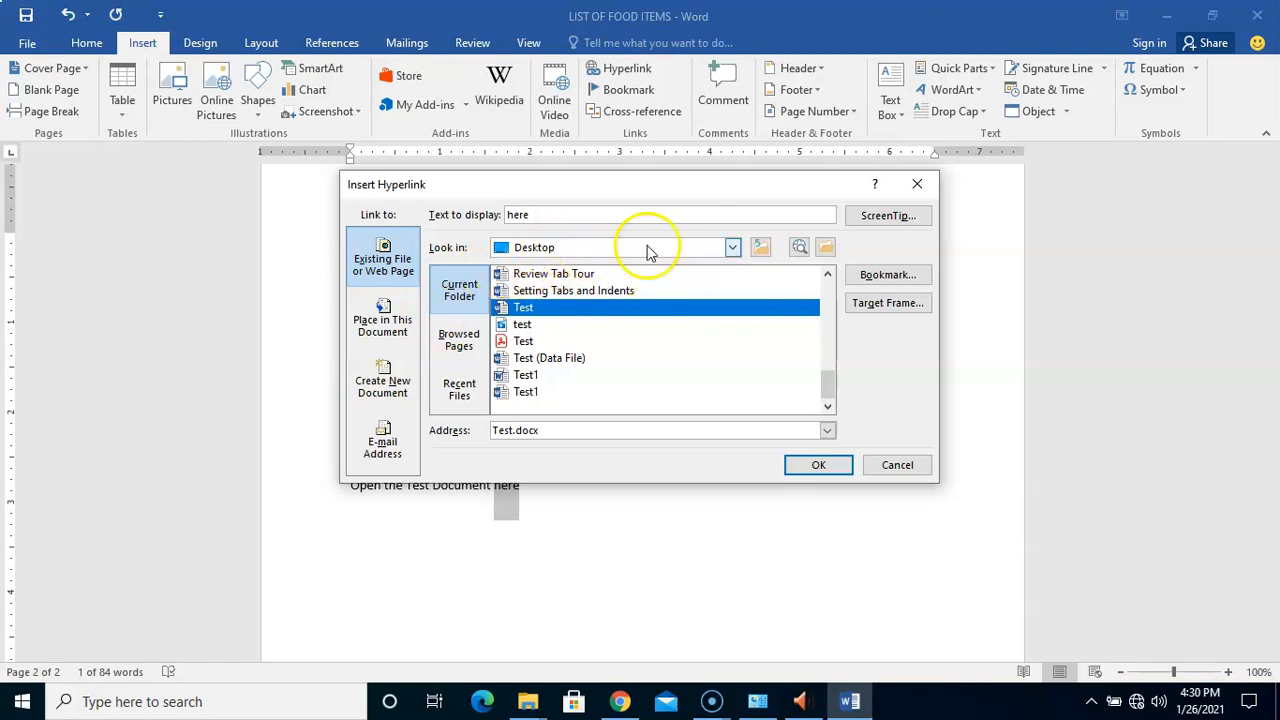
pyautogui.click(732, 247)
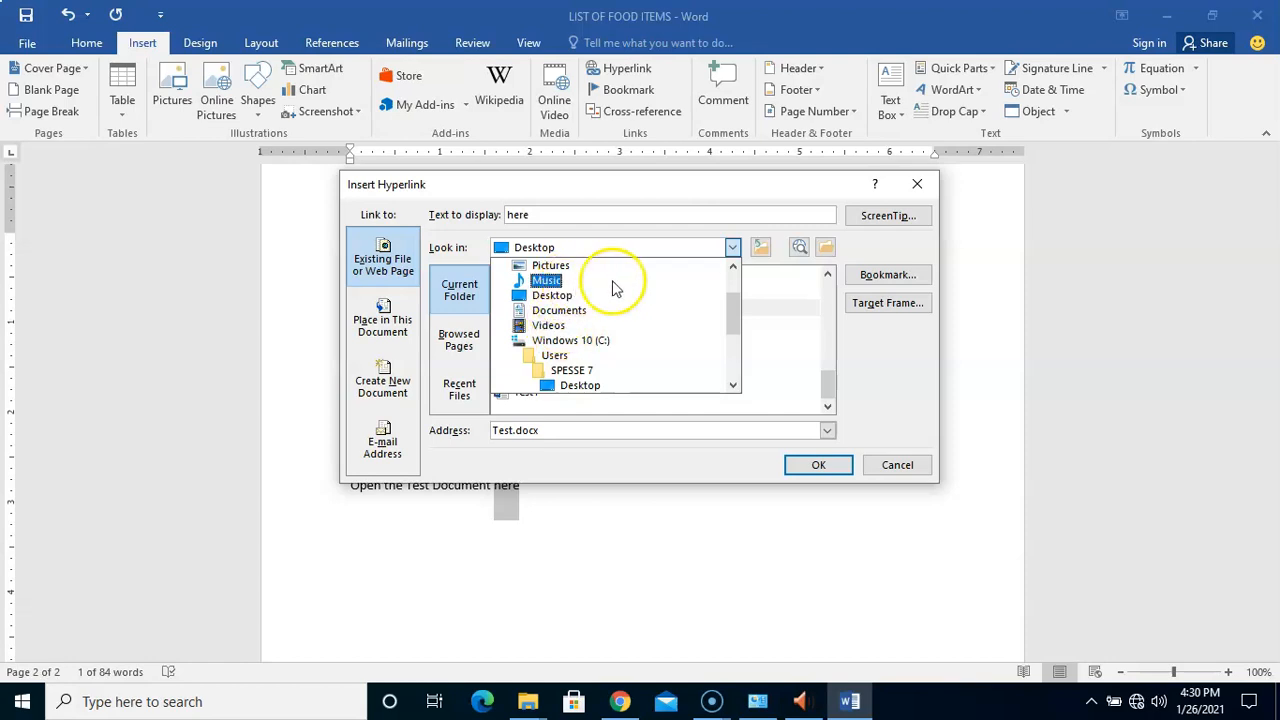
pyautogui.click(732, 247)
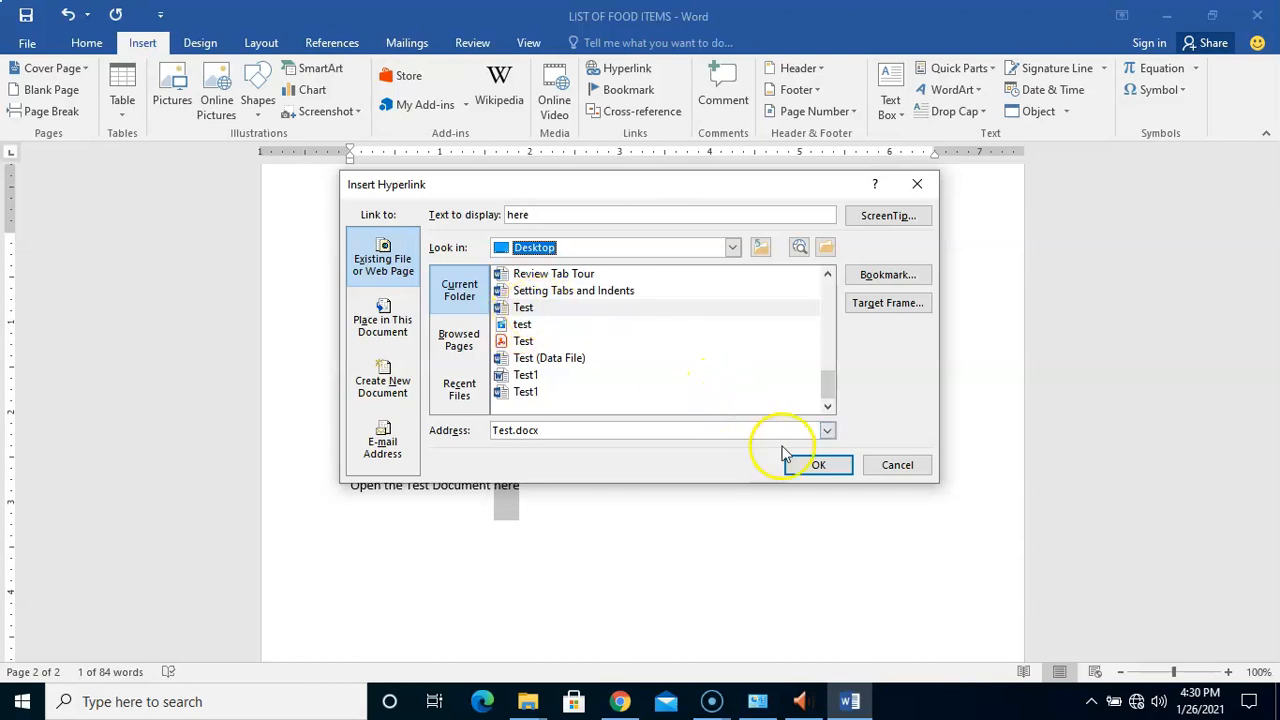
pyautogui.click(578, 309)
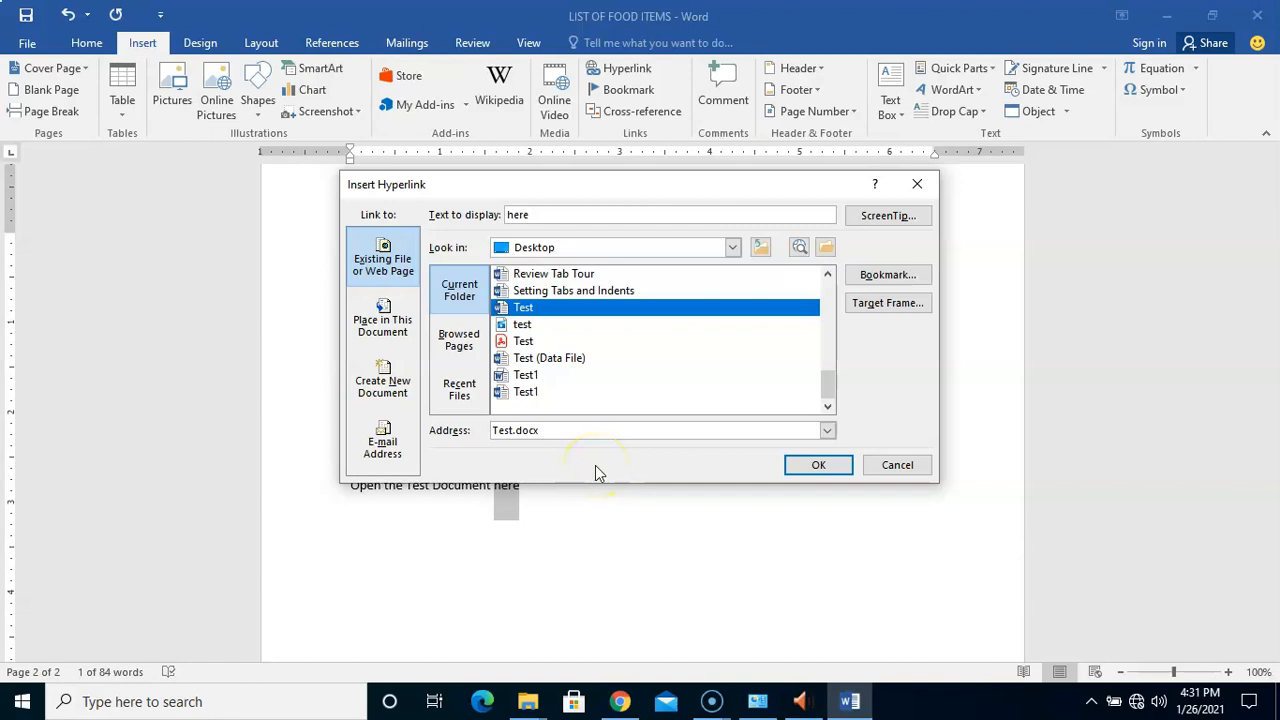
# Confirm the Test.docx link and check that 'here' opens the Test document
pyautogui.click(814, 467)
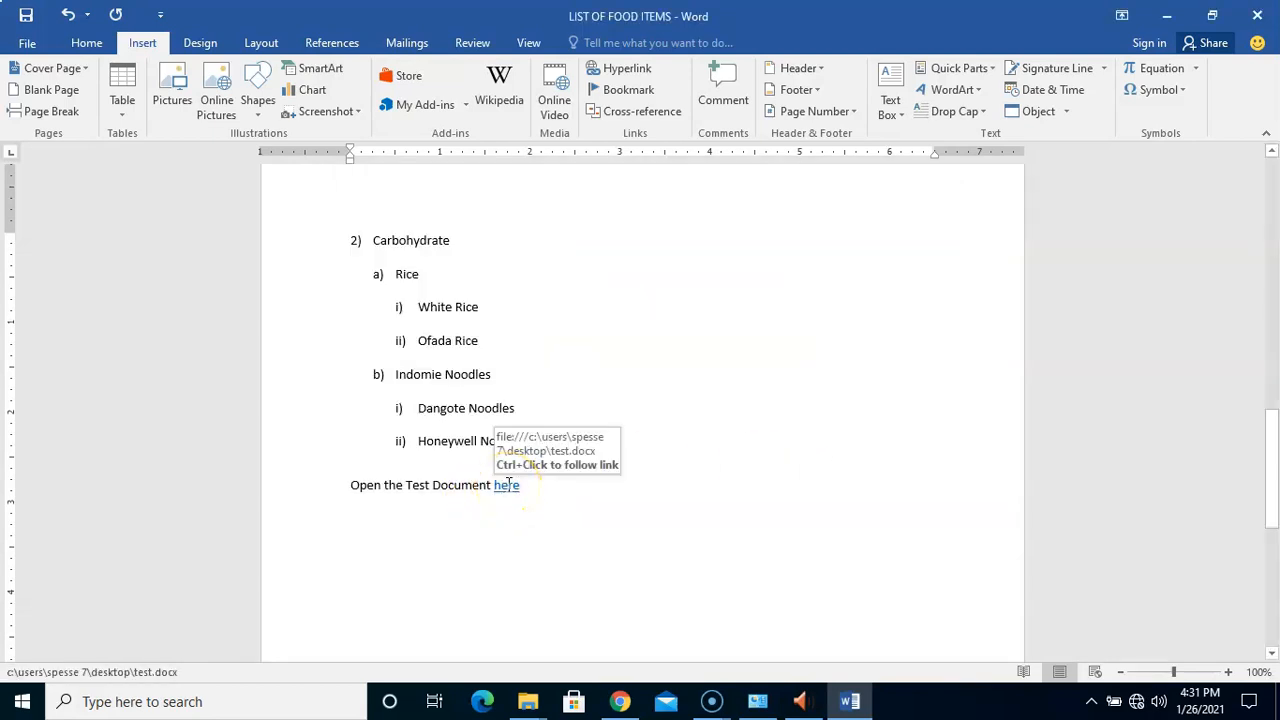
pyautogui.moveTo(588, 482); pyautogui.dragTo(498, 485)
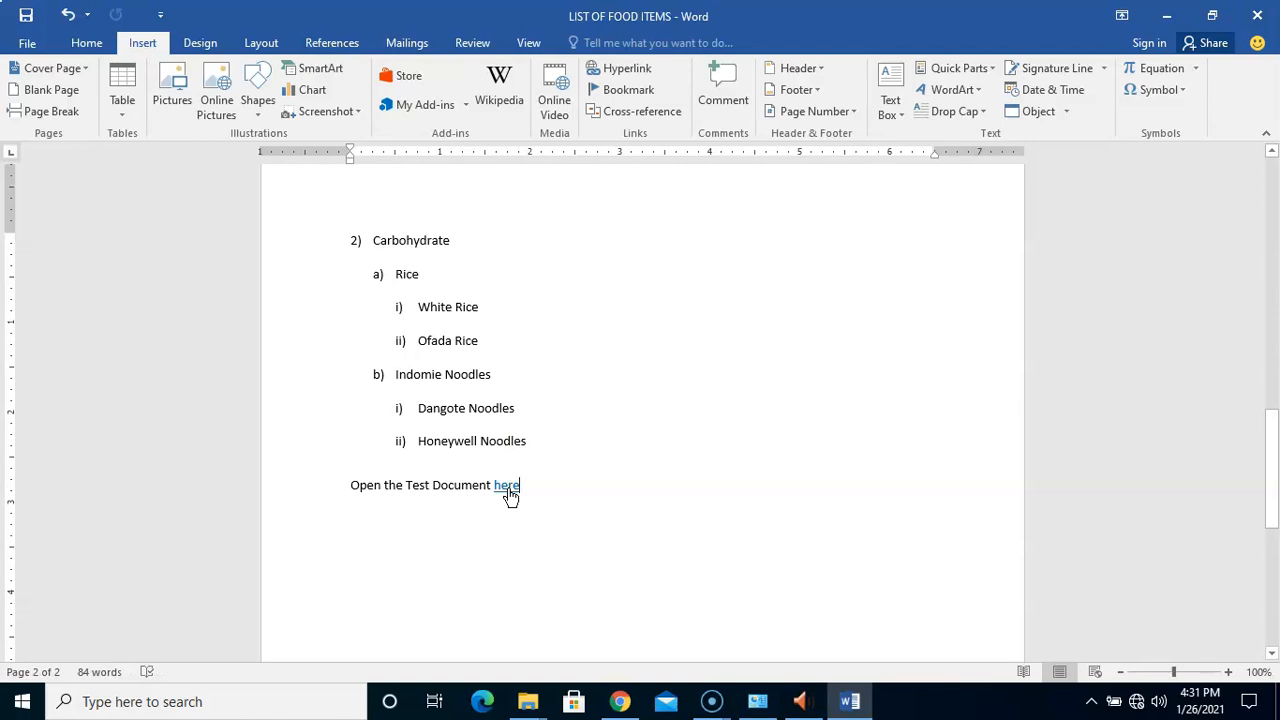
pyautogui.keyDown('ctrl'); pyautogui.click(507, 487); pyautogui.keyUp('ctrl')
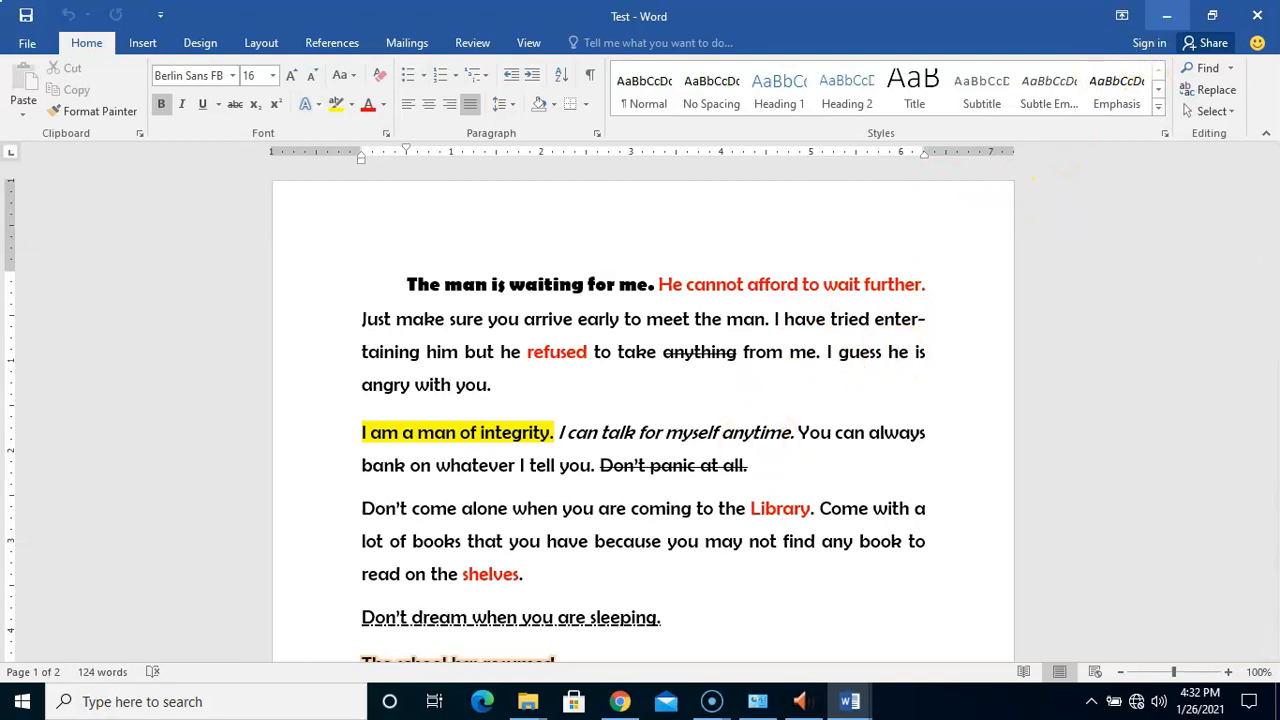
pyautogui.click(1170, 18)
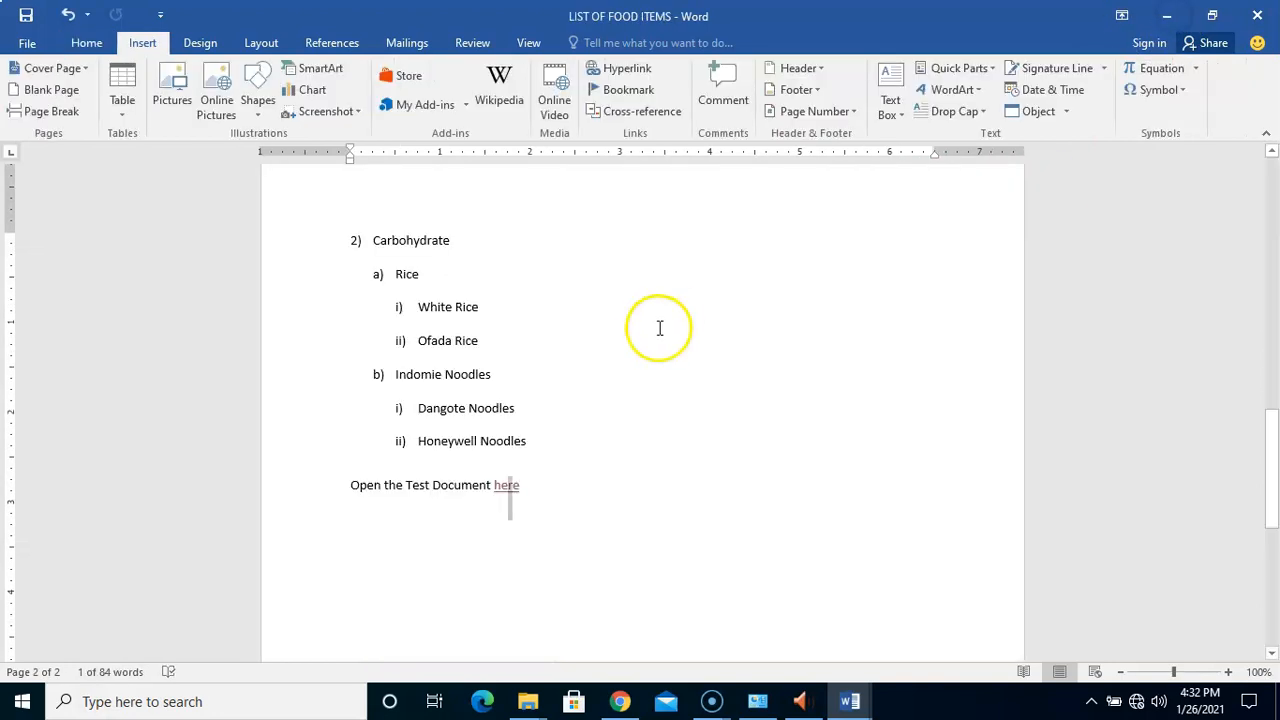
pyautogui.click(510, 447)
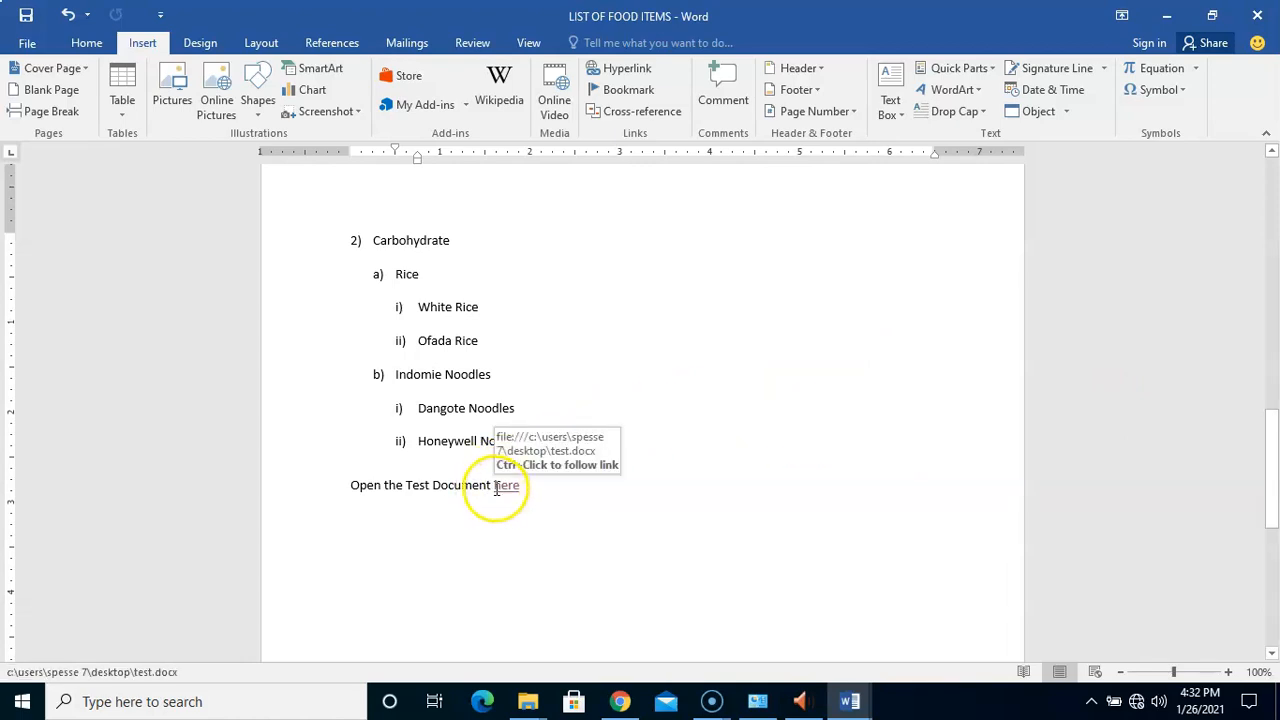
# Start a new line after the 'here' link
pyautogui.moveTo(494, 485); pyautogui.dragTo(521, 485)
pyautogui.click(535, 490)
pyautogui.press('Return')
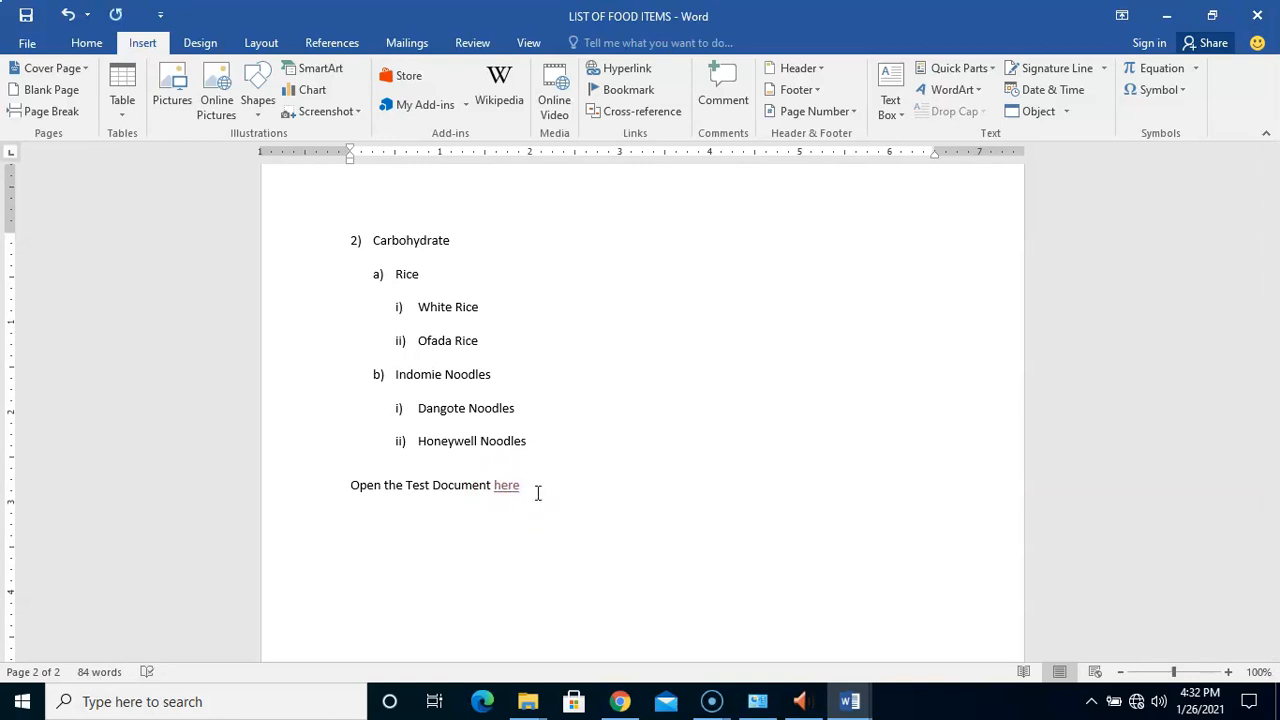
# Type 'Open Google here' and bring up the hyperlink dialog for its word 'here'
pyautogui.write('Open Google')
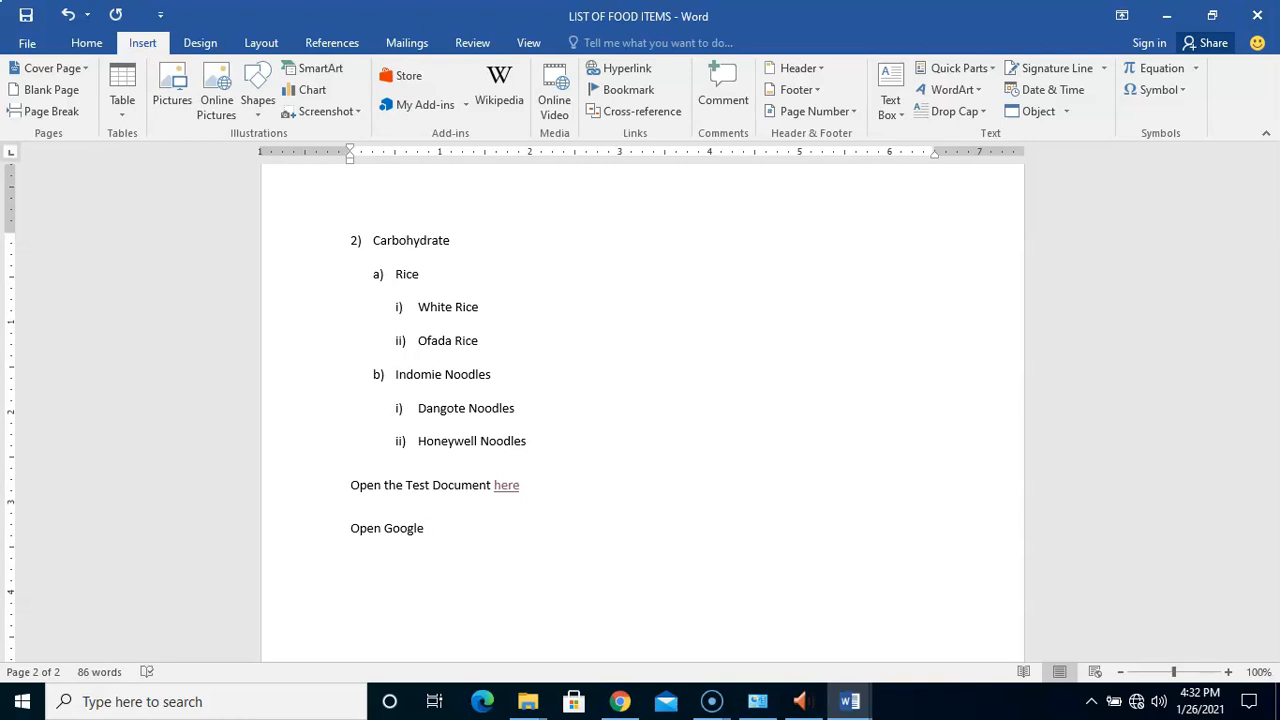
pyautogui.write('here')
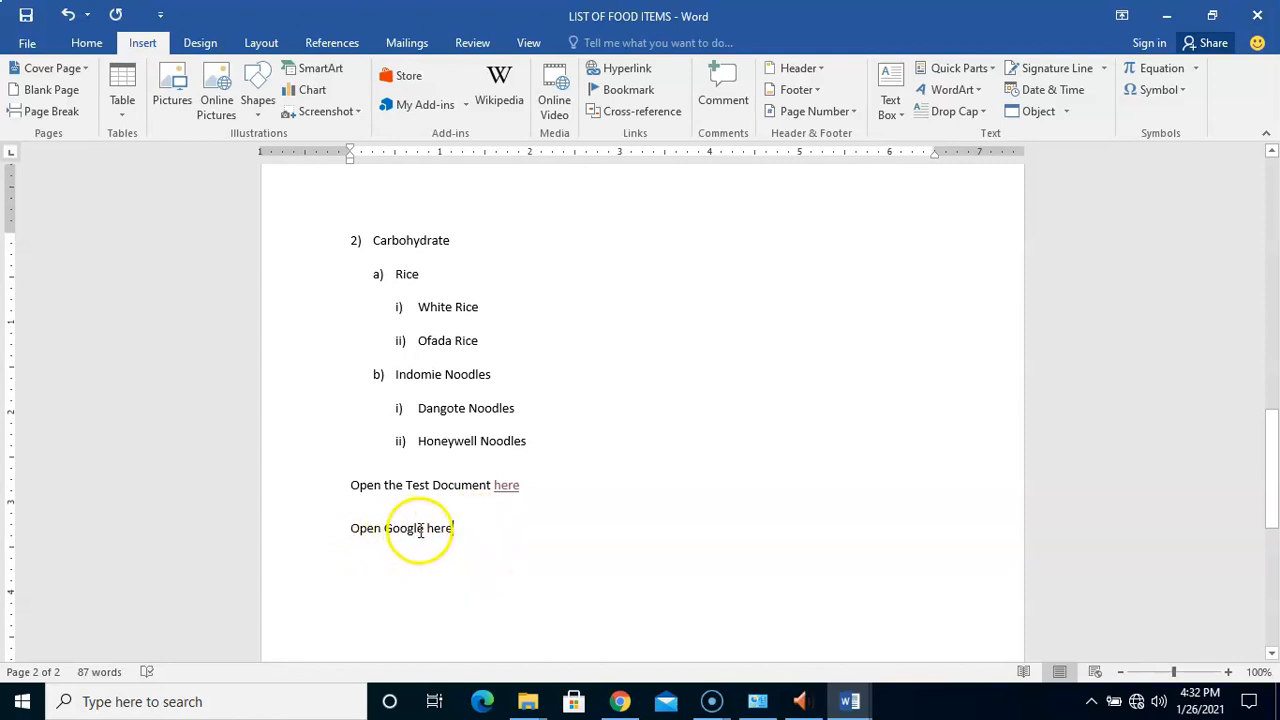
pyautogui.moveTo(428, 530); pyautogui.dragTo(452, 532)
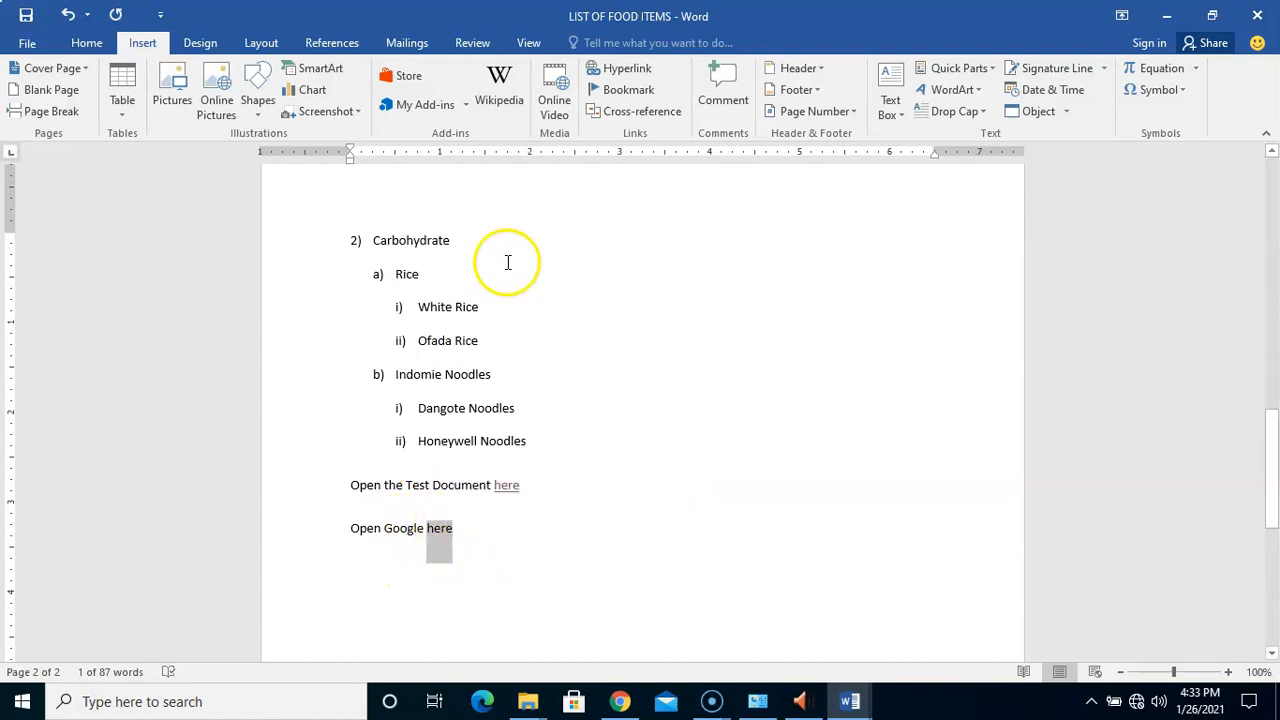
pyautogui.click(618, 68)
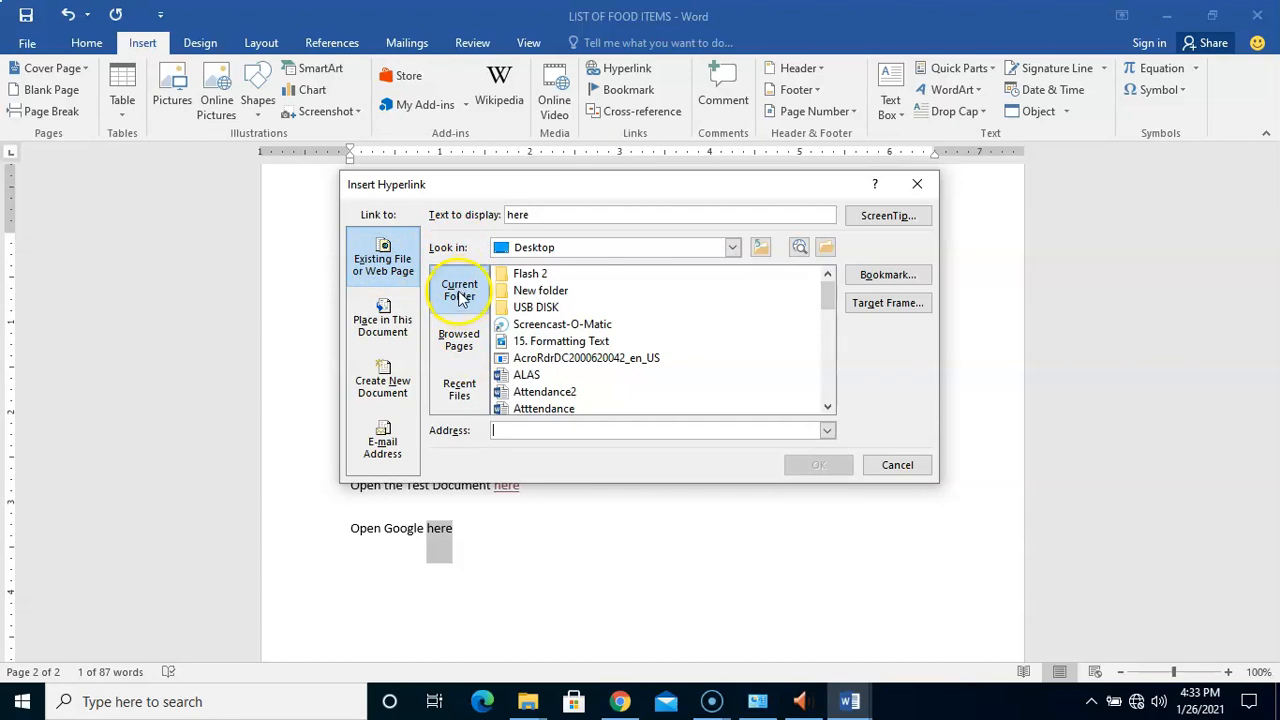
pyautogui.click(464, 350)
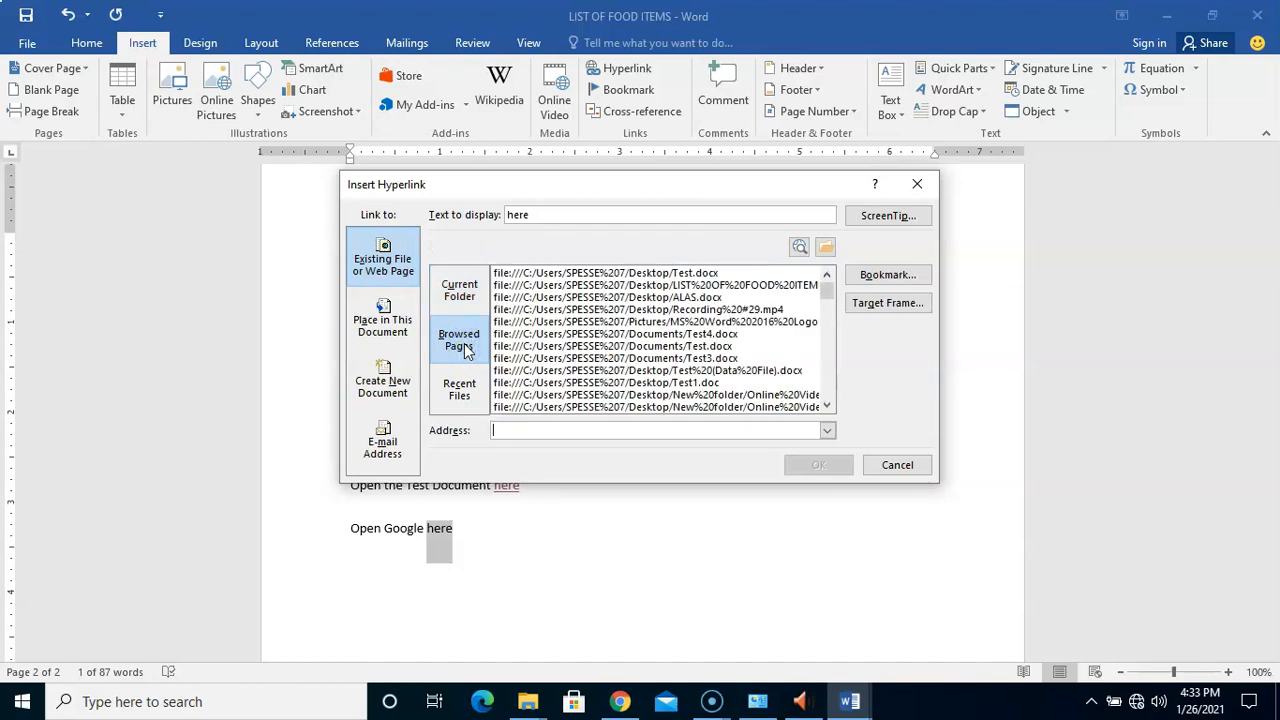
pyautogui.click(546, 430)
pyautogui.write('https://')
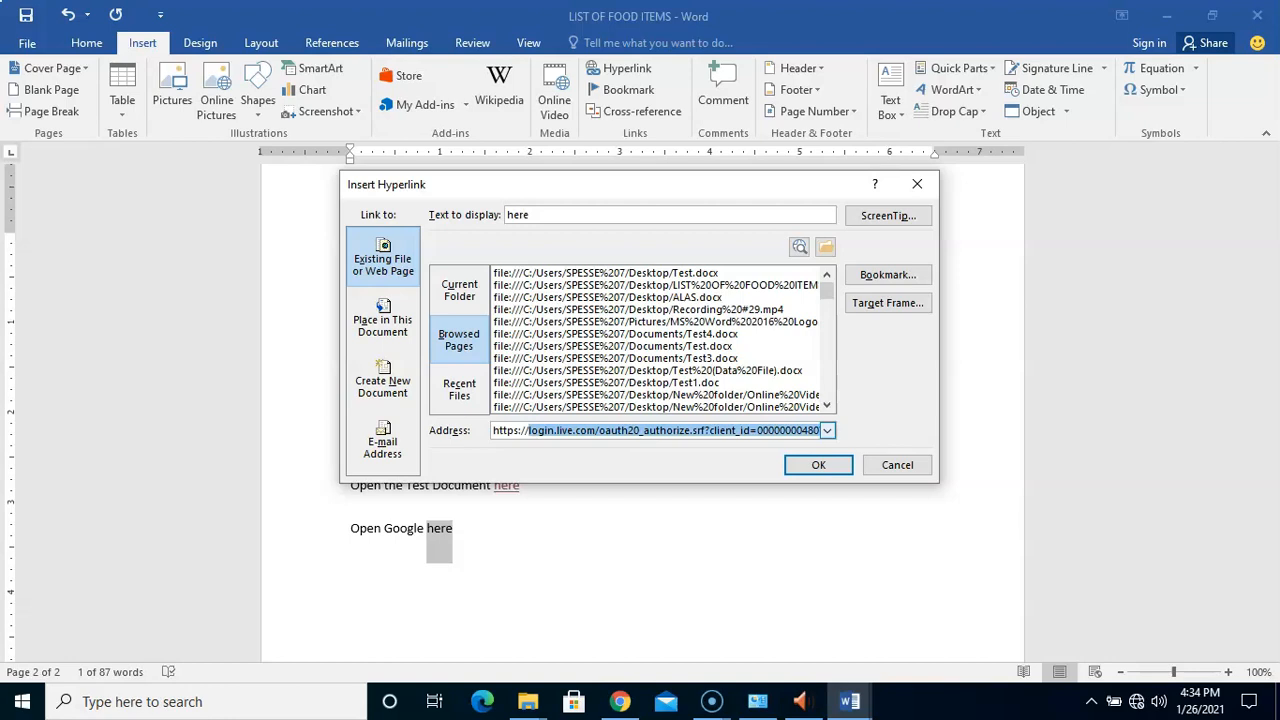
pyautogui.write('google.com')
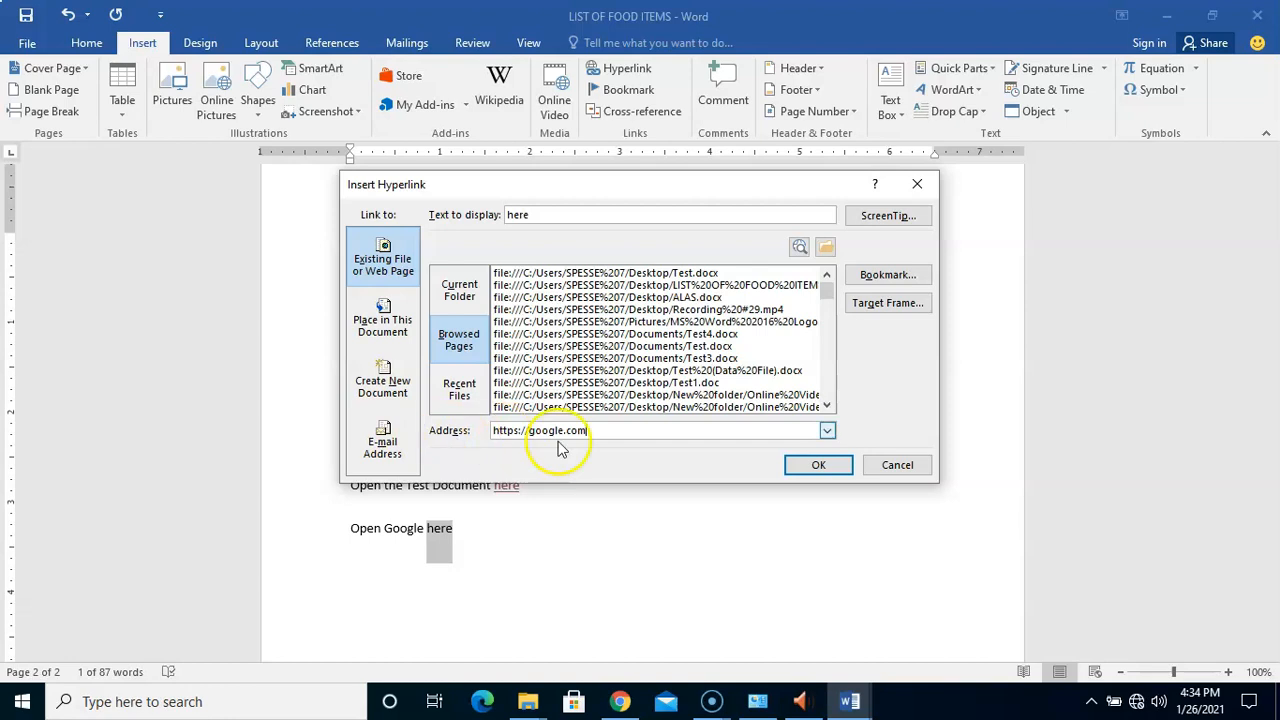
pyautogui.click(529, 432)
pyautogui.write('www.')
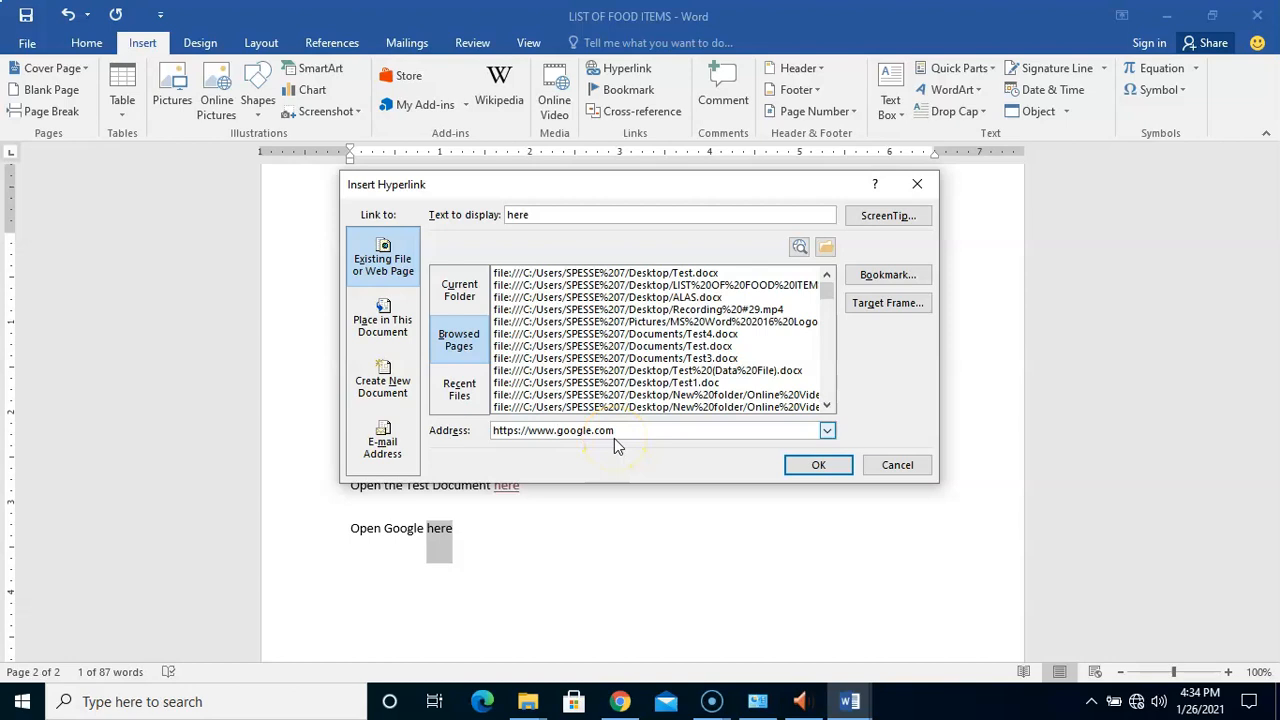
pyautogui.click(820, 466)
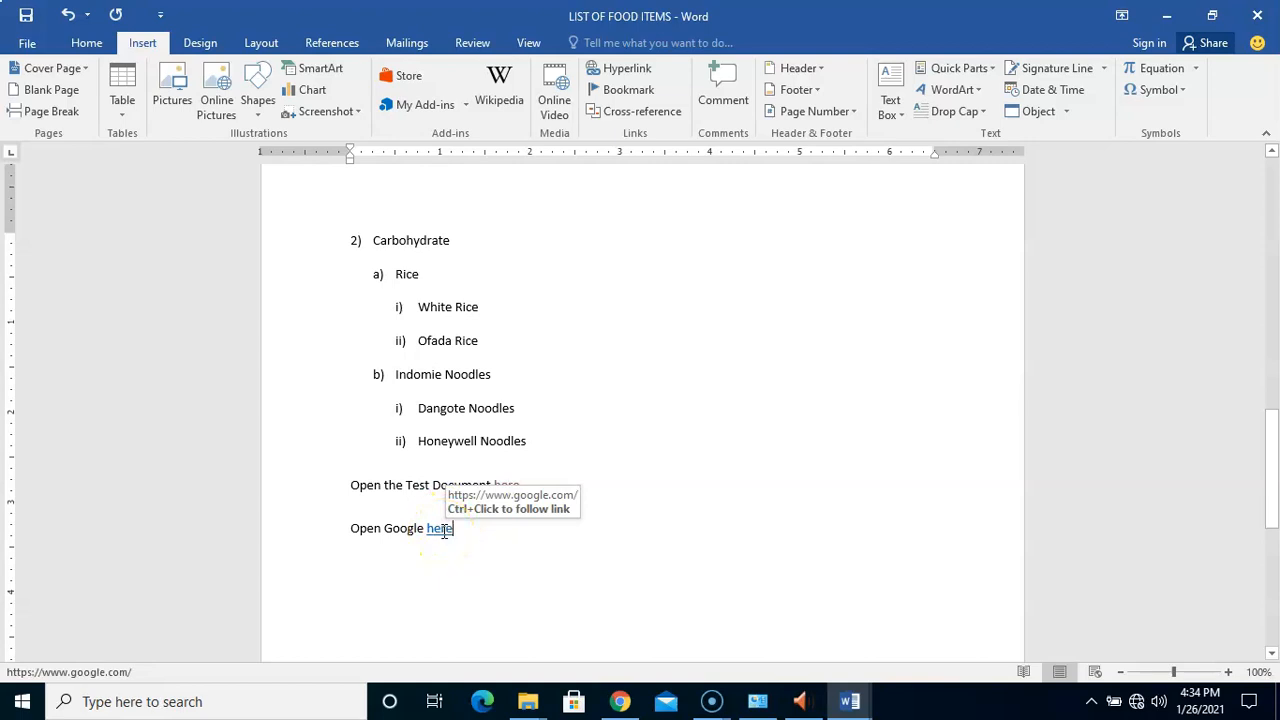
# Add the ScreenTip 'Open Google website' to the Google link on 'here'
pyautogui.moveTo(428, 528); pyautogui.dragTo(454, 528)
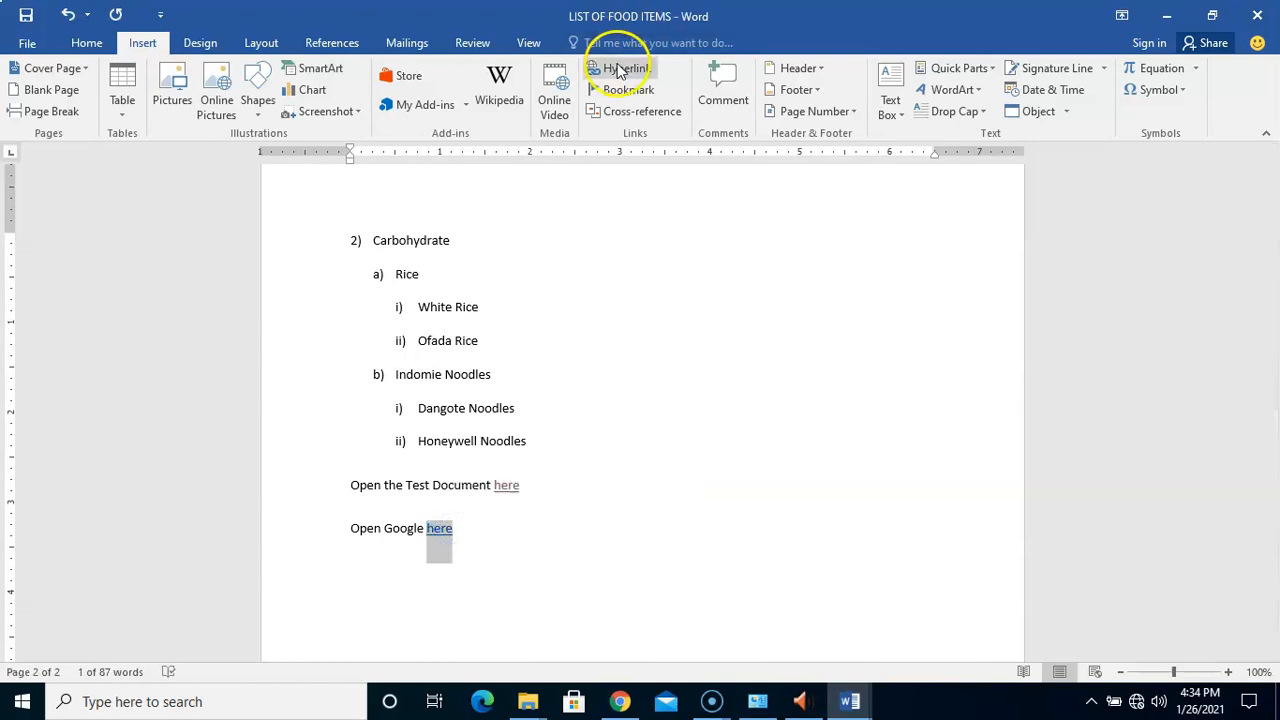
pyautogui.click(619, 70)
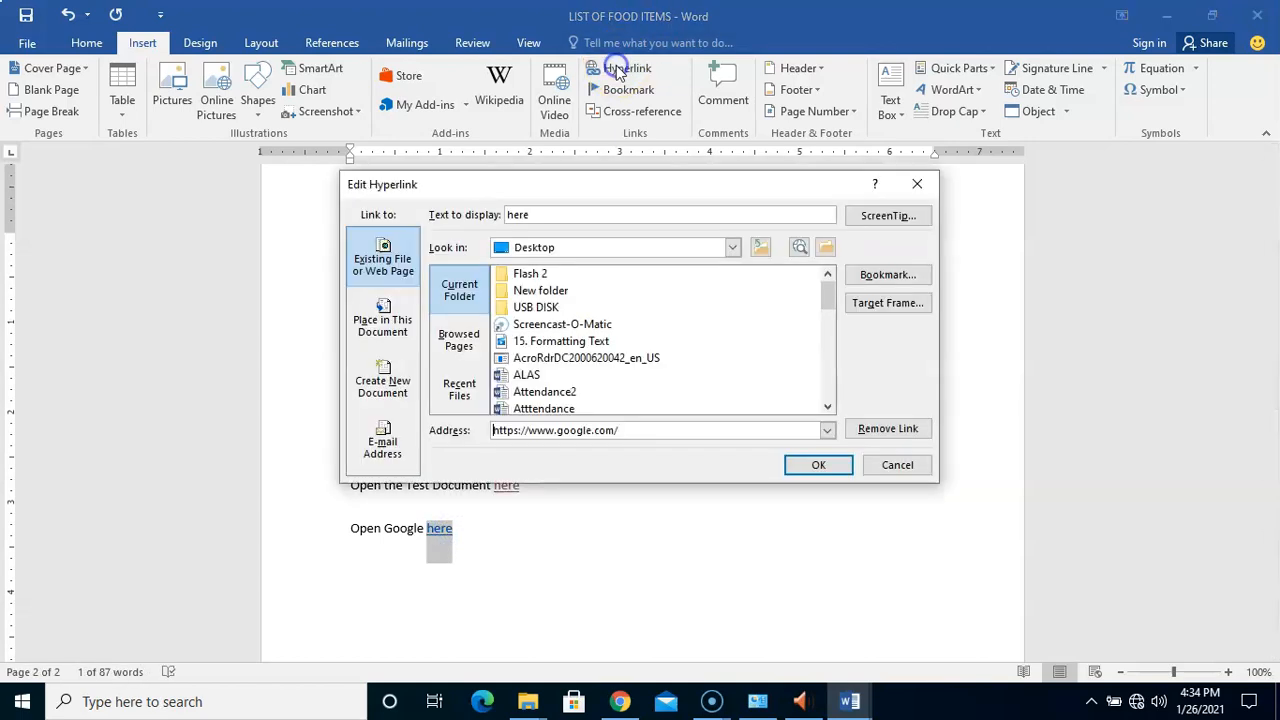
pyautogui.click(895, 215)
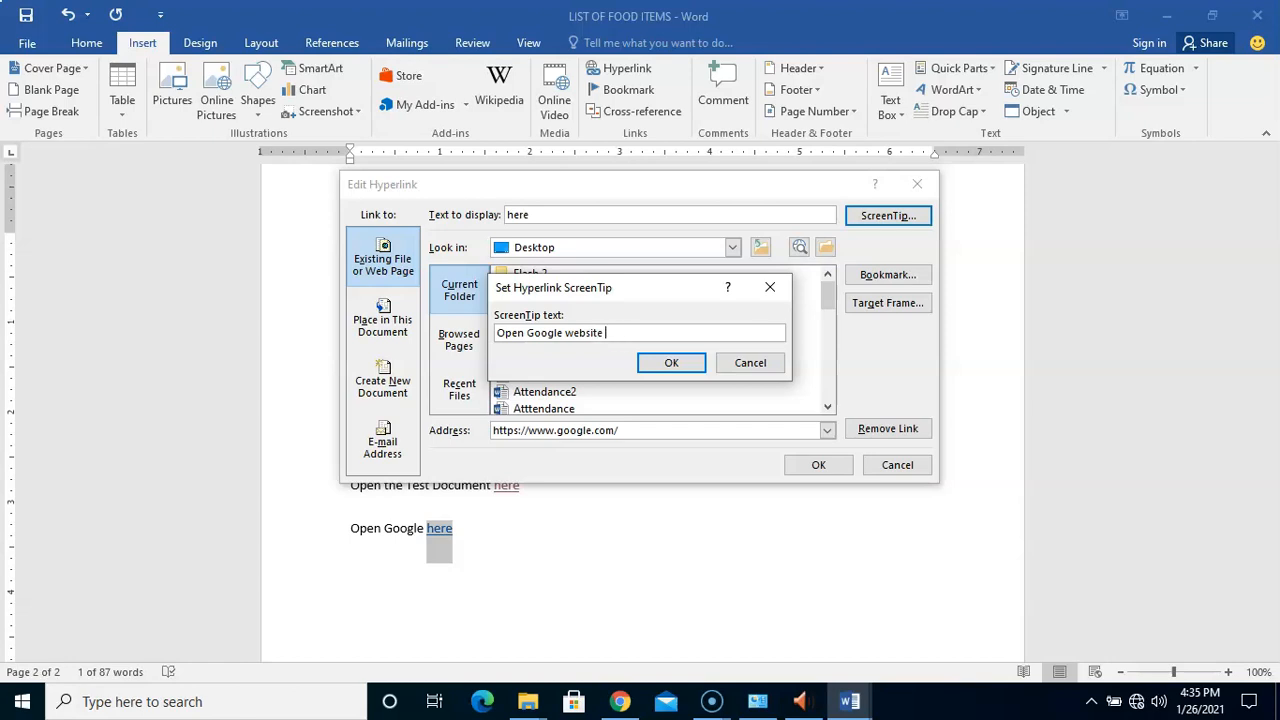
pyautogui.click(662, 364)
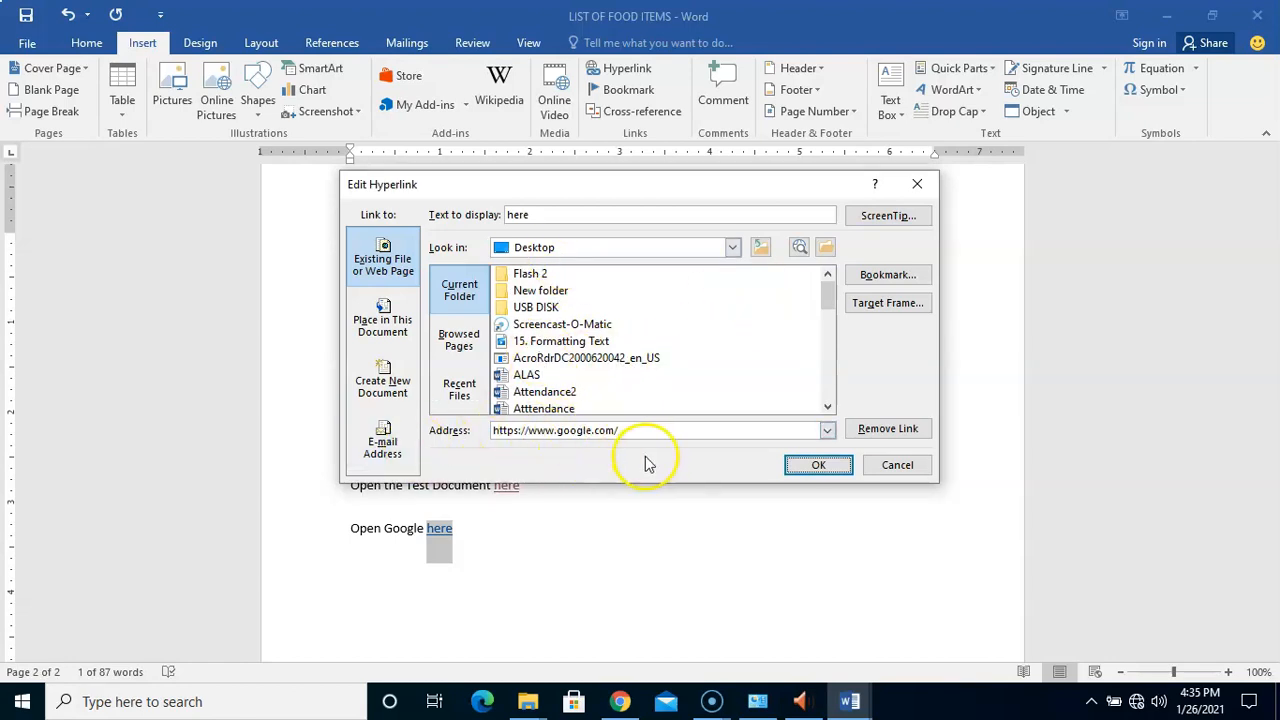
pyautogui.click(820, 466)
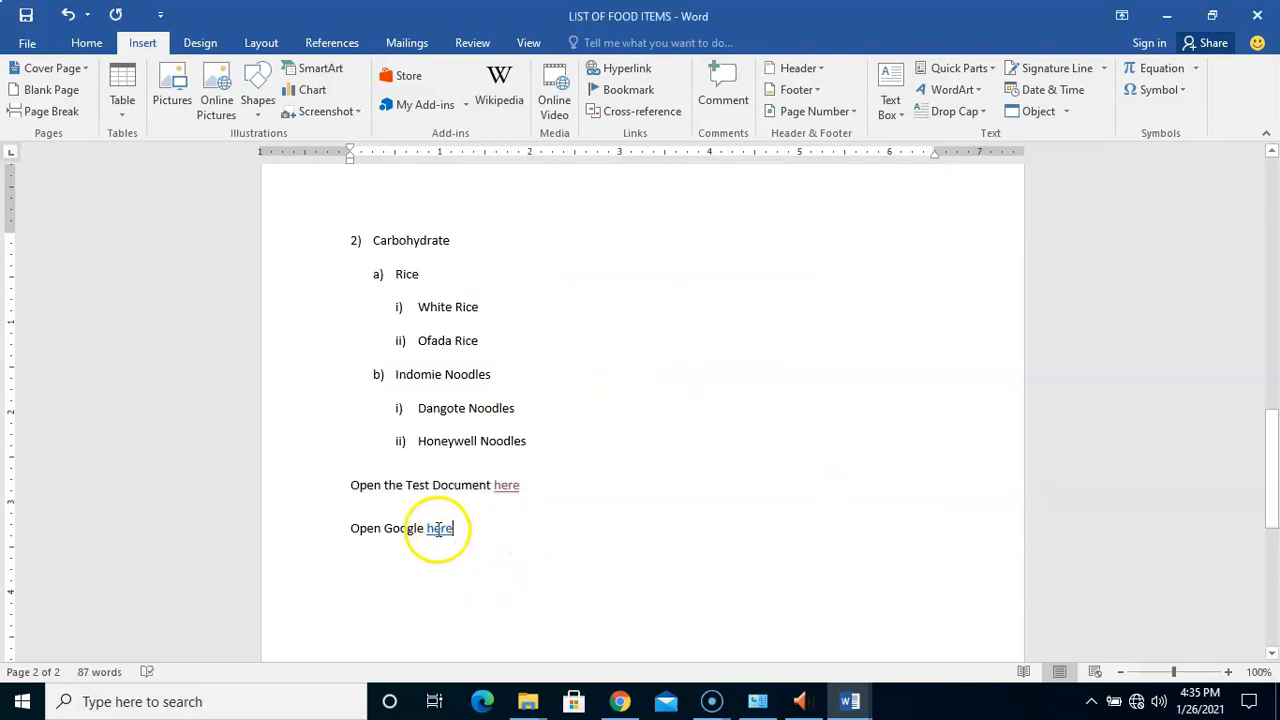
# Follow the Google link, dismiss the 'Unable to open' error, and reselect the link
pyautogui.moveTo(439, 528)
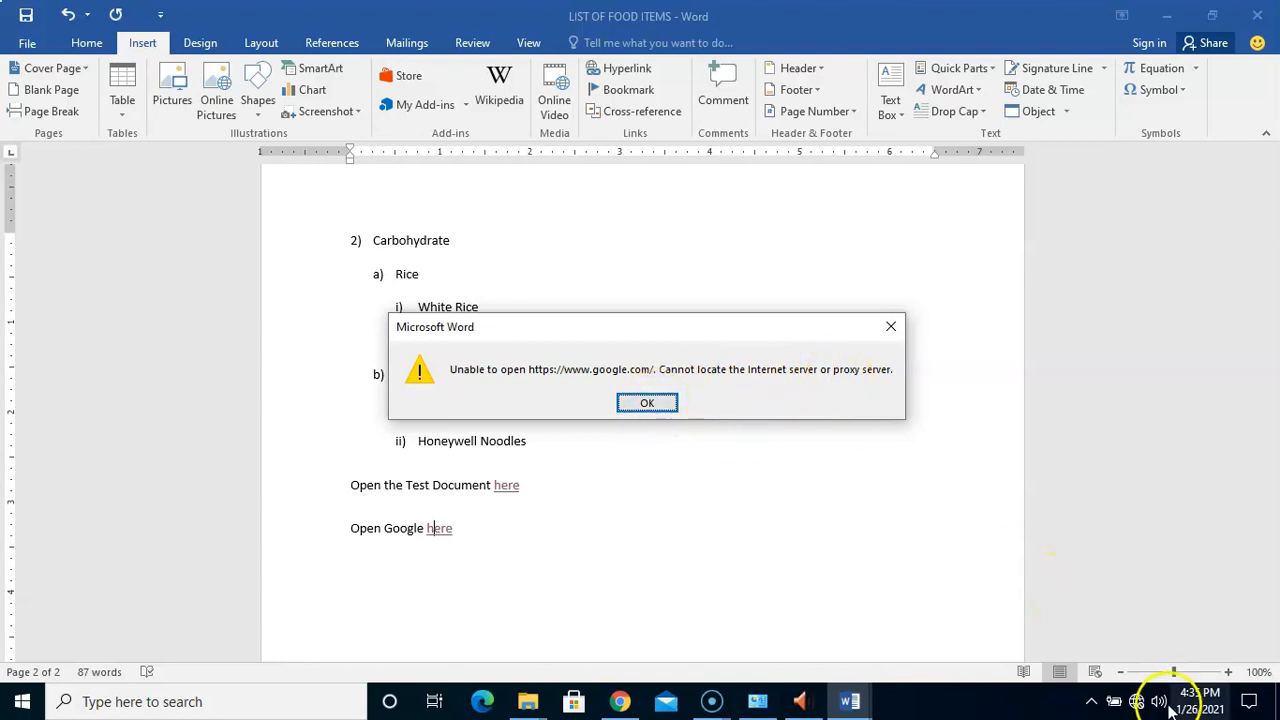
pyautogui.moveTo(1138, 706)
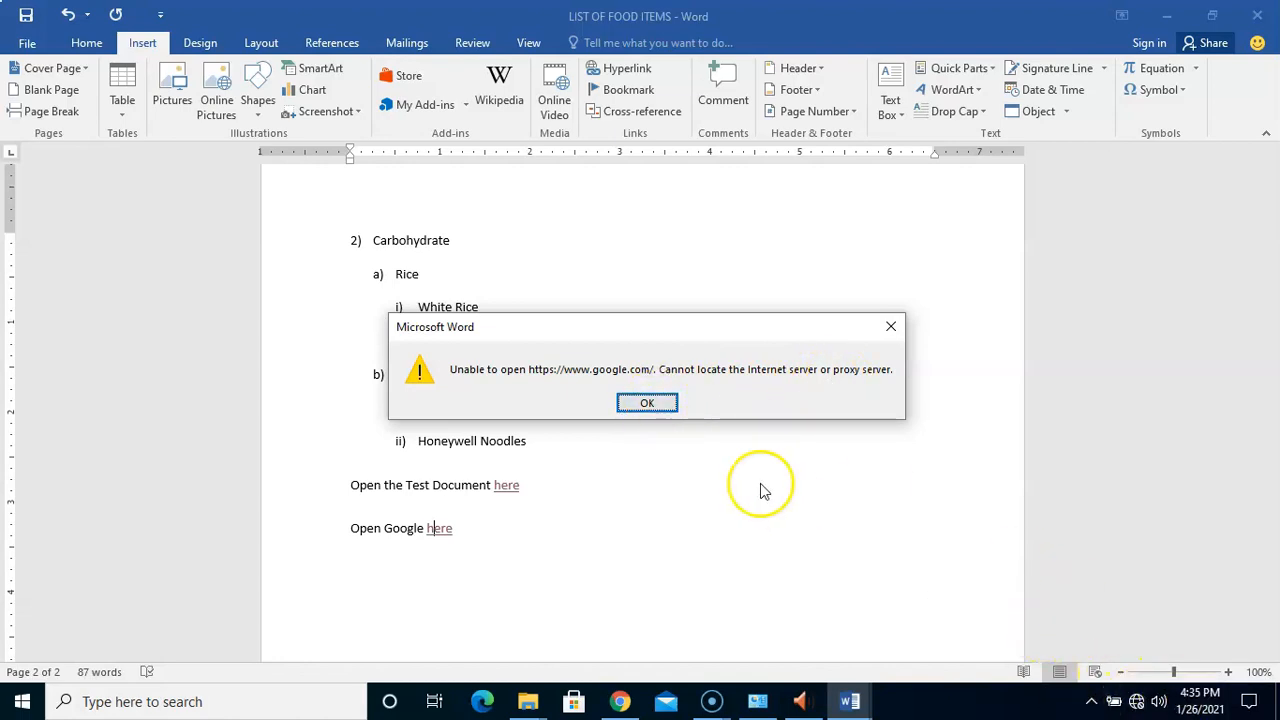
pyautogui.click(647, 405)
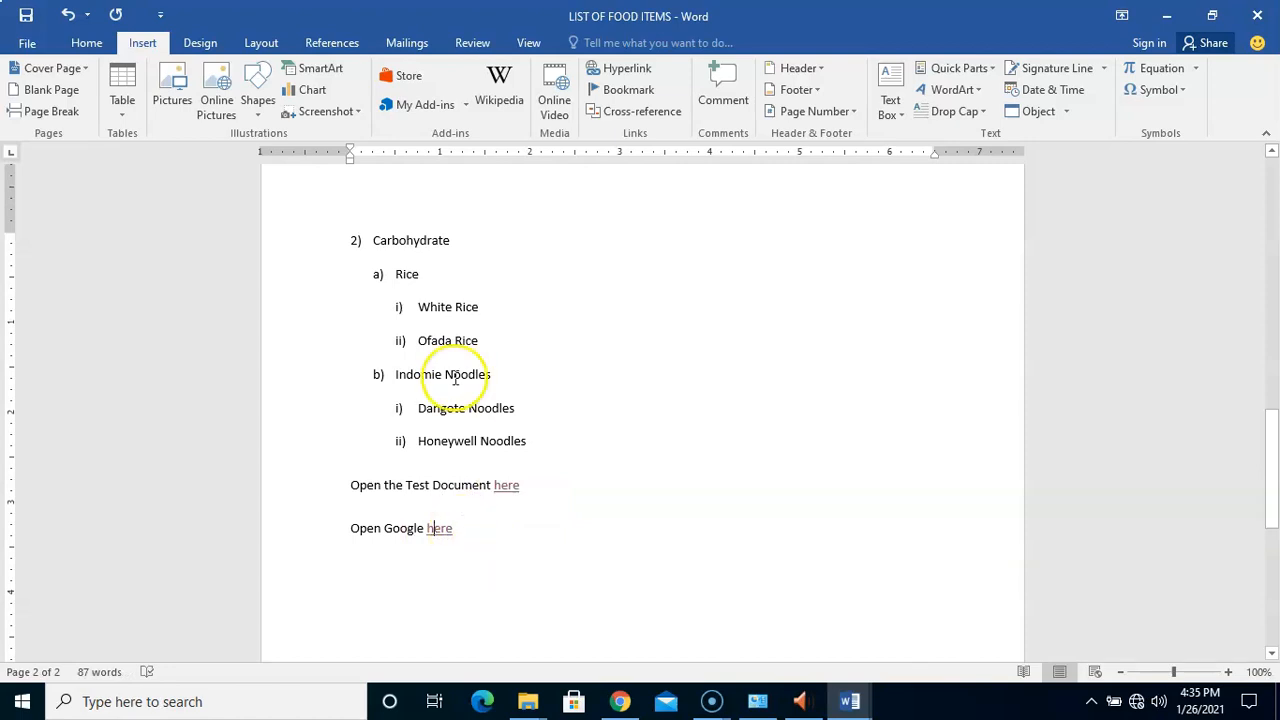
pyautogui.moveTo(431, 528); pyautogui.dragTo(452, 528)
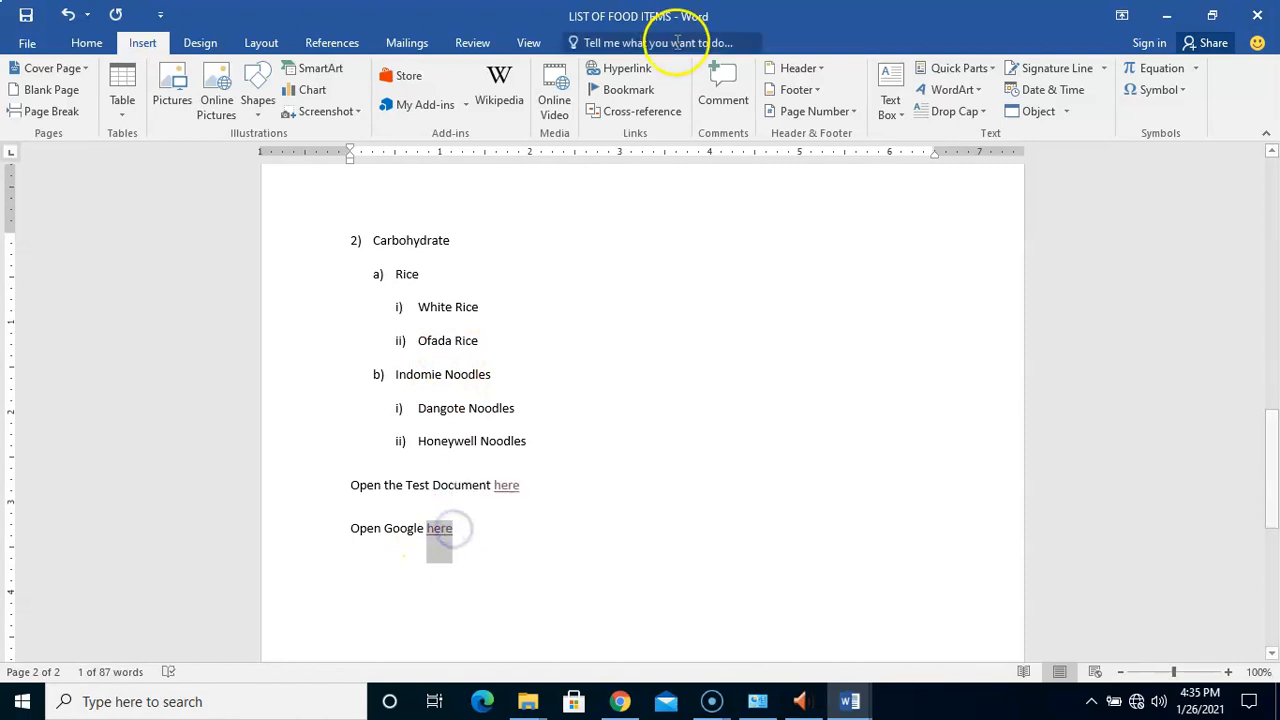
pyautogui.click(627, 69)
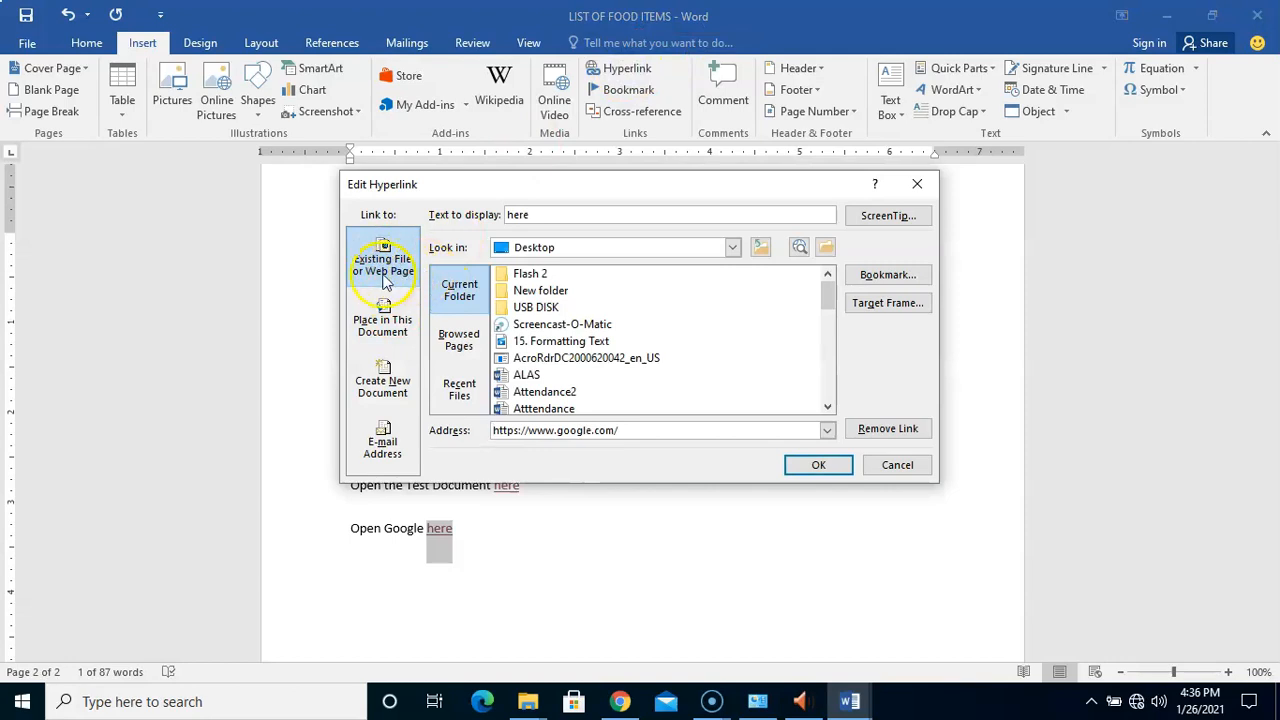
pyautogui.click(459, 345)
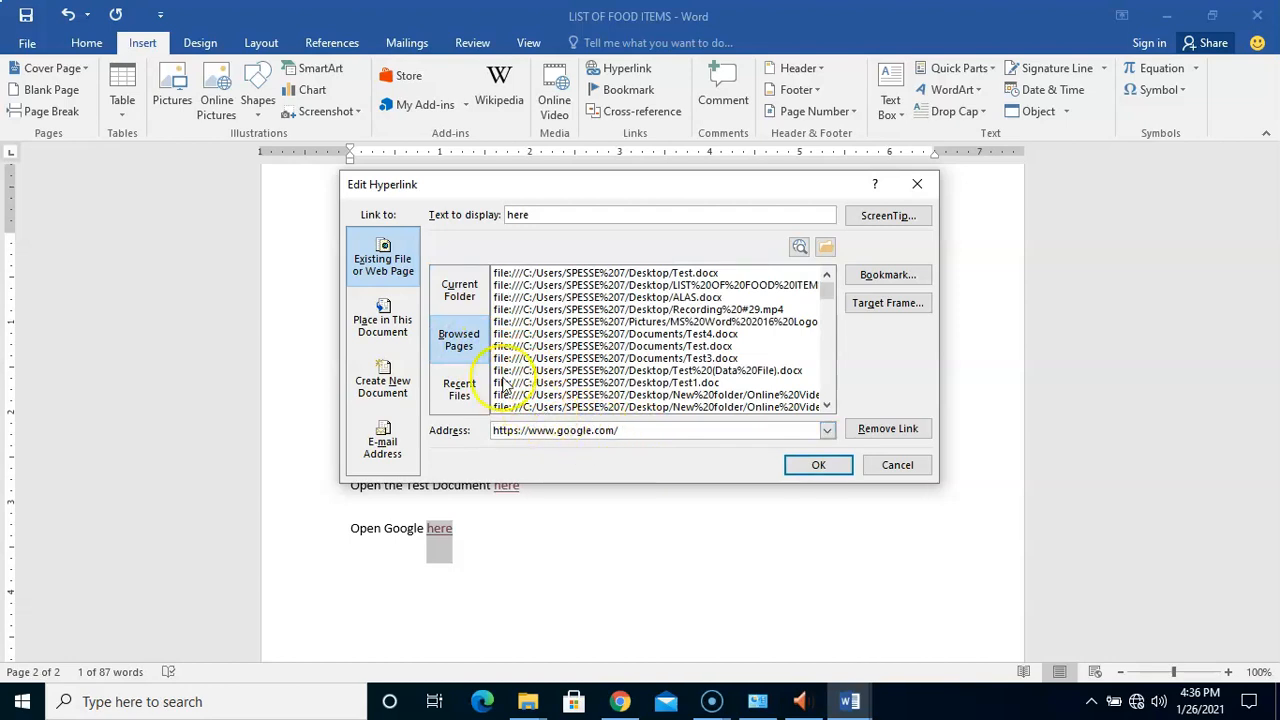
pyautogui.click(463, 298)
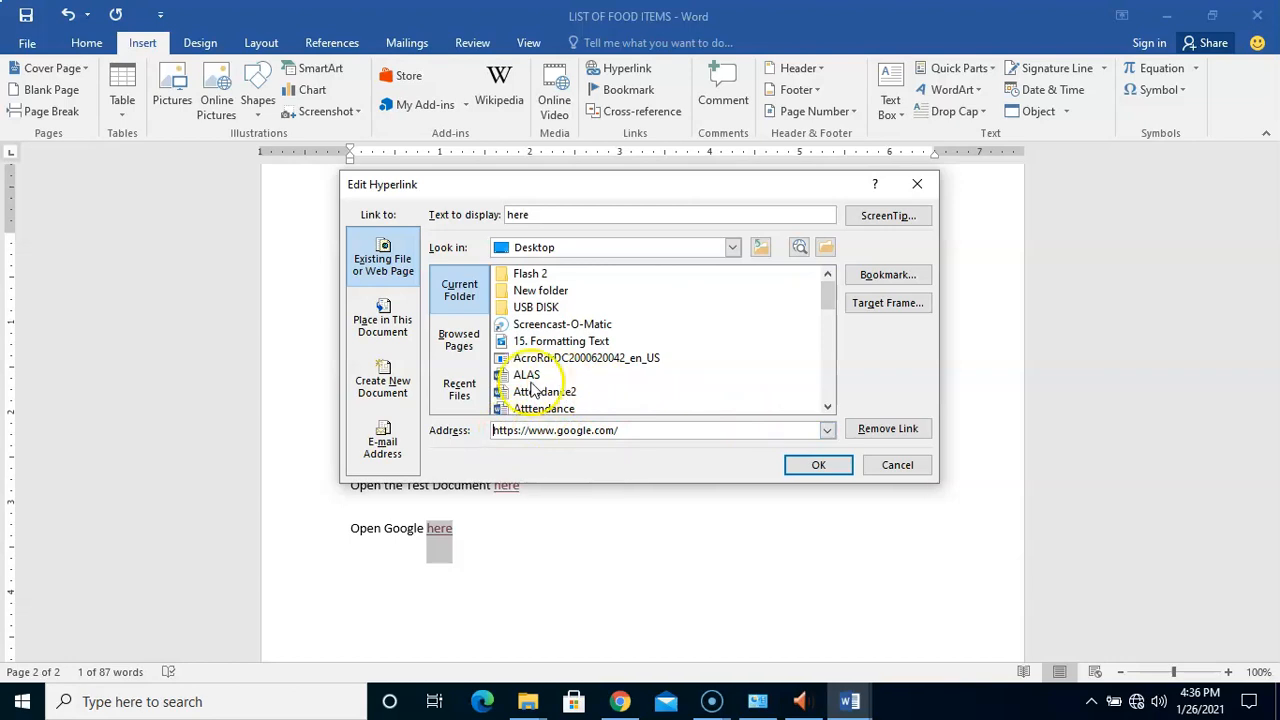
pyautogui.click(897, 466)
pyautogui.click(580, 571)
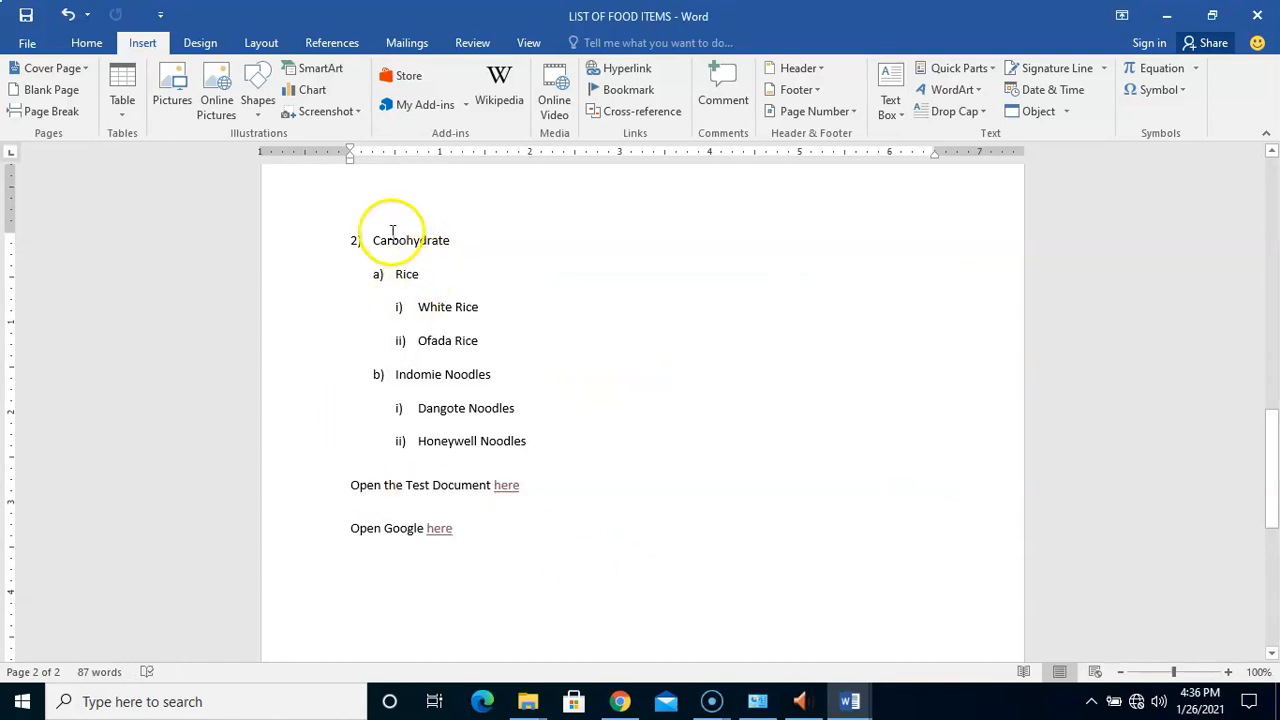
pyautogui.moveTo(371, 245); pyautogui.dragTo(450, 242)
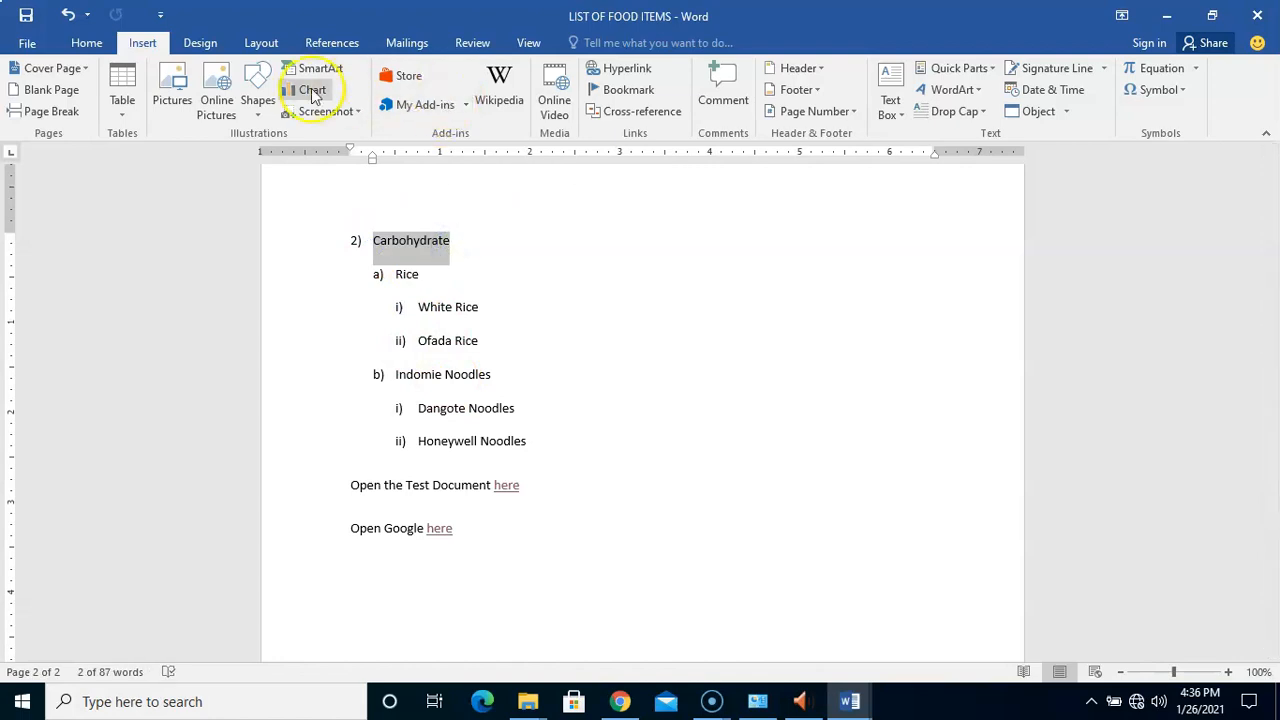
pyautogui.click(625, 70)
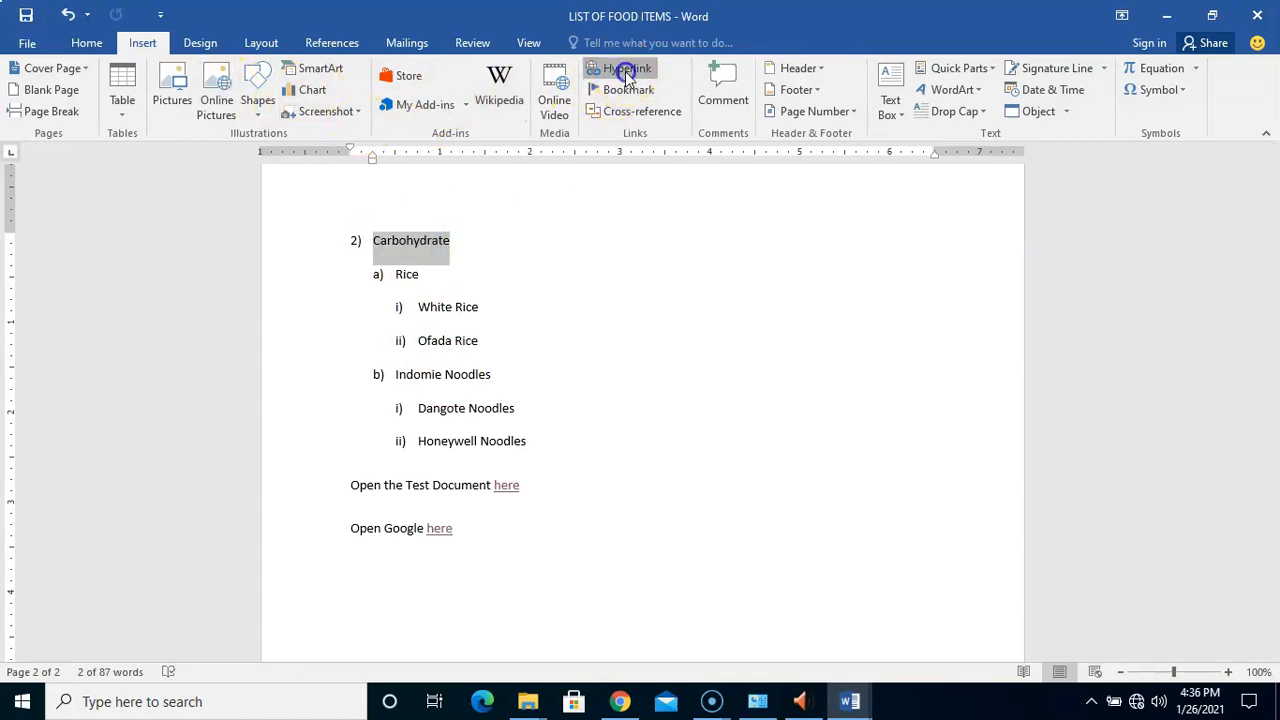
pyautogui.click(456, 398)
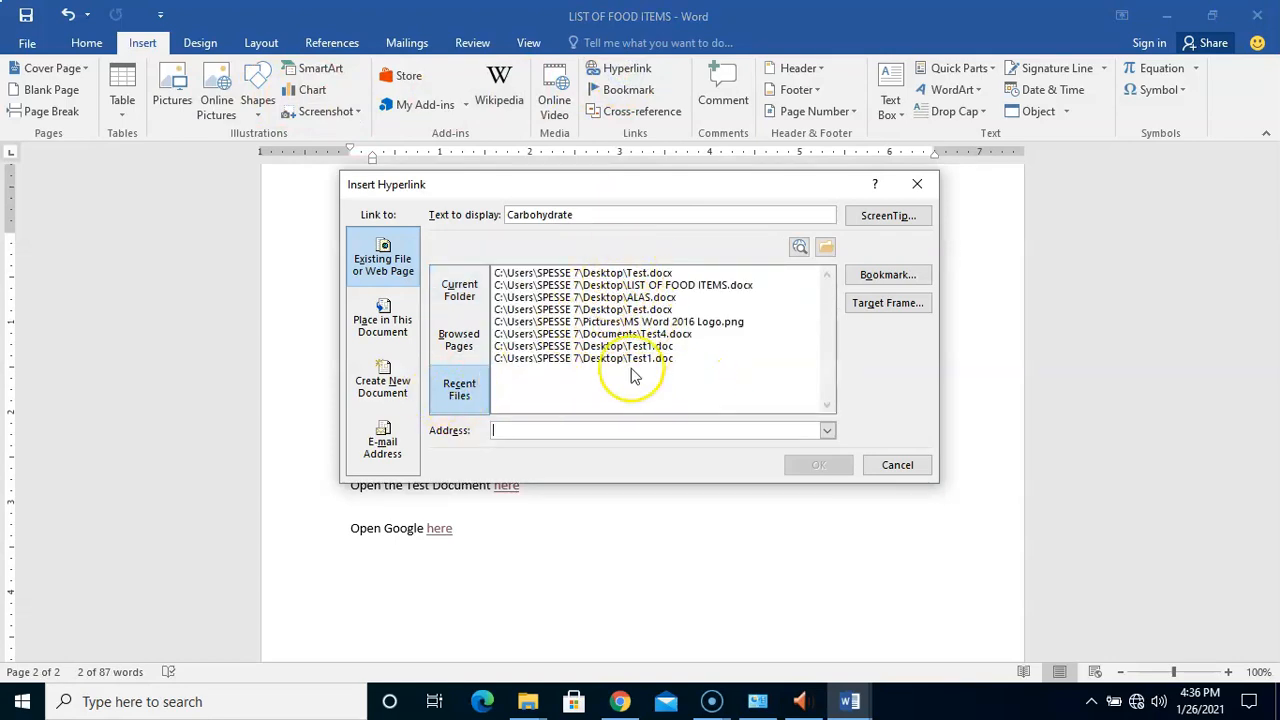
pyautogui.click(458, 340)
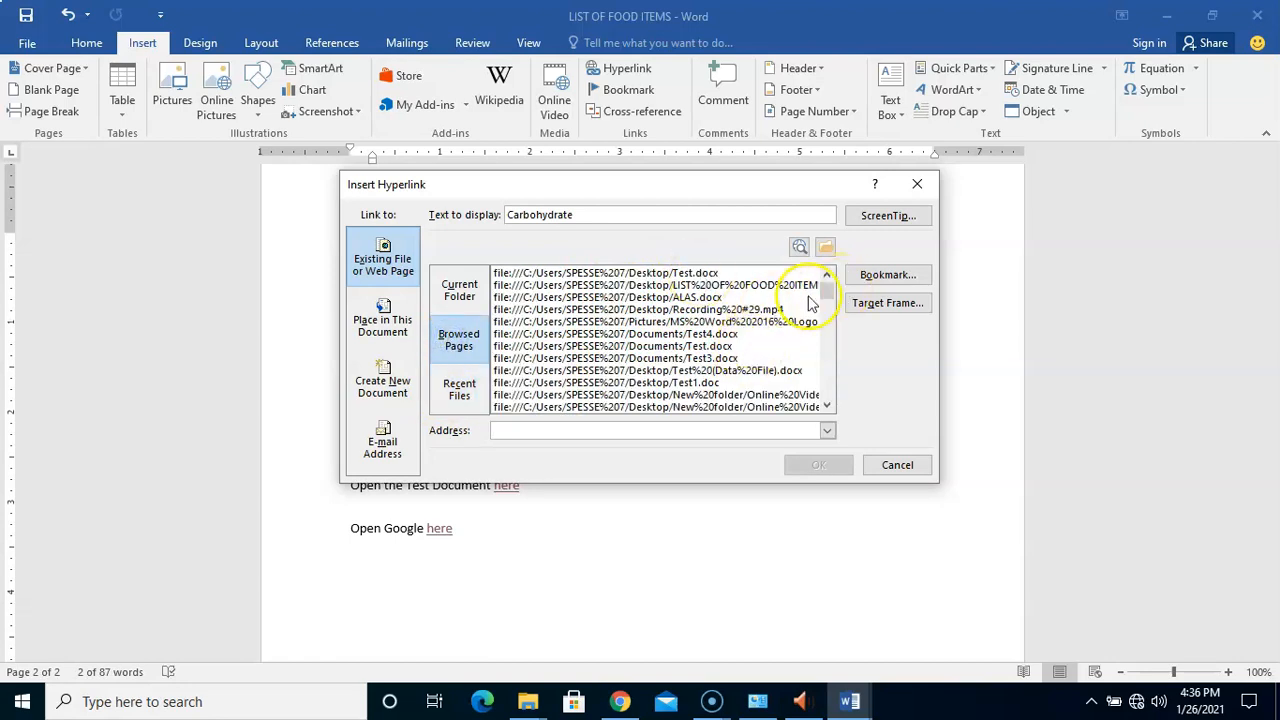
pyautogui.moveTo(825, 290)
pyautogui.mouseDown()
pyautogui.moveTo(822, 396)
pyautogui.moveTo(820, 265)
pyautogui.mouseUp()
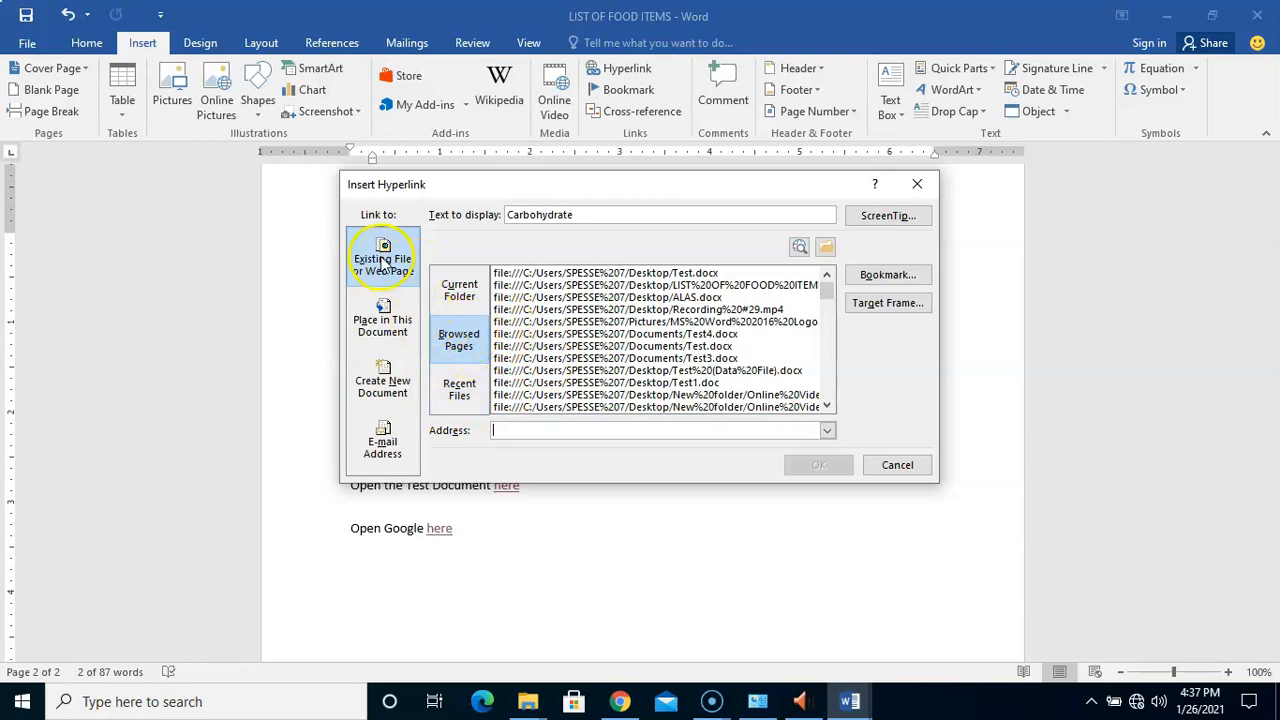
pyautogui.click(582, 430)
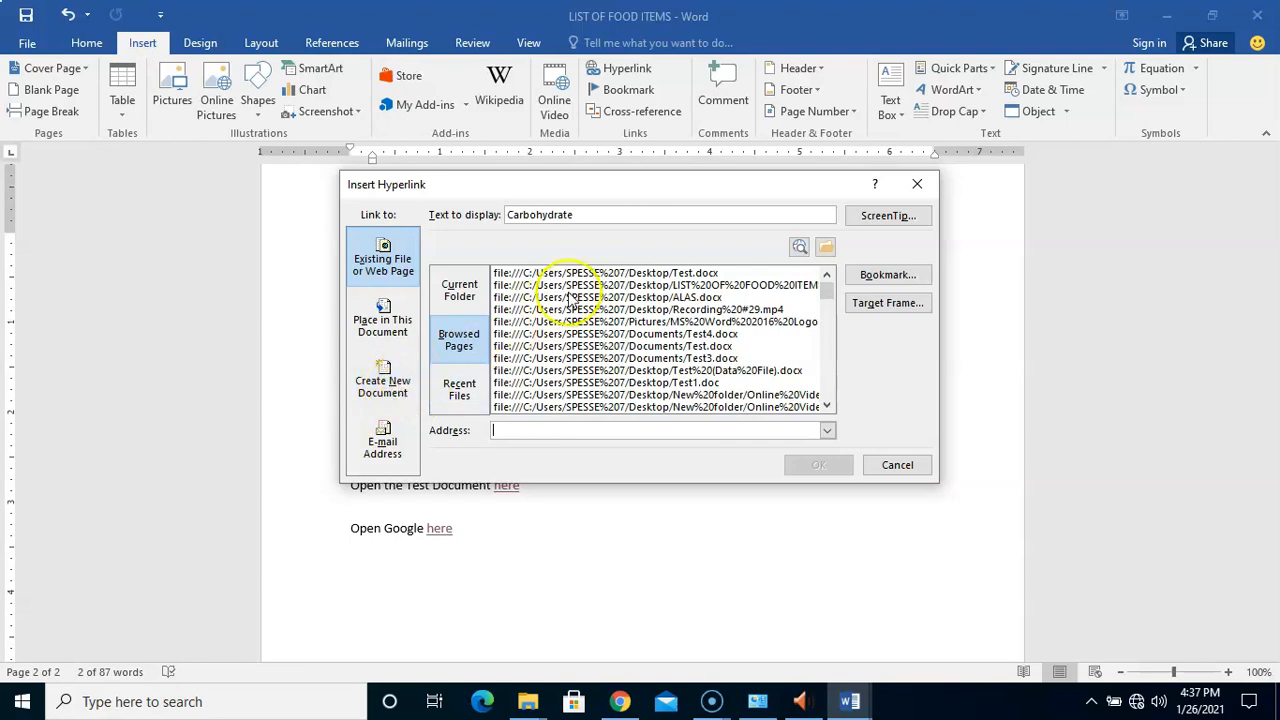
pyautogui.click(876, 465)
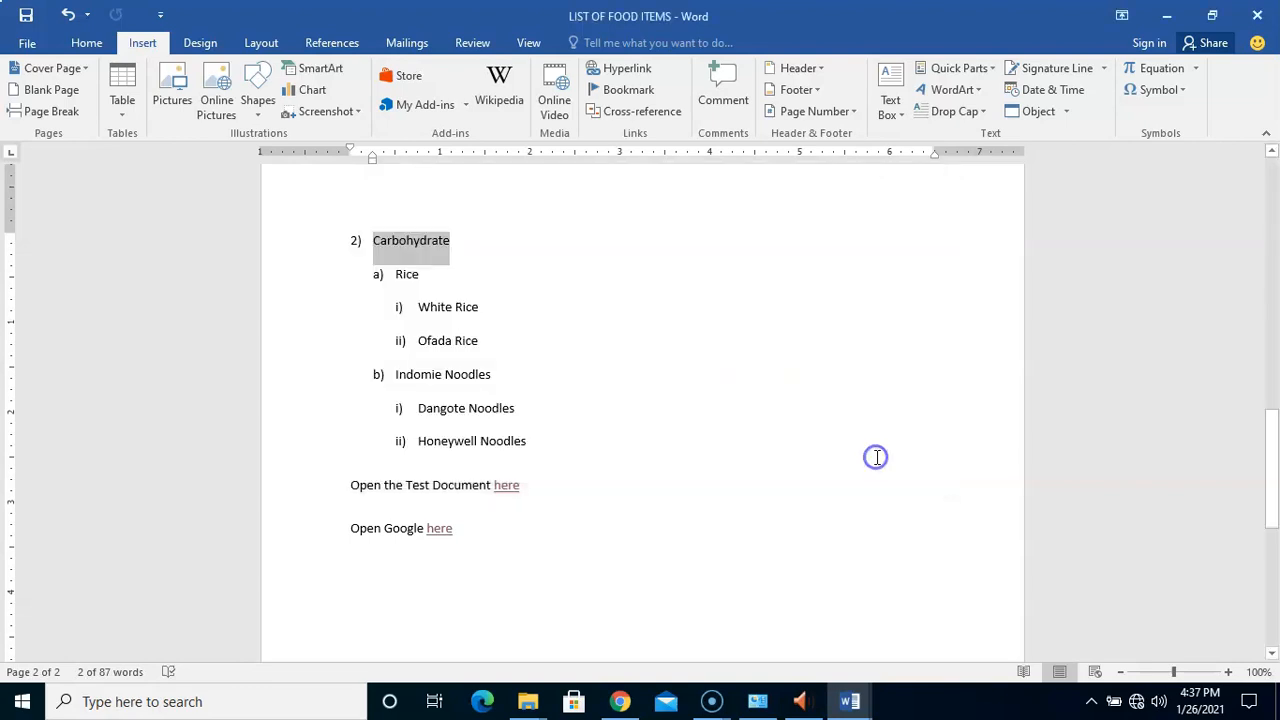
pyautogui.click(500, 322)
pyautogui.moveTo(371, 240); pyautogui.dragTo(451, 241)
# Link Carbohydrate to a new document via Create New Document, naming it Tester
pyautogui.click(632, 72)
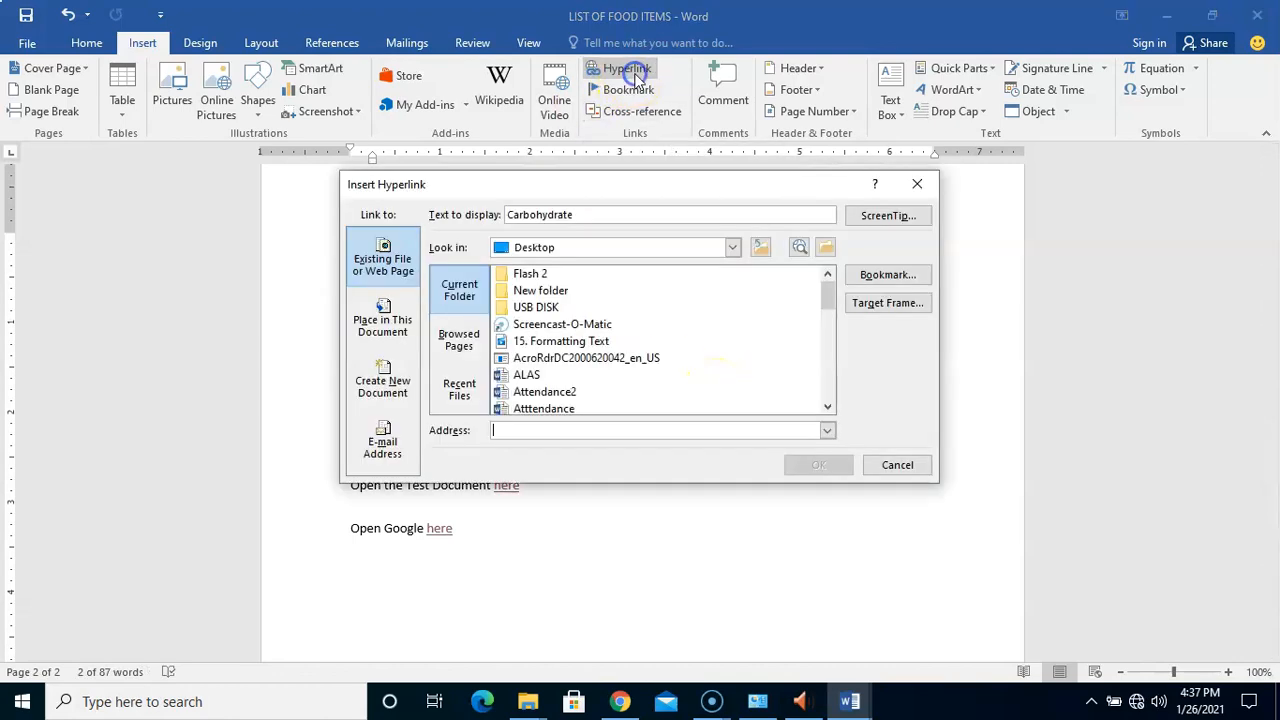
pyautogui.click(390, 393)
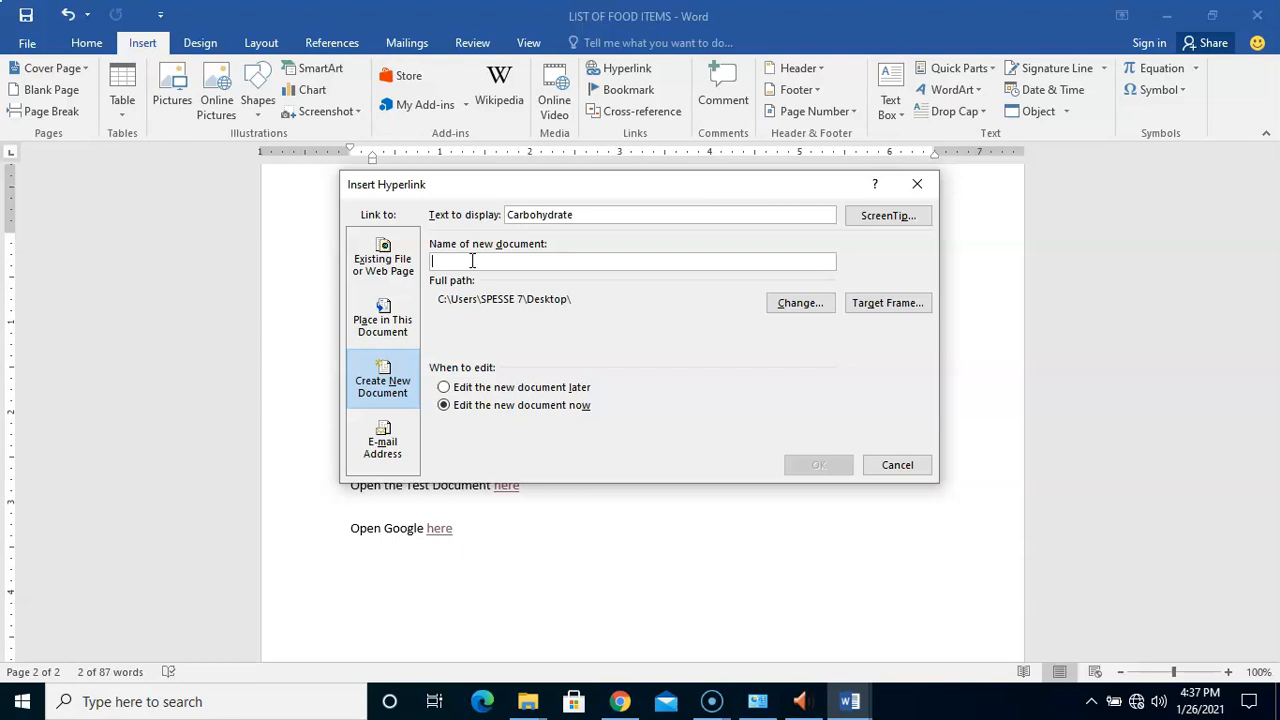
pyautogui.write('Tester')
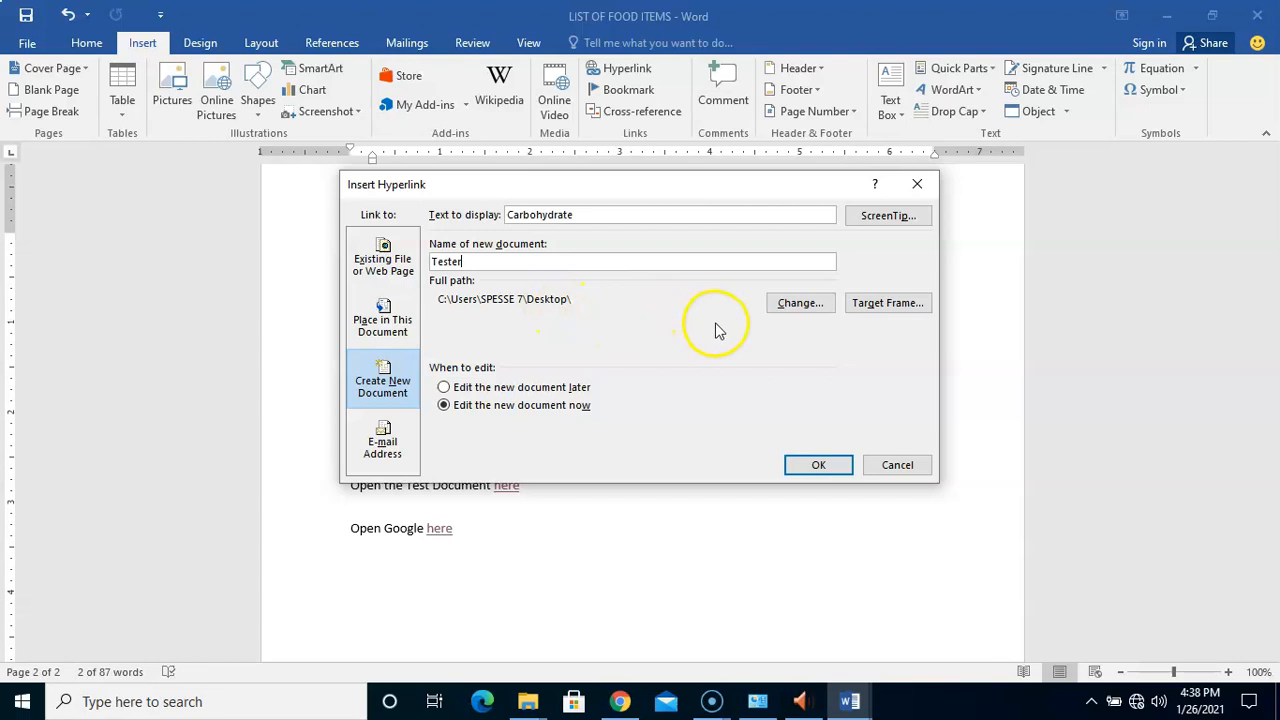
pyautogui.click(795, 310)
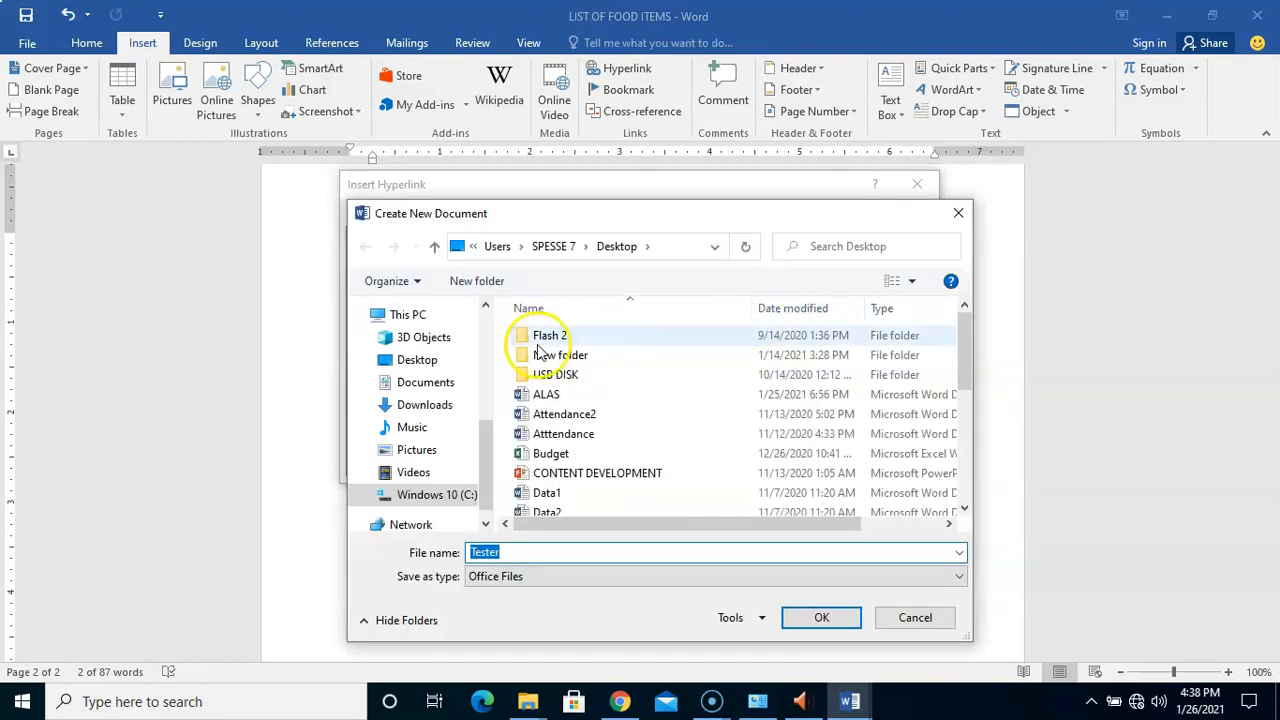
pyautogui.click(427, 390)
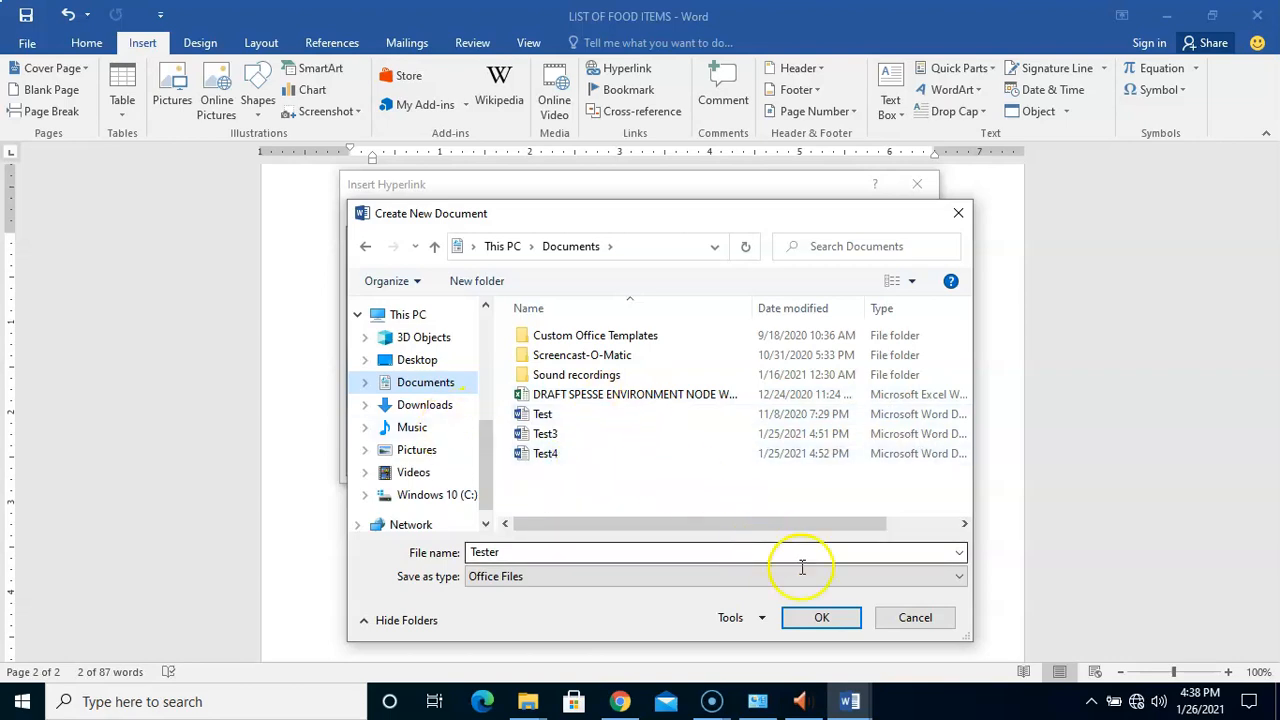
pyautogui.click(890, 620)
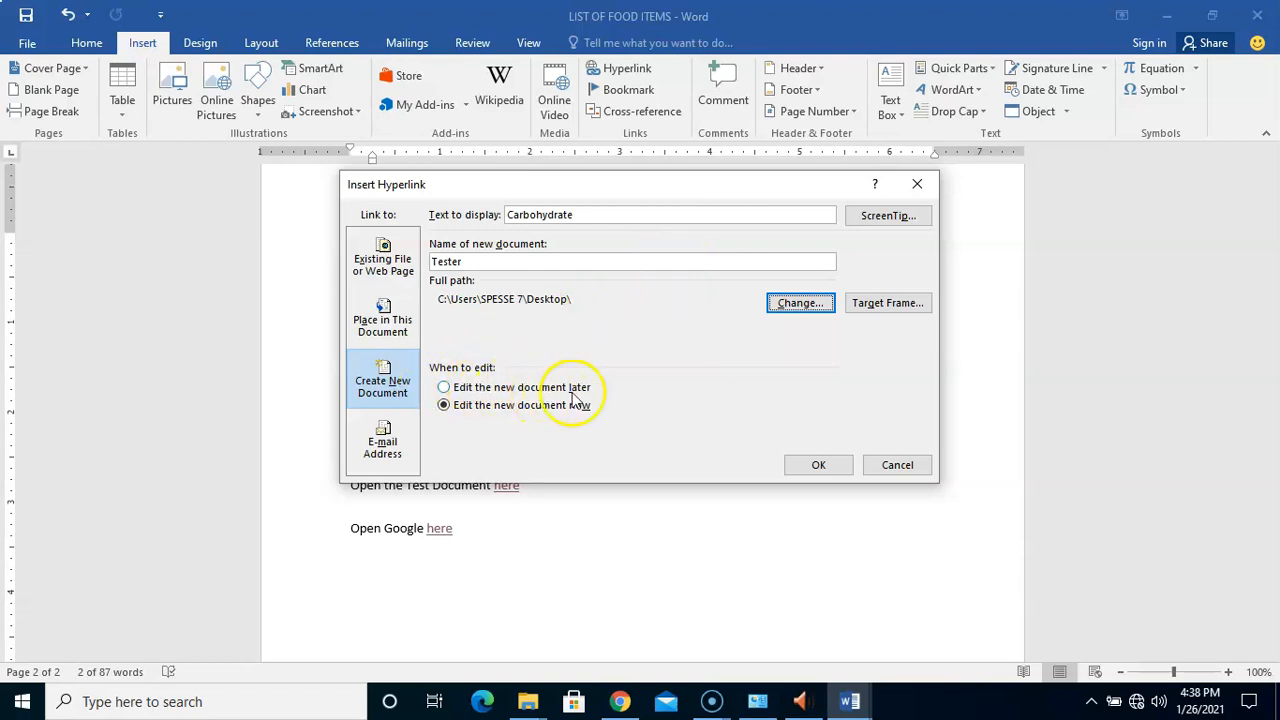
# Keep 'Edit the new document now' selected and confirm, creating the Tester document
pyautogui.click(515, 410)
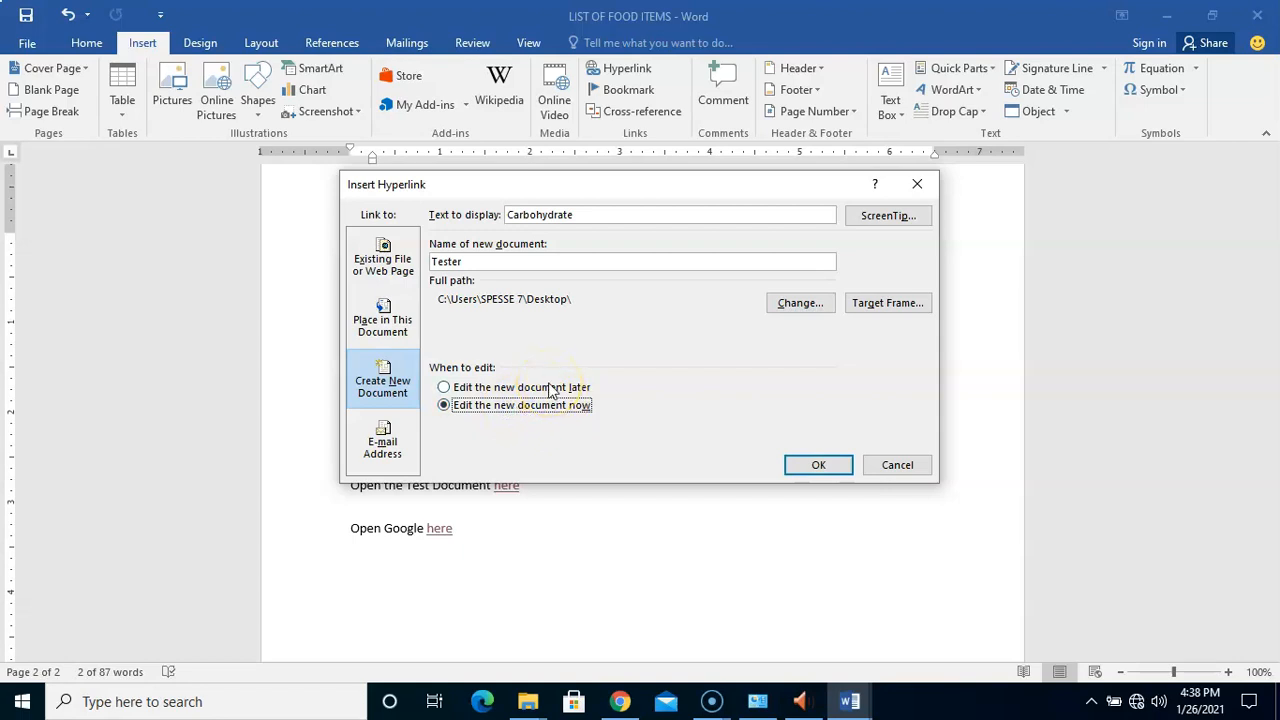
pyautogui.click(550, 389)
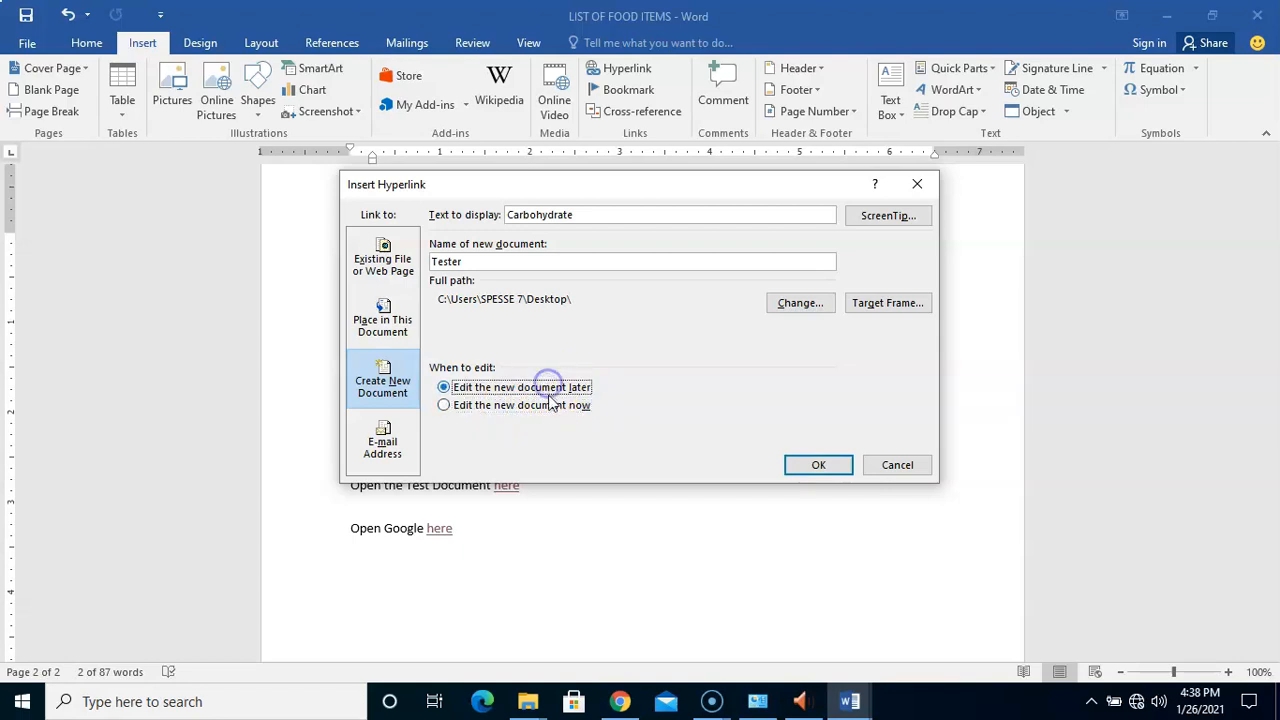
pyautogui.click(554, 407)
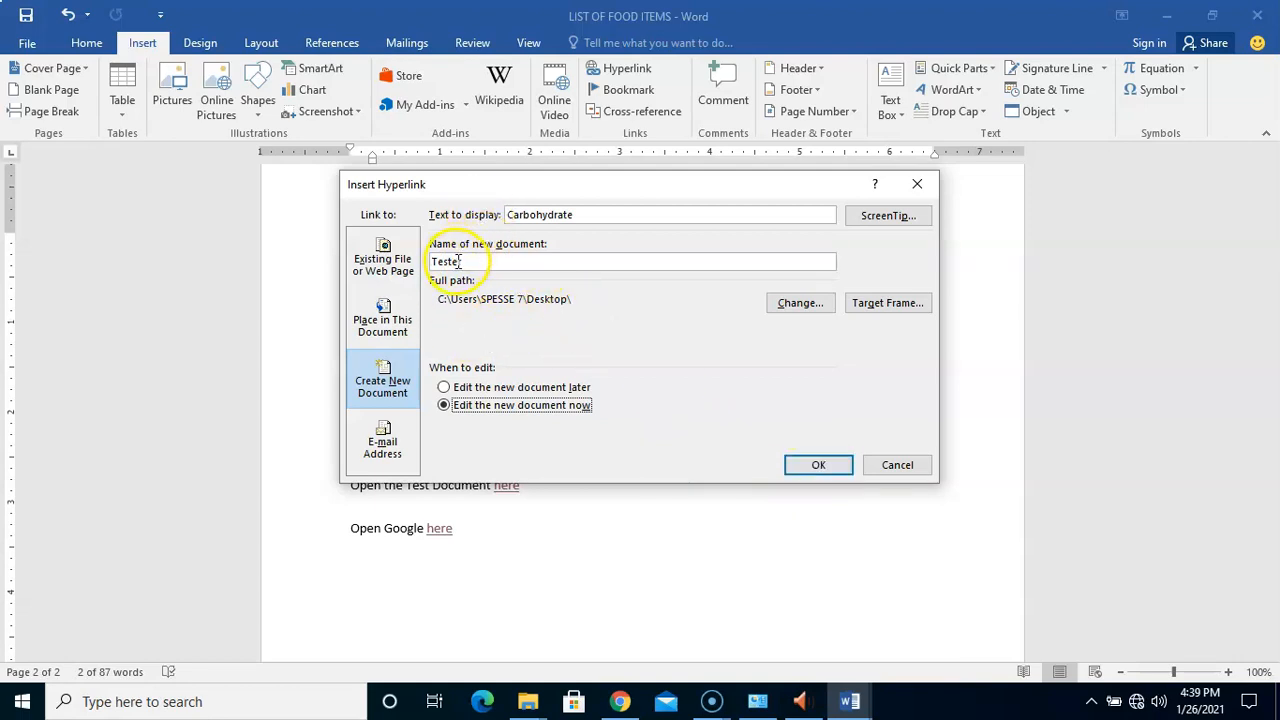
pyautogui.click(818, 466)
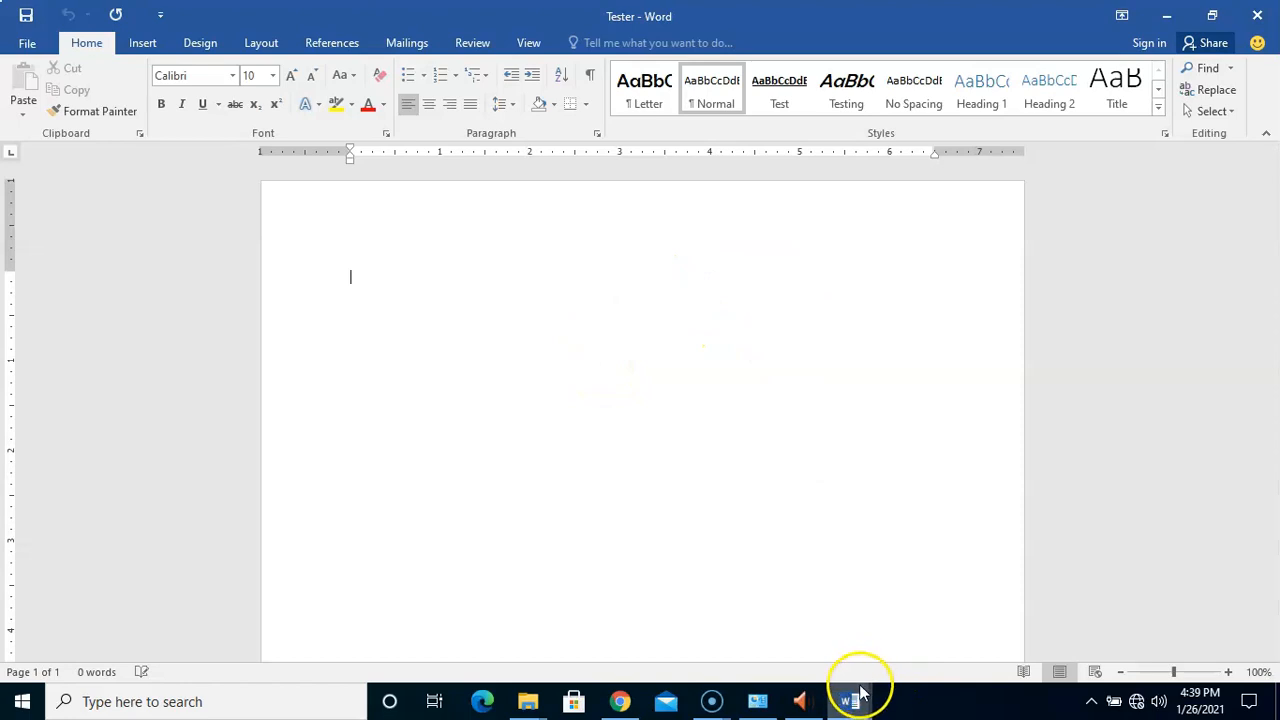
# Close Tester and follow the Carbohydrate link to reopen it
pyautogui.moveTo(849, 708)
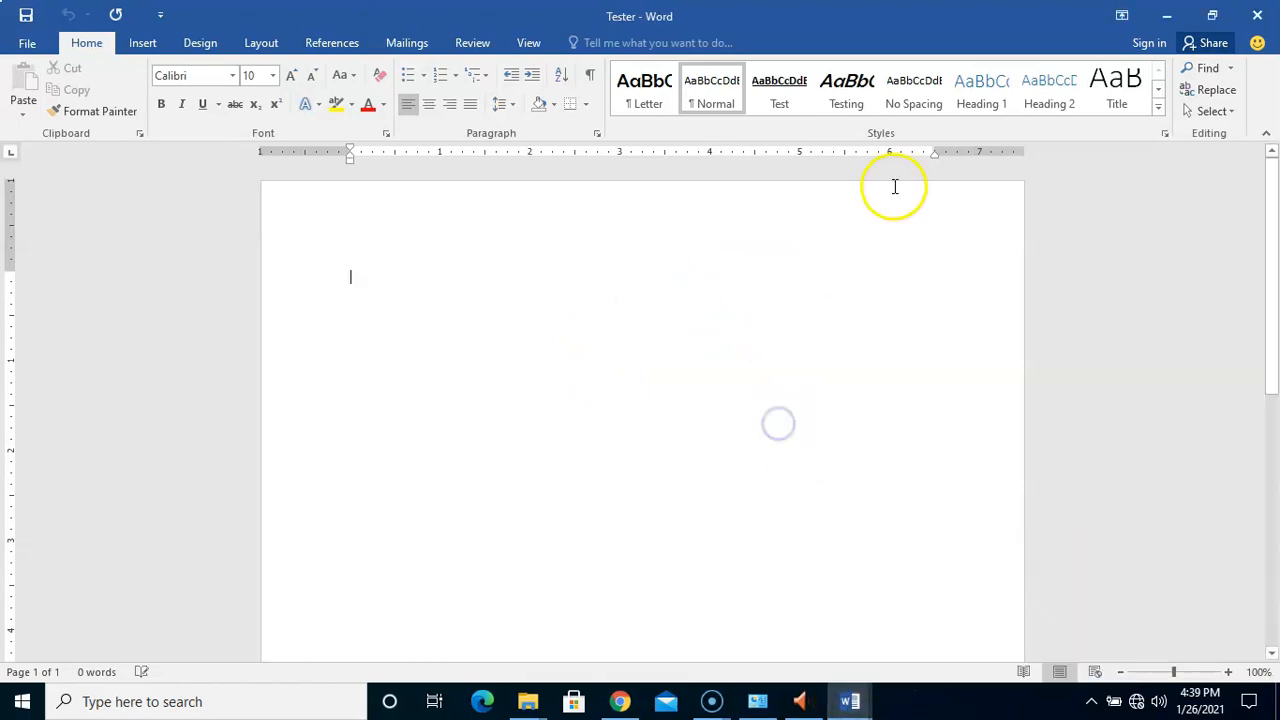
pyautogui.click(1257, 17)
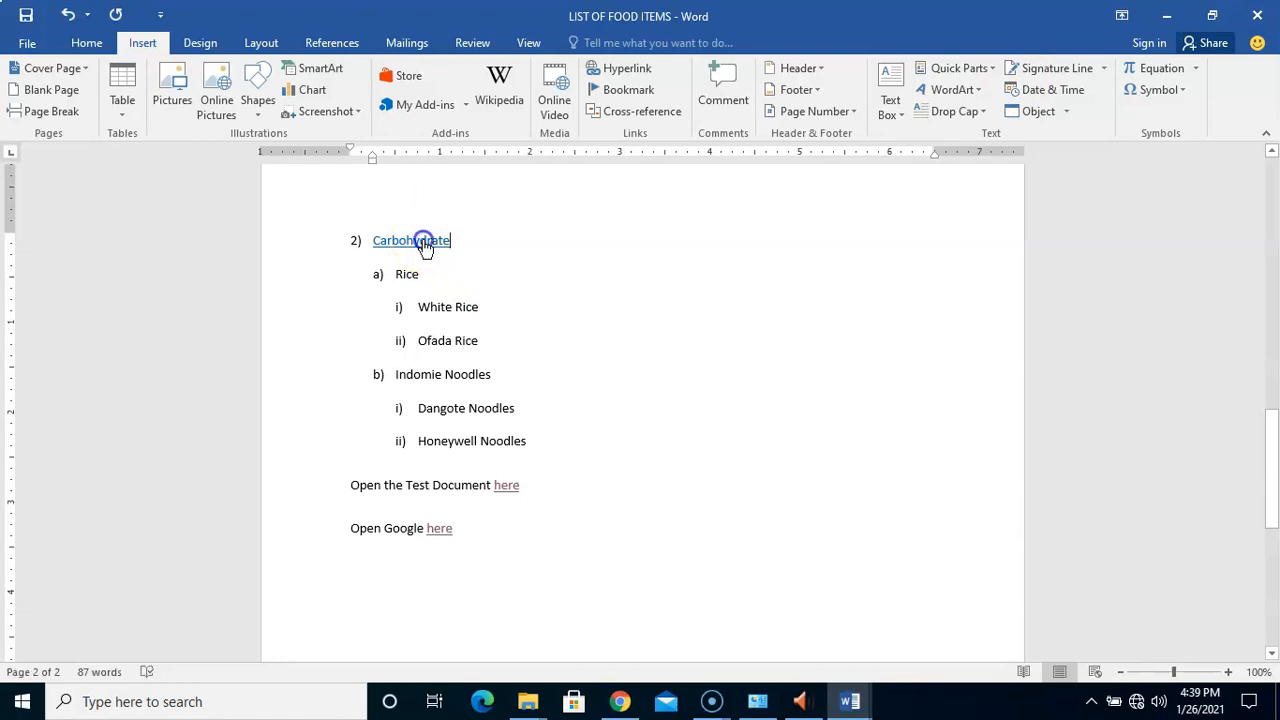
pyautogui.keyDown('ctrl'); pyautogui.click(424, 244); pyautogui.keyUp('ctrl')
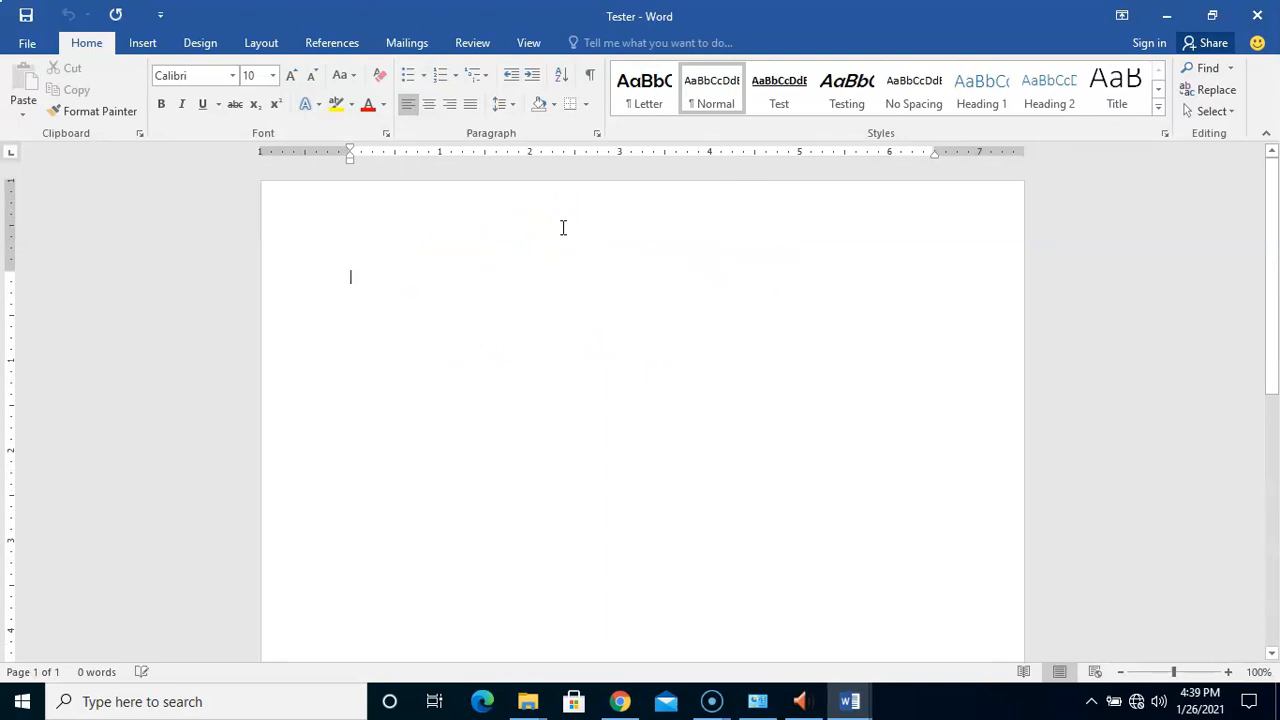
# Close Tester and relink Carbohydrate to a new document Tester2, to be edited later
pyautogui.click(1257, 16)
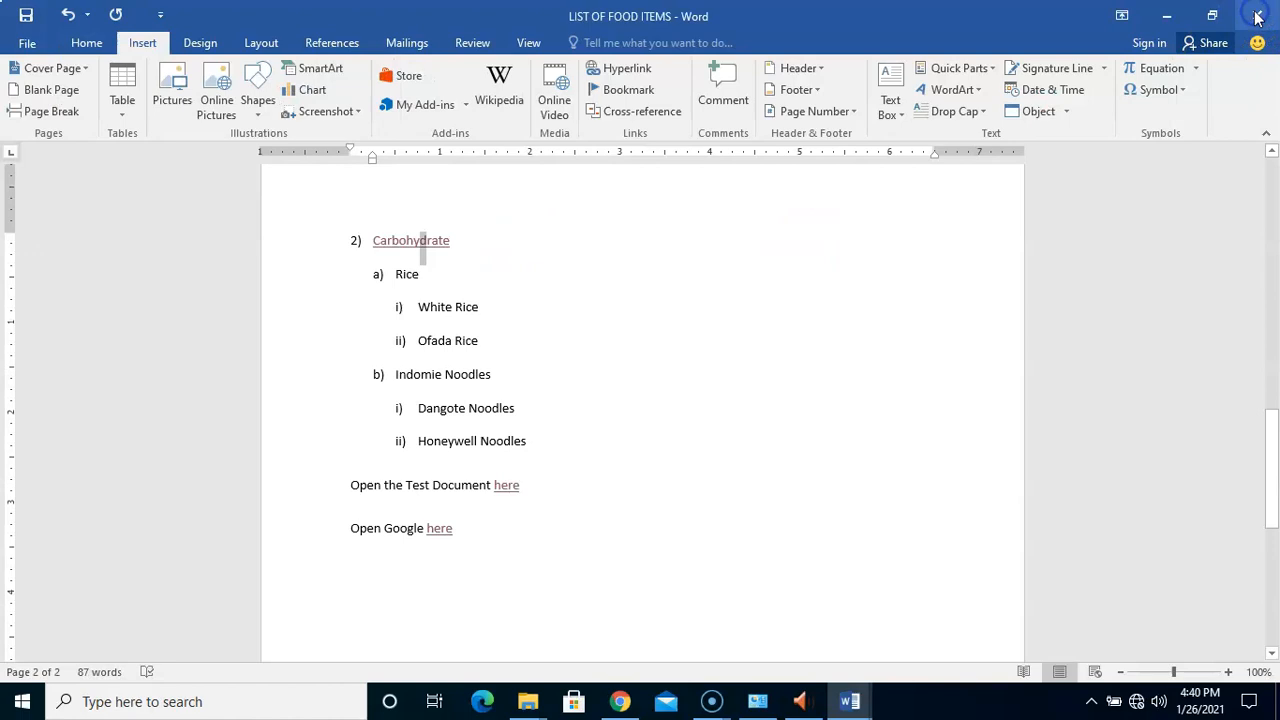
pyautogui.moveTo(370, 243); pyautogui.dragTo(447, 240)
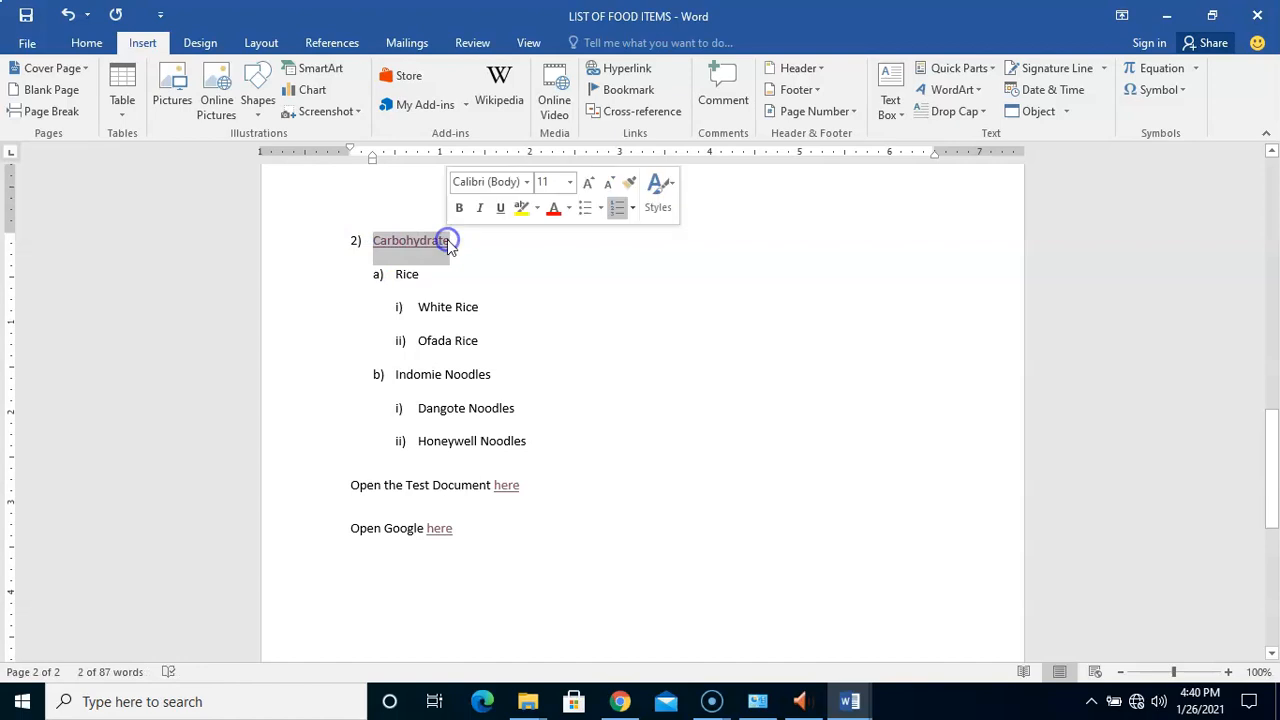
pyautogui.click(622, 72)
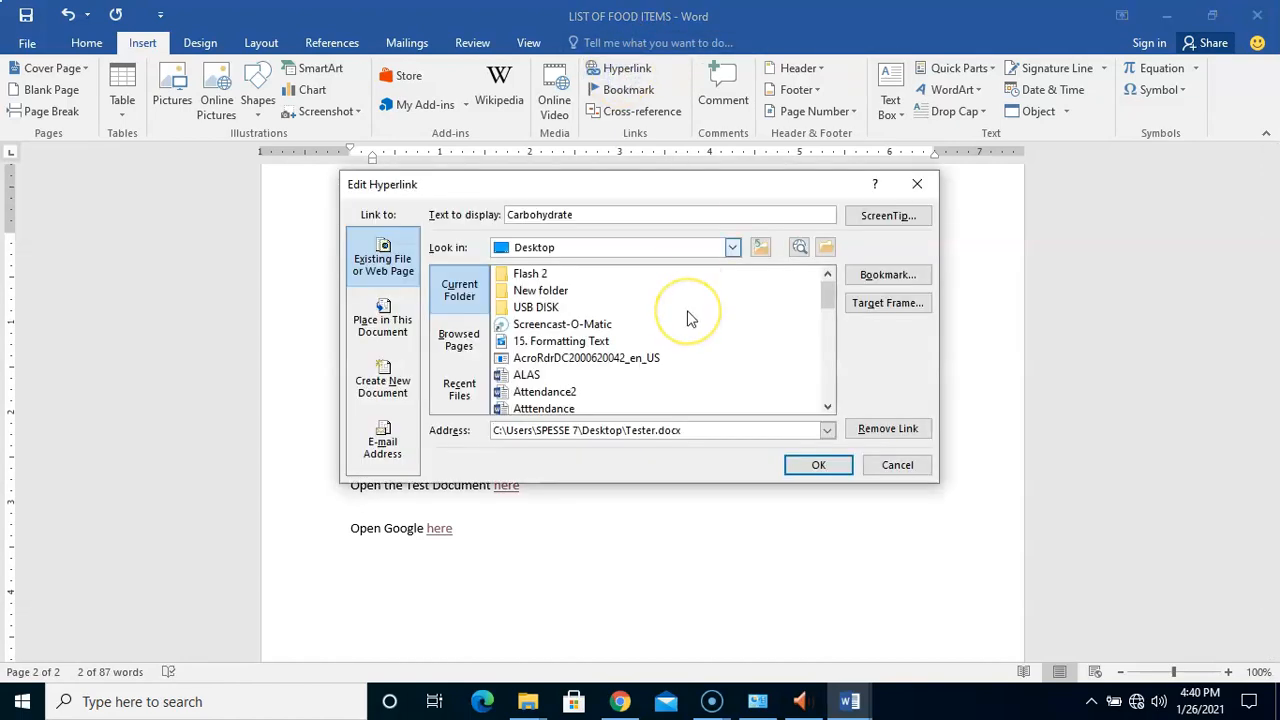
pyautogui.click(382, 385)
pyautogui.click(608, 301)
pyautogui.click(584, 265)
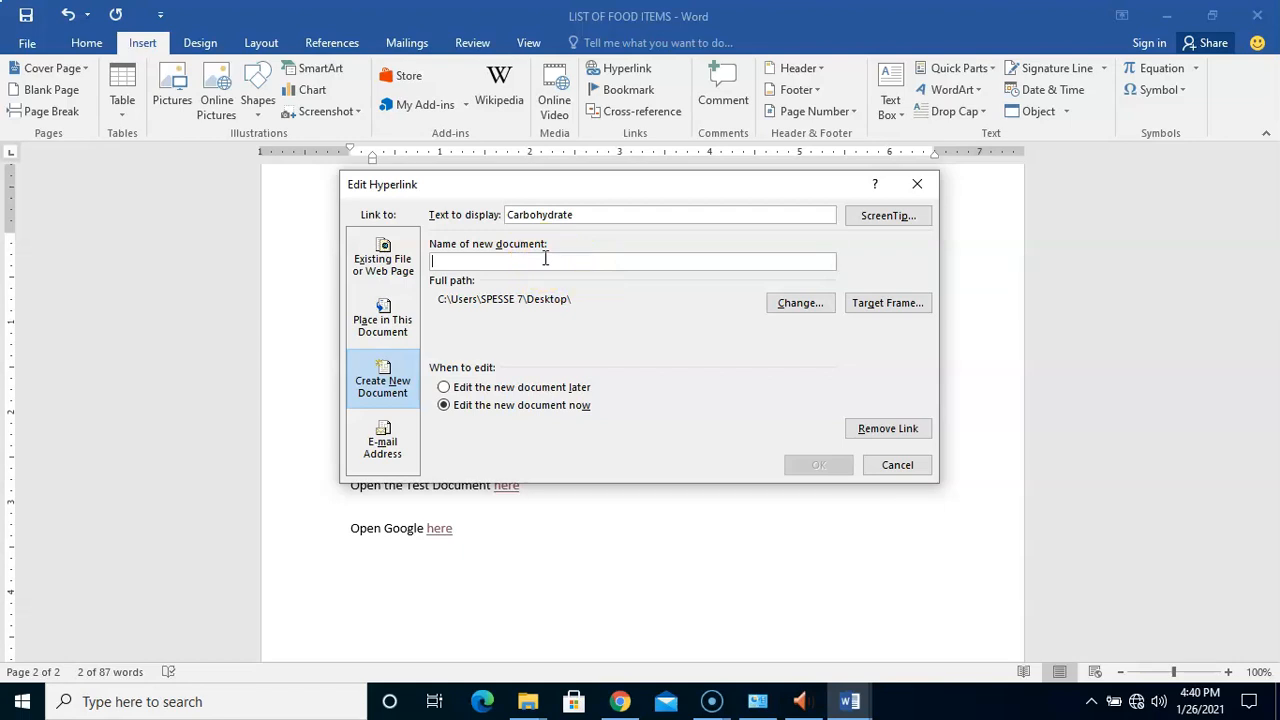
pyautogui.write('Tester')
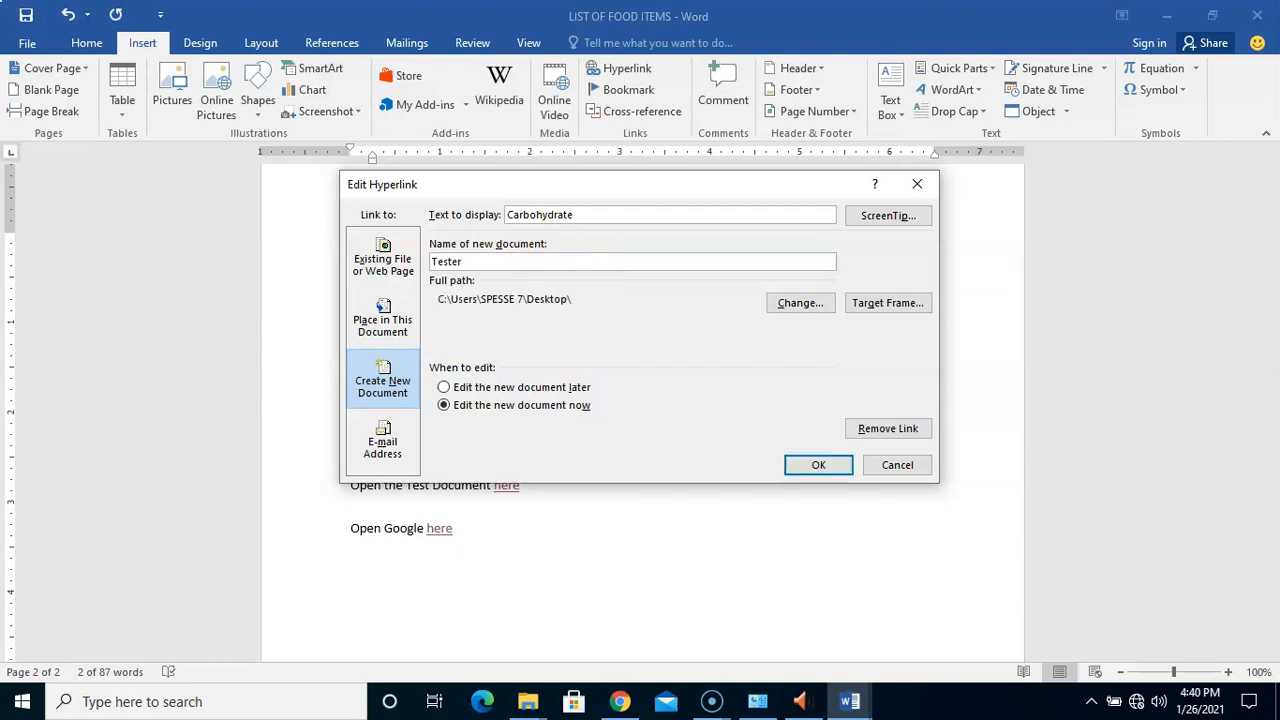
pyautogui.click(519, 389)
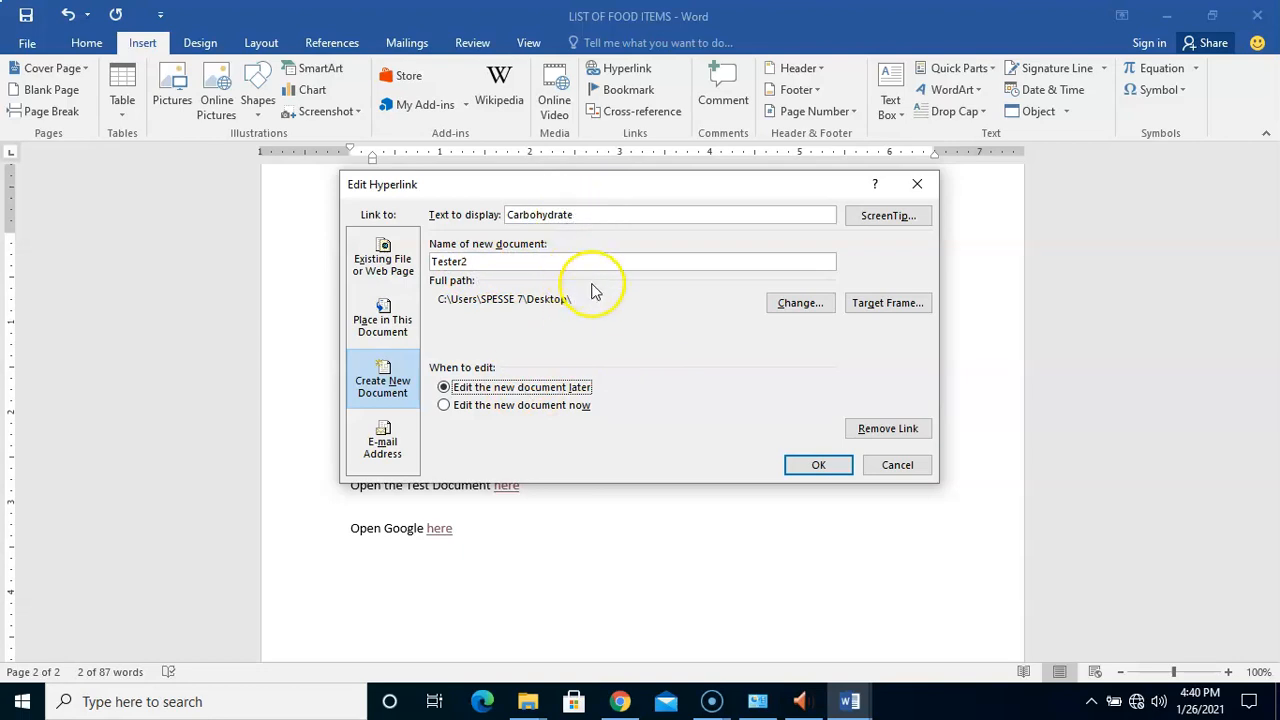
pyautogui.click(815, 466)
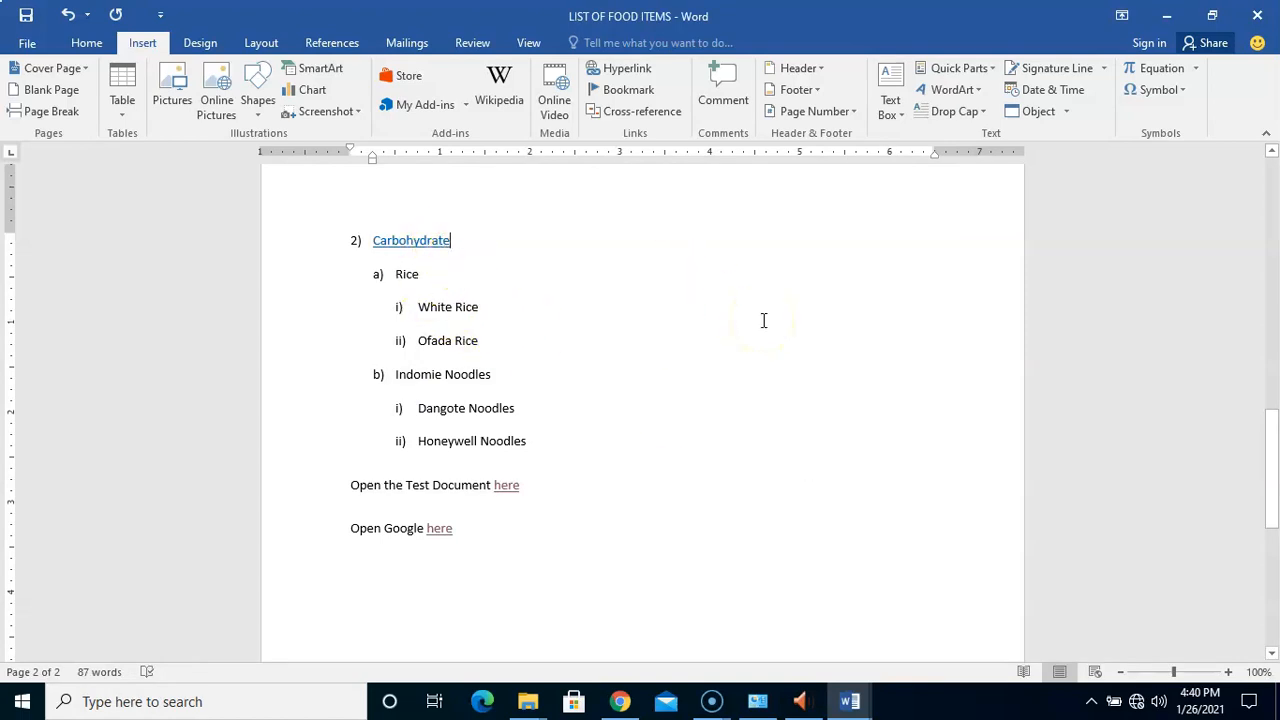
# Confirm the Carbohydrate link opens the blank Tester2 document, then close Tester2
pyautogui.keyDown('ctrl'); pyautogui.click(401, 242); pyautogui.keyUp('ctrl')
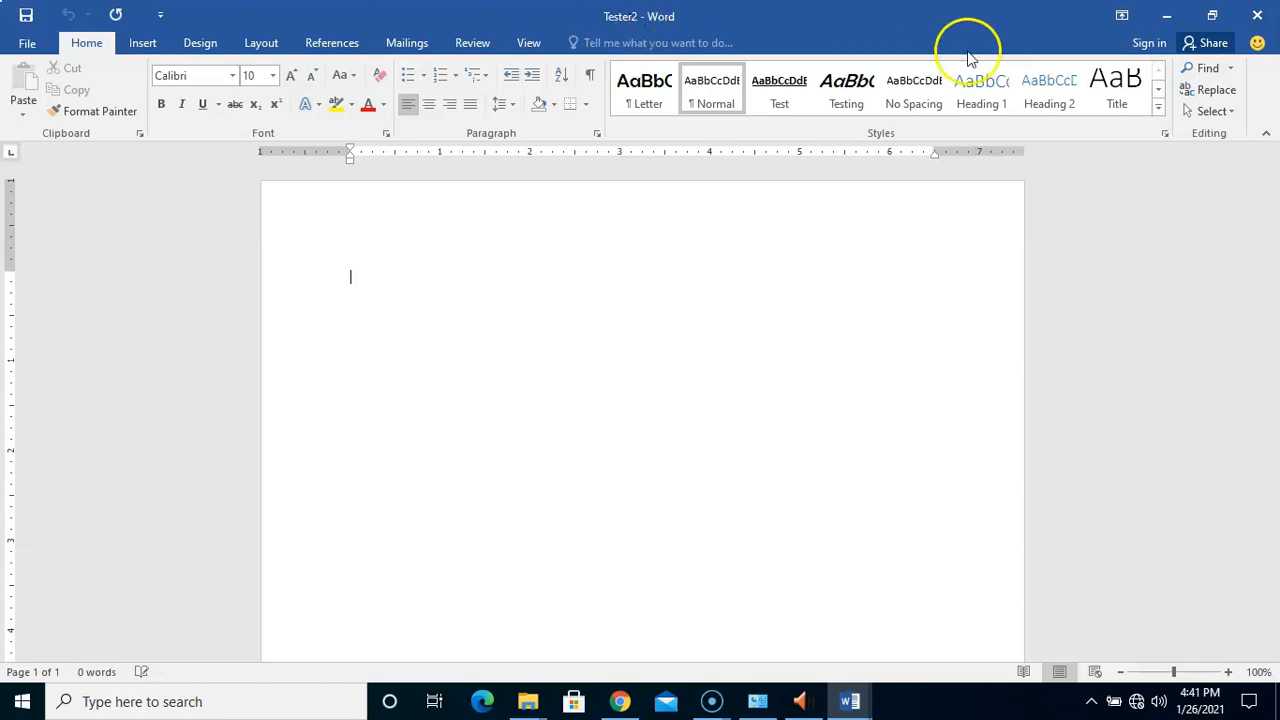
pyautogui.click(1260, 14)
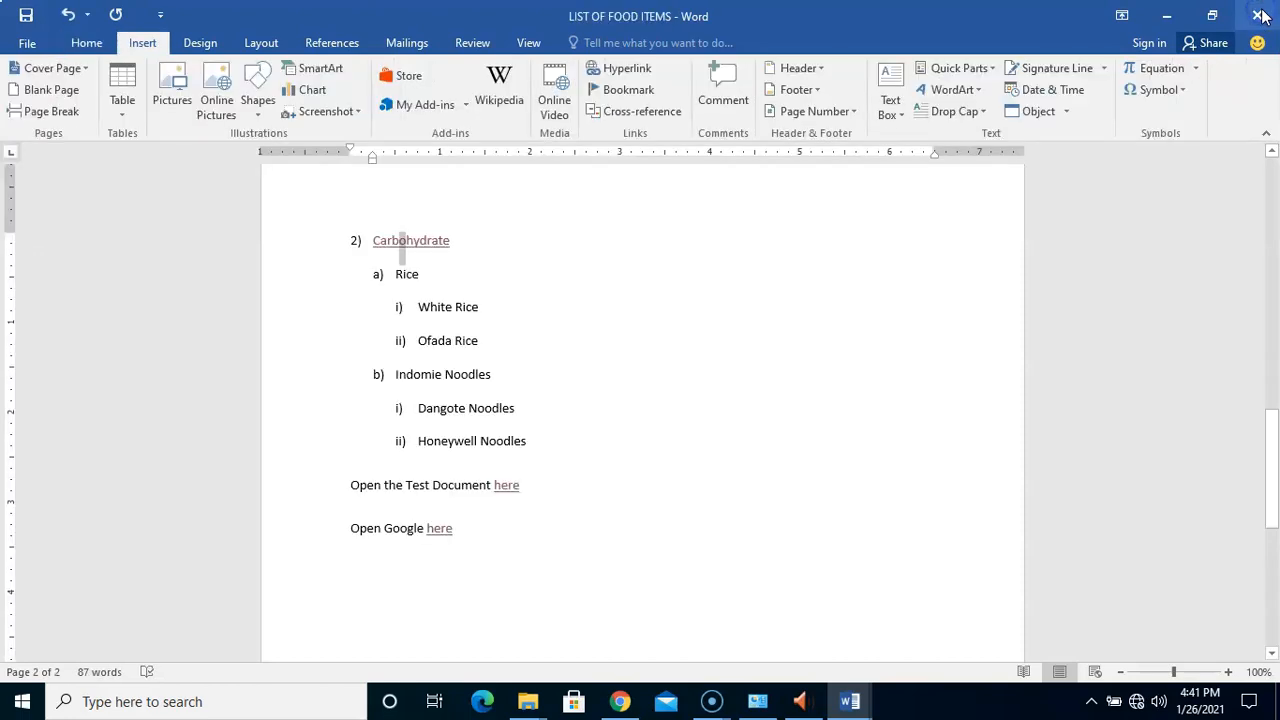
pyautogui.click(656, 306)
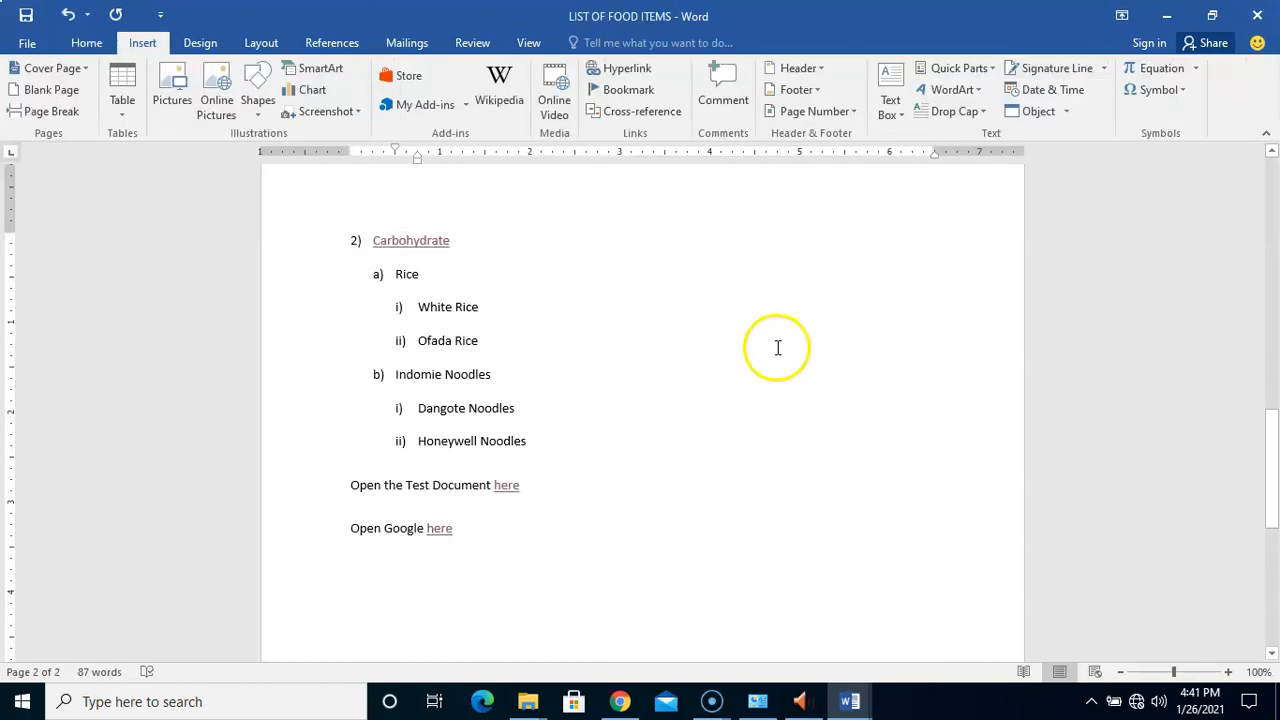
pyautogui.click(767, 571)
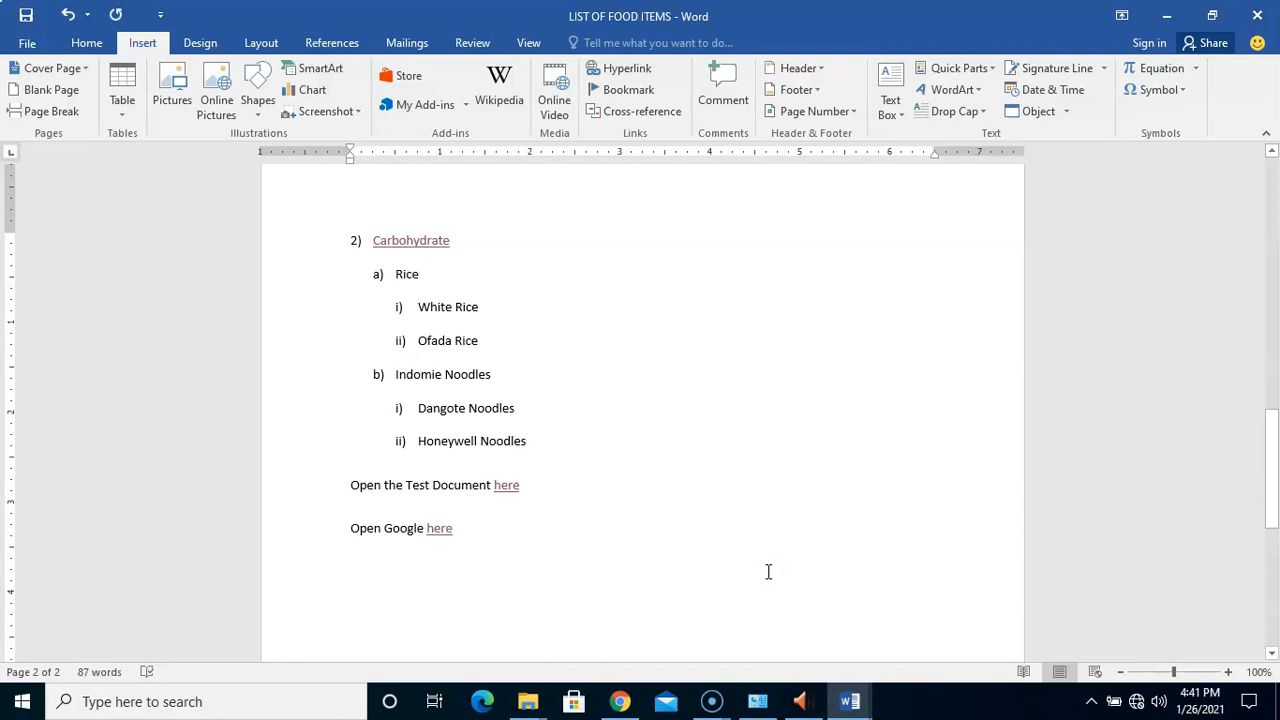
# Add a new line below 'Open Google here' about sending an email here, and select 'here'
pyautogui.press('Return')
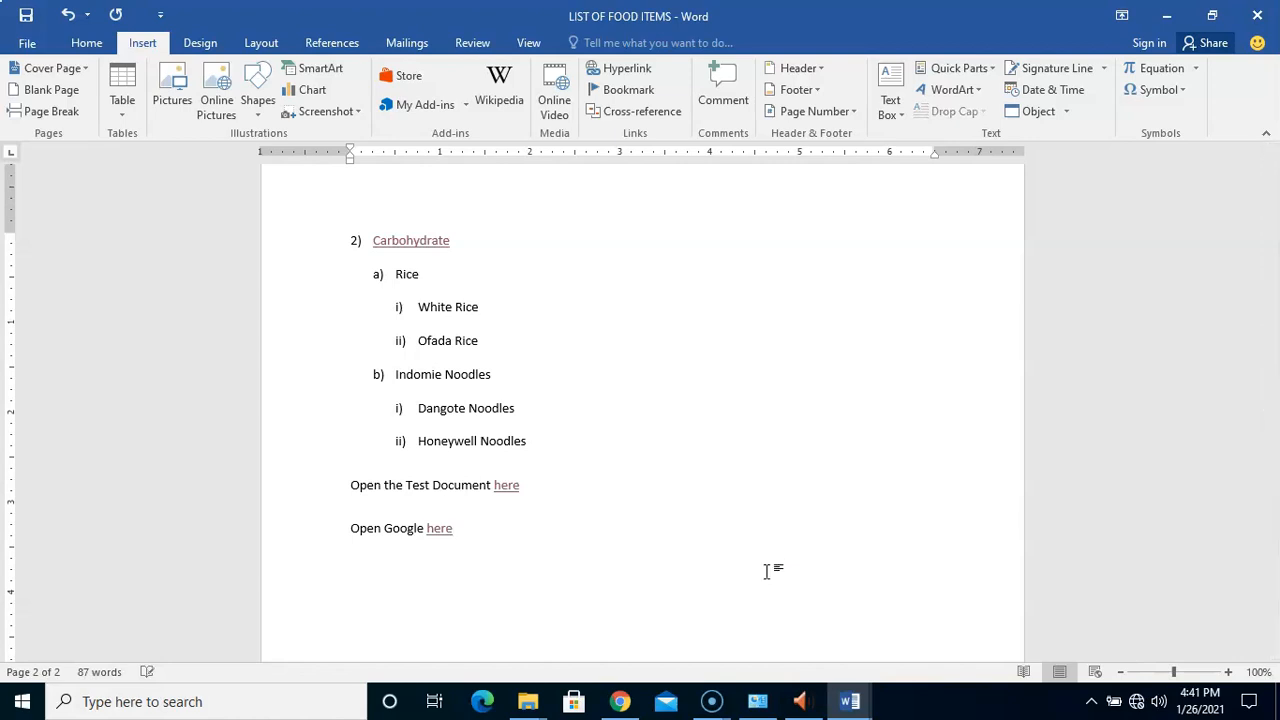
pyautogui.write('c')
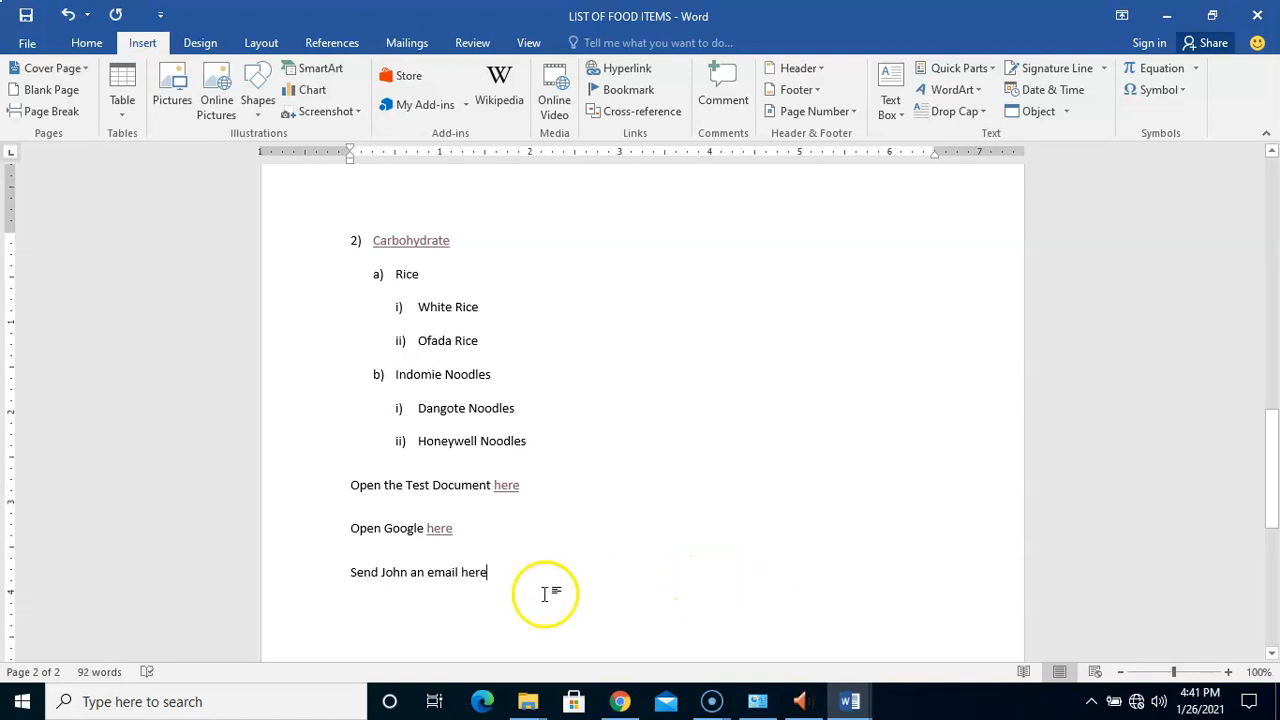
pyautogui.click(478, 576)
pyautogui.doubleClick(478, 572)
pyautogui.click(467, 574)
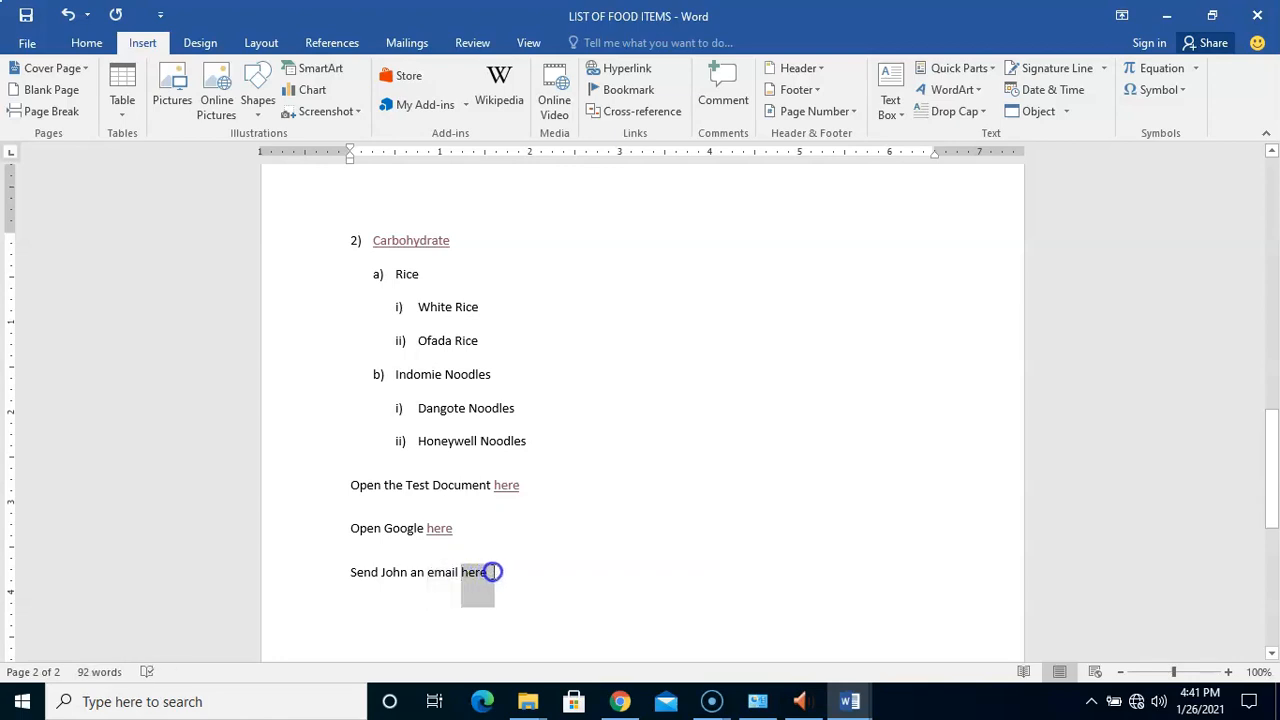
pyautogui.doubleClick(478, 572)
# Point the 'here' hyperlink to the recipient's e-mail address with subject JUST CHECKING
pyautogui.click(636, 72)
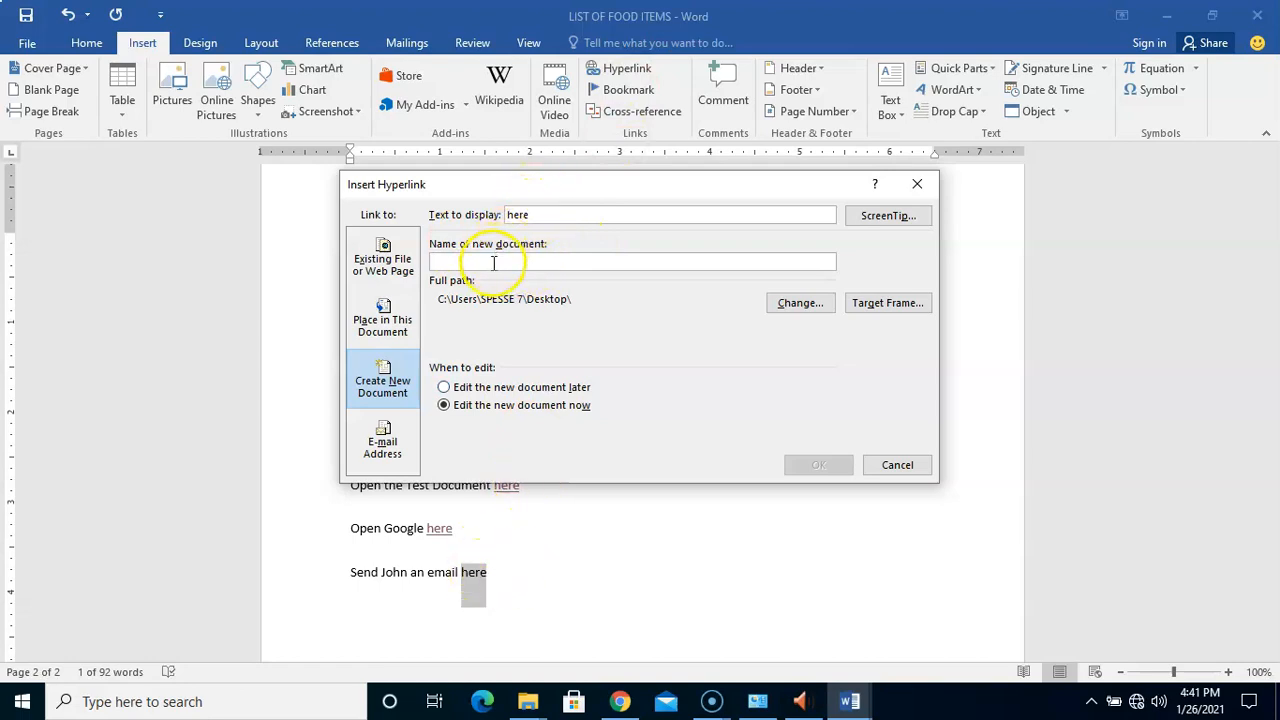
pyautogui.click(398, 460)
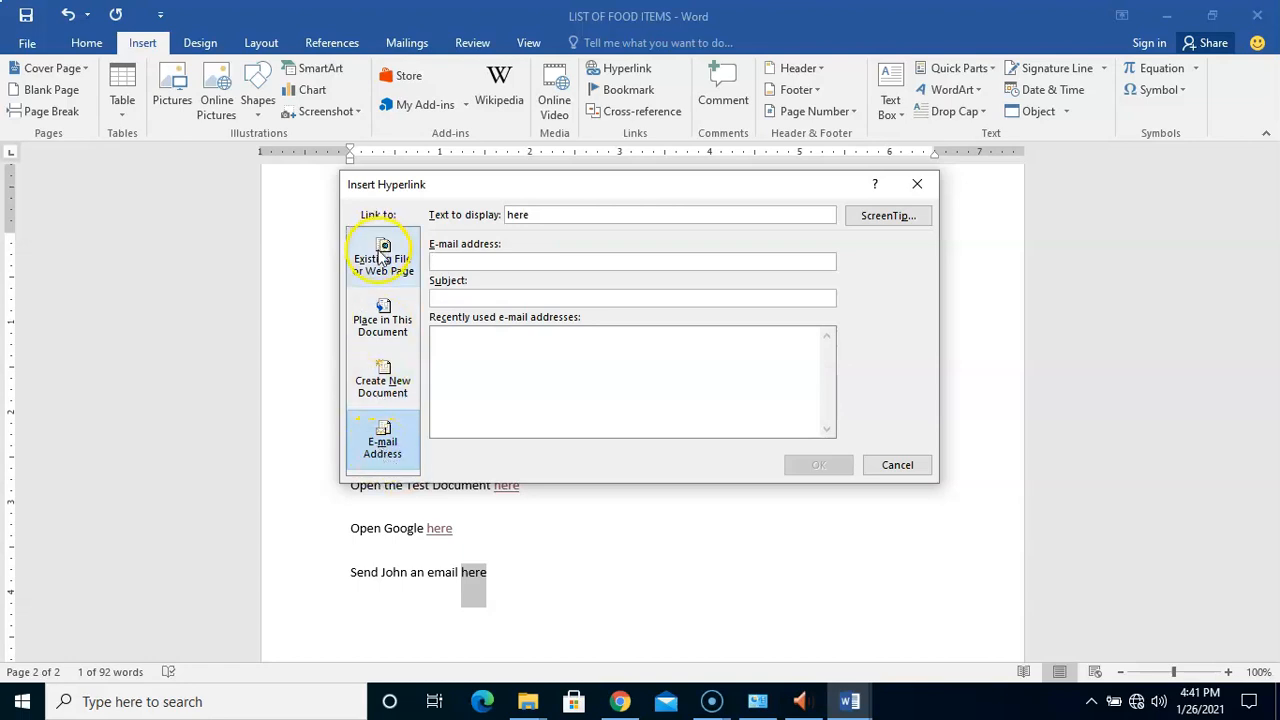
pyautogui.click(383, 322)
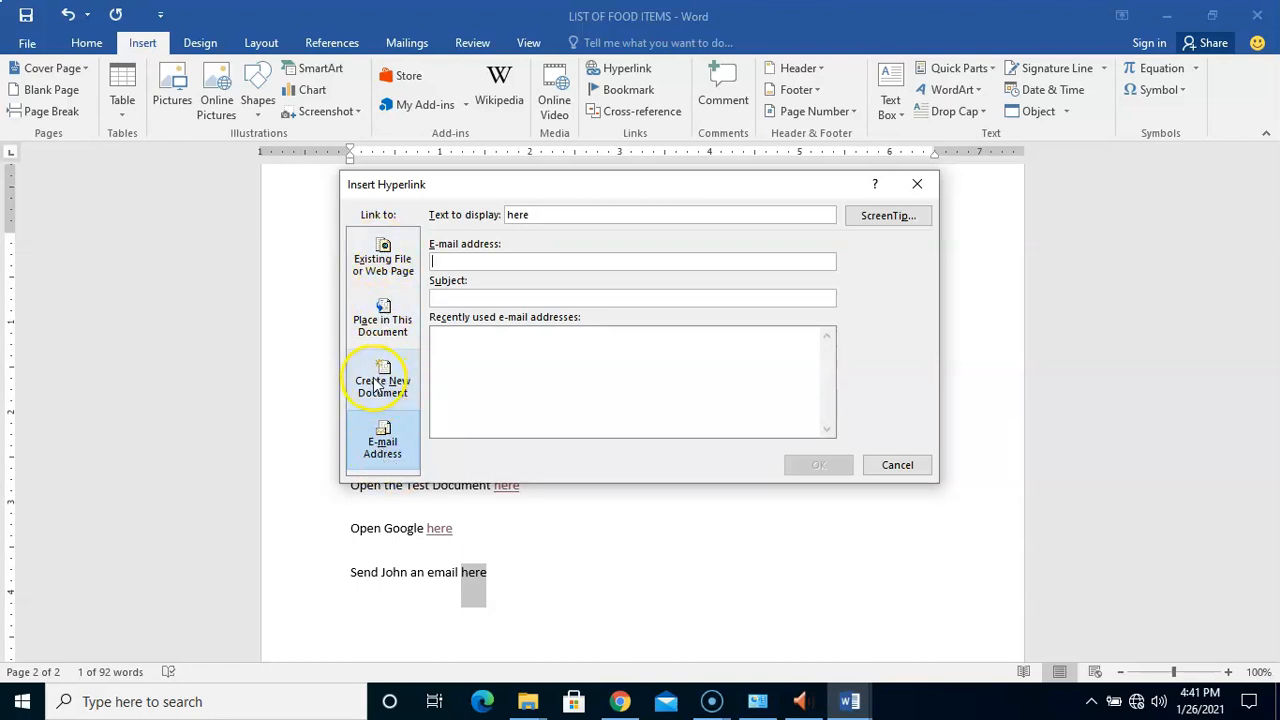
pyautogui.click(520, 264)
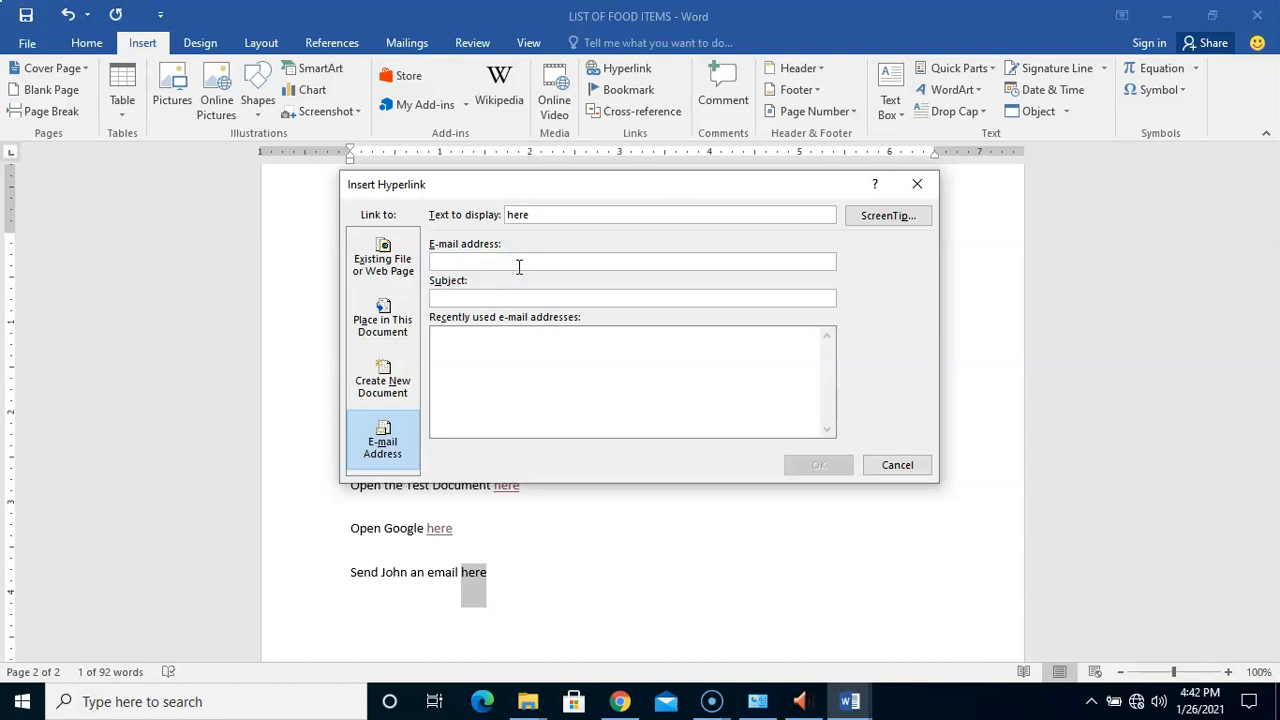
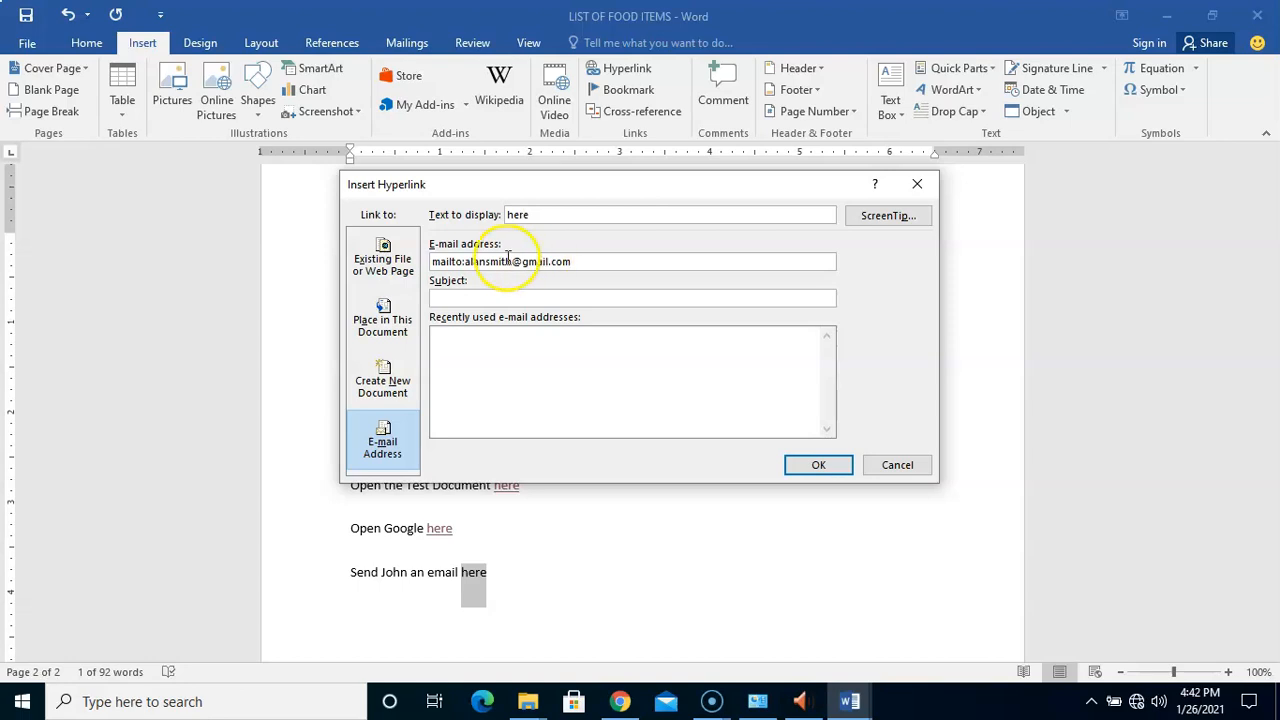
pyautogui.click(511, 298)
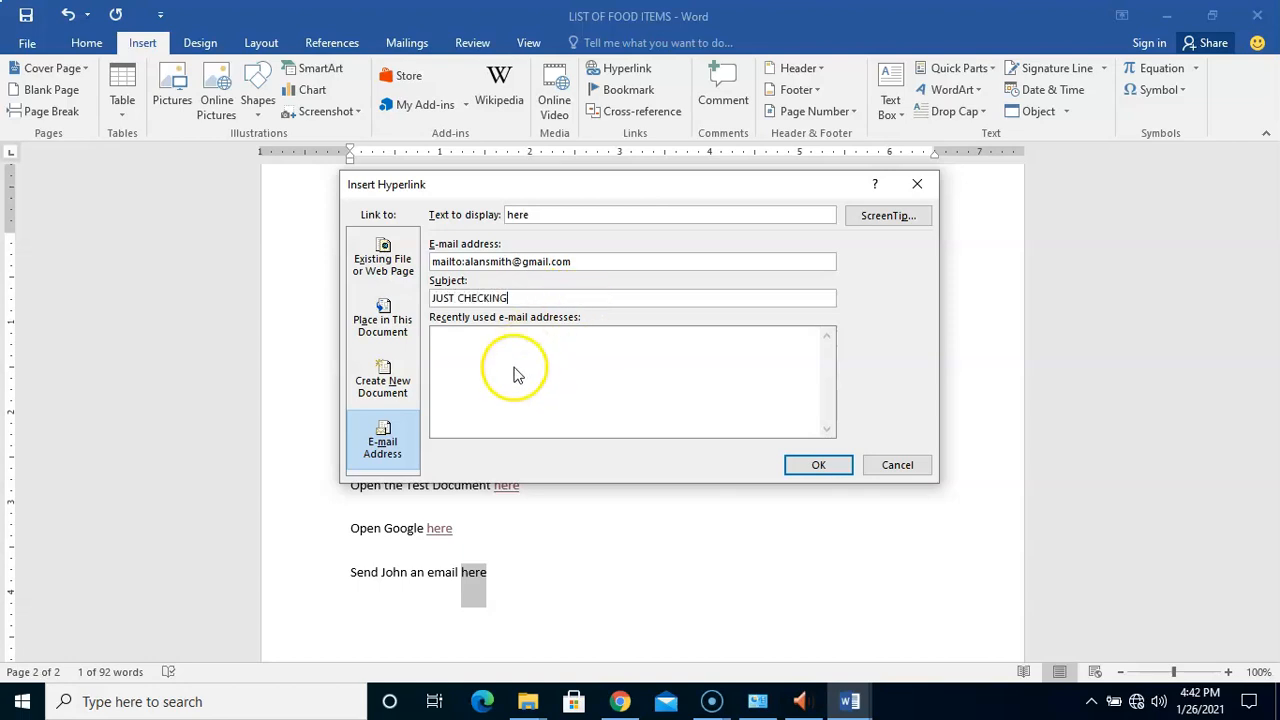
pyautogui.click(521, 333)
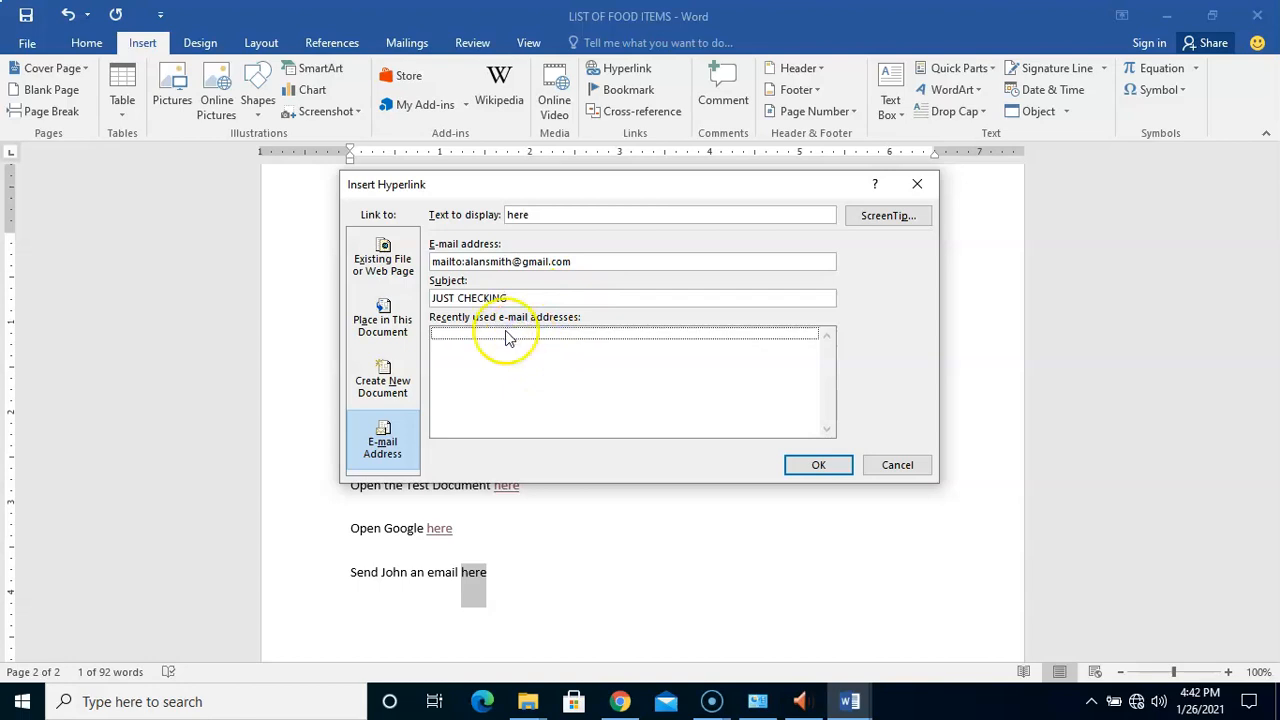
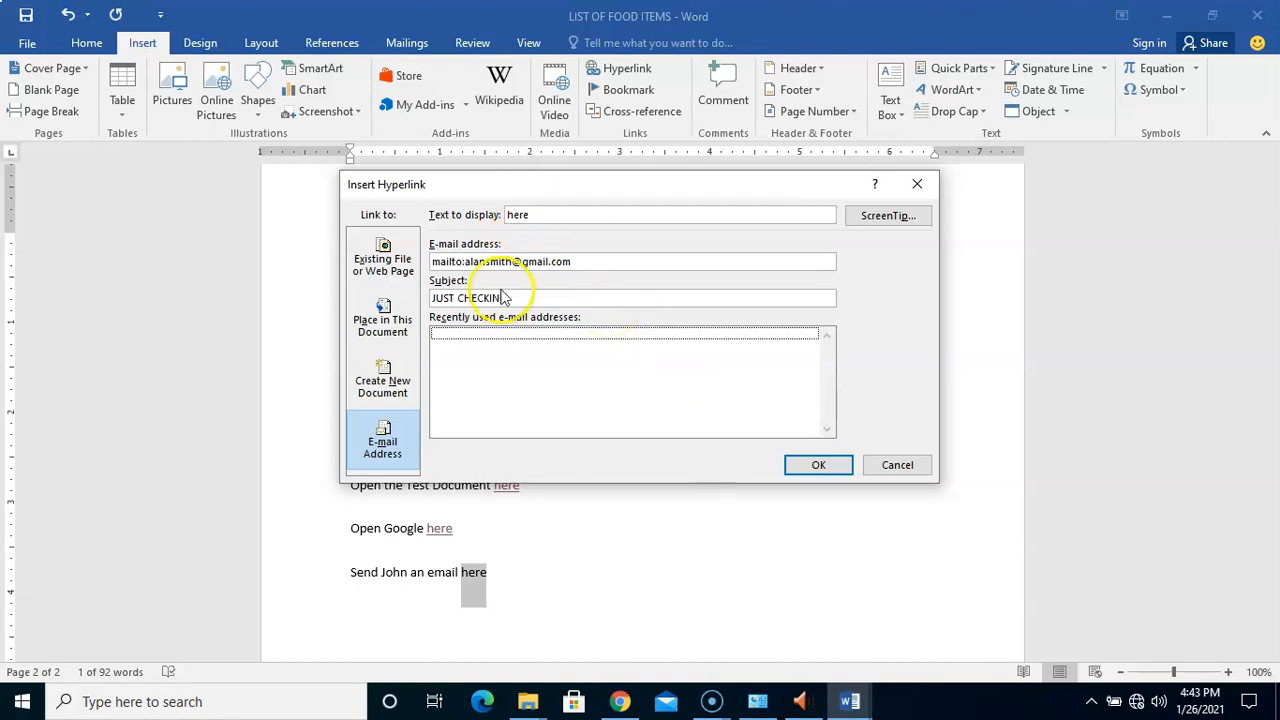
# Give the JUST CHECKING e-mail link the ScreenTip 'send email' and insert it on 'here'
pyautogui.moveTo(580, 261); pyautogui.dragTo(468, 265)
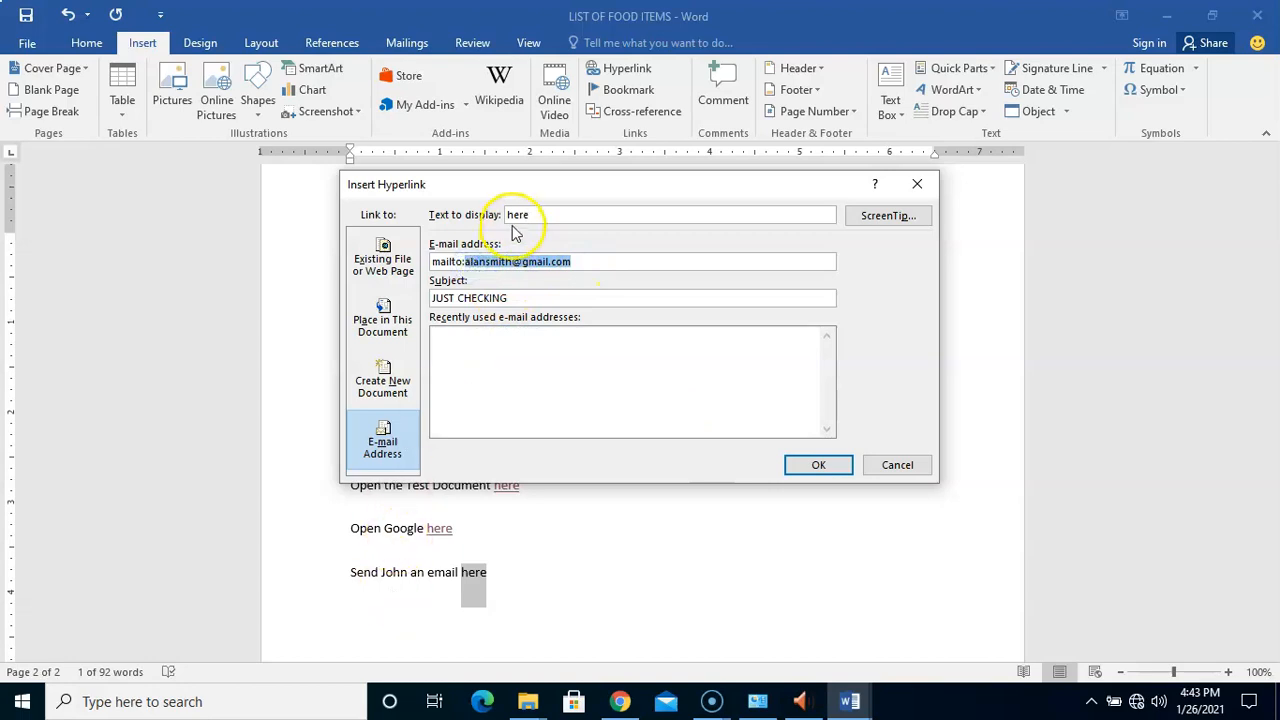
pyautogui.click(556, 359)
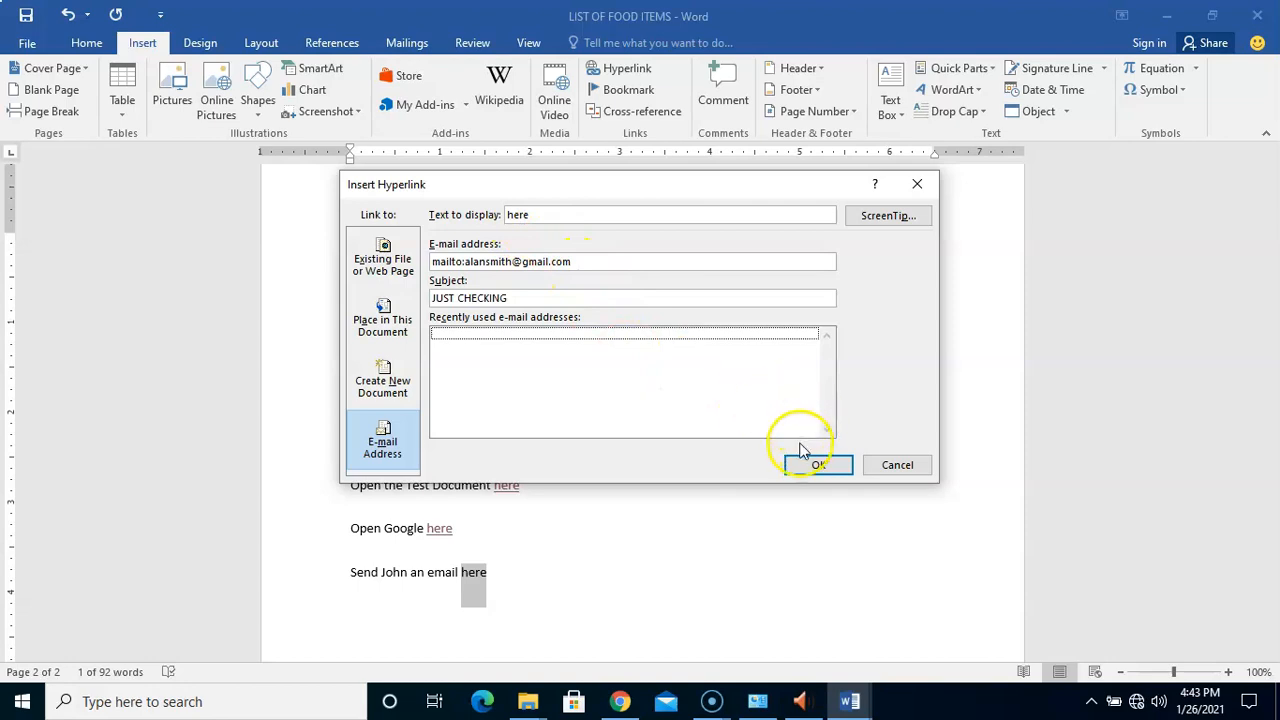
pyautogui.click(886, 215)
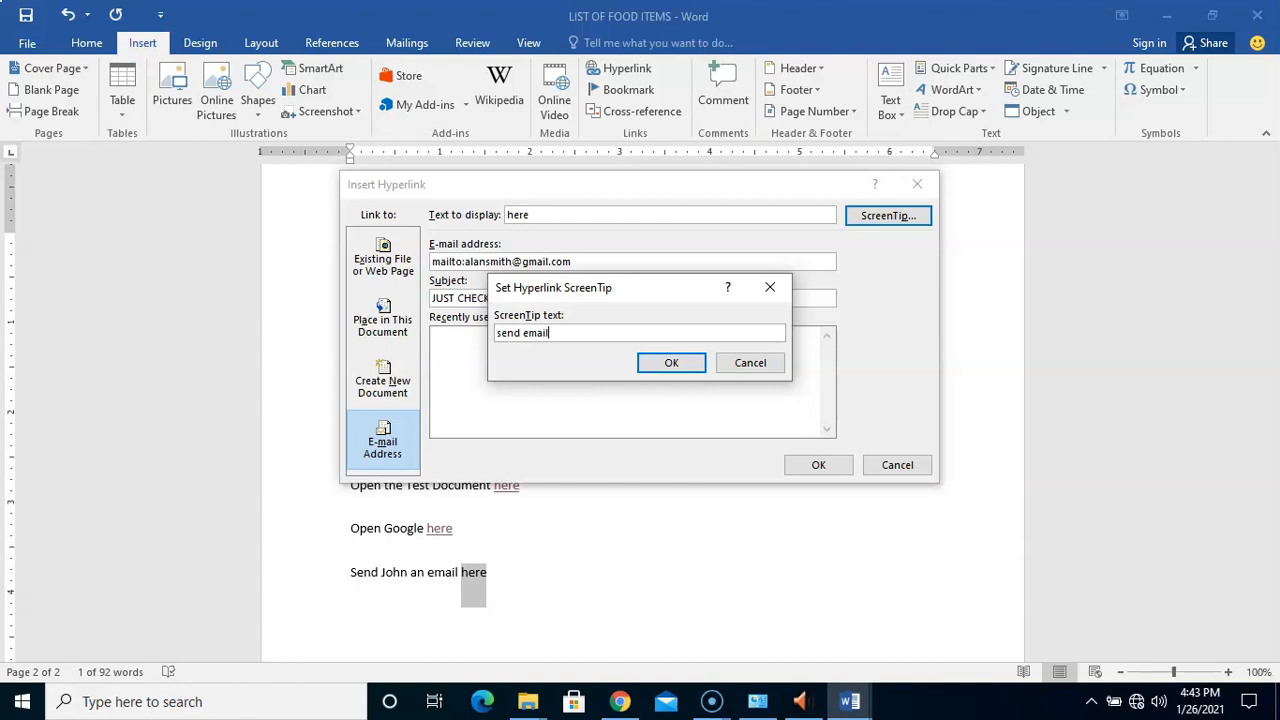
pyautogui.click(662, 368)
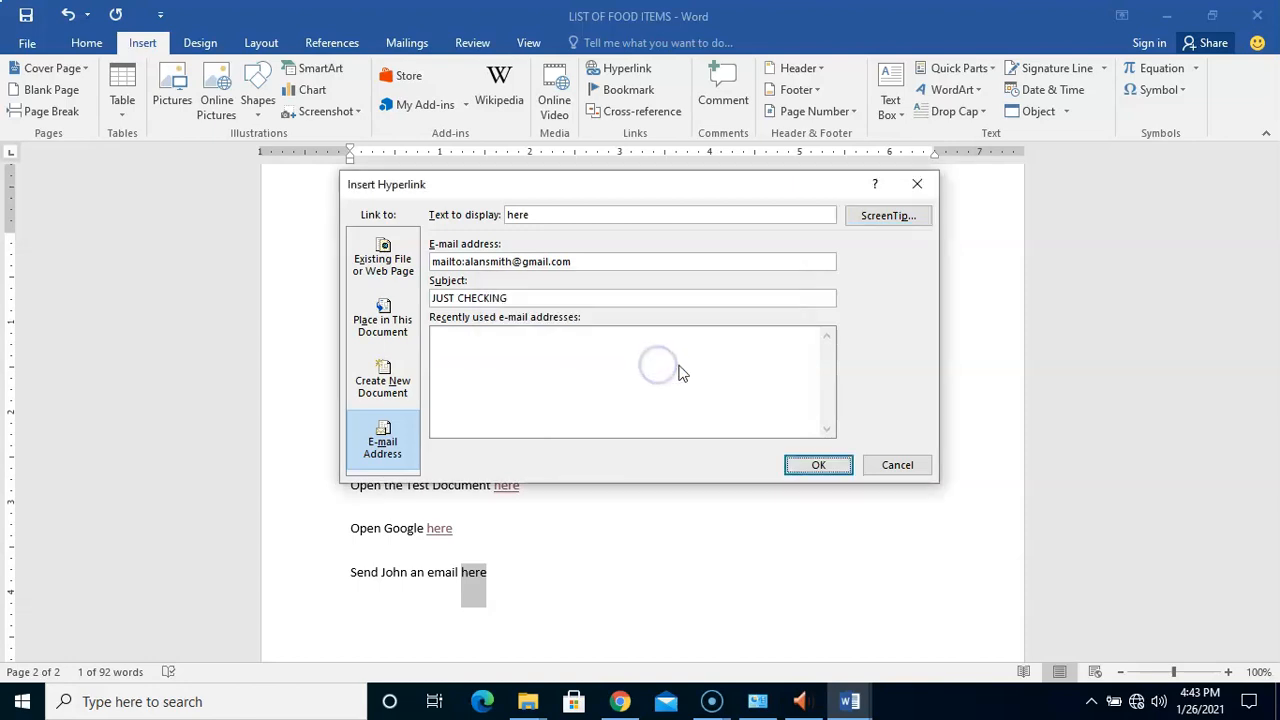
pyautogui.click(812, 467)
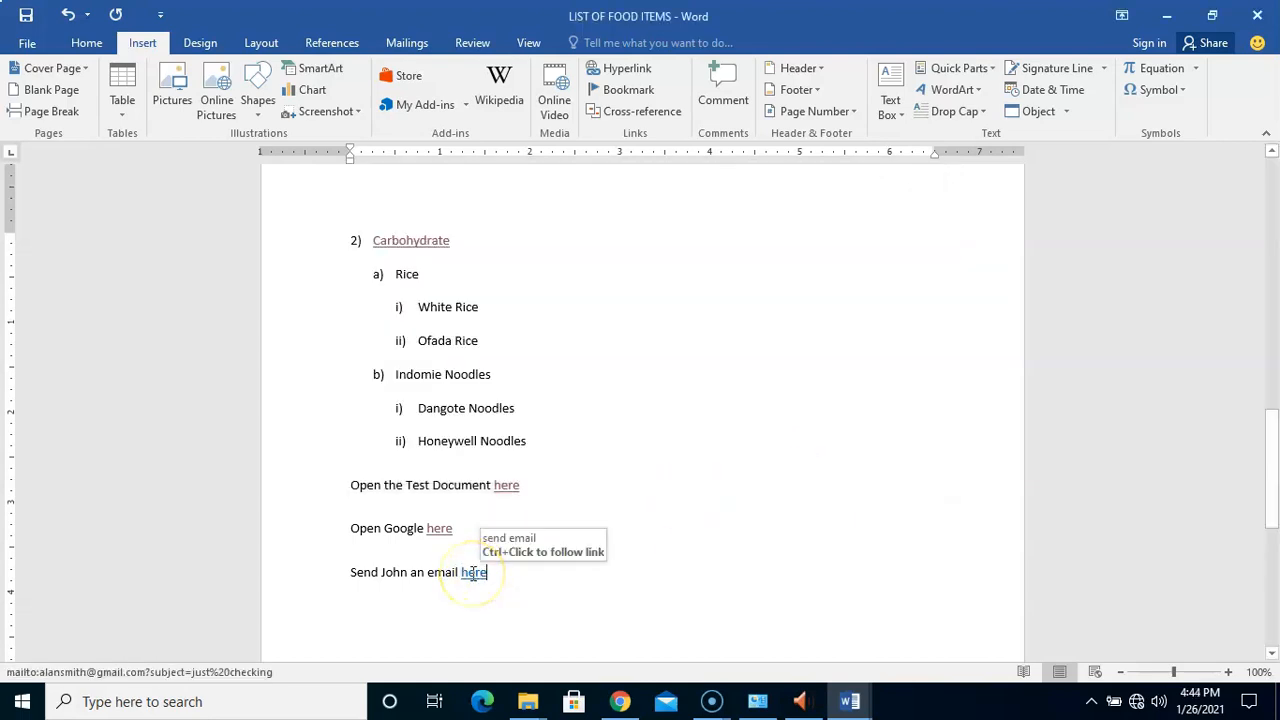
# Follow the e-mail 'here' link and choose Outlook (desktop) to handle it
pyautogui.keyDown('ctrl'); pyautogui.click(474, 573); pyautogui.keyUp('ctrl')
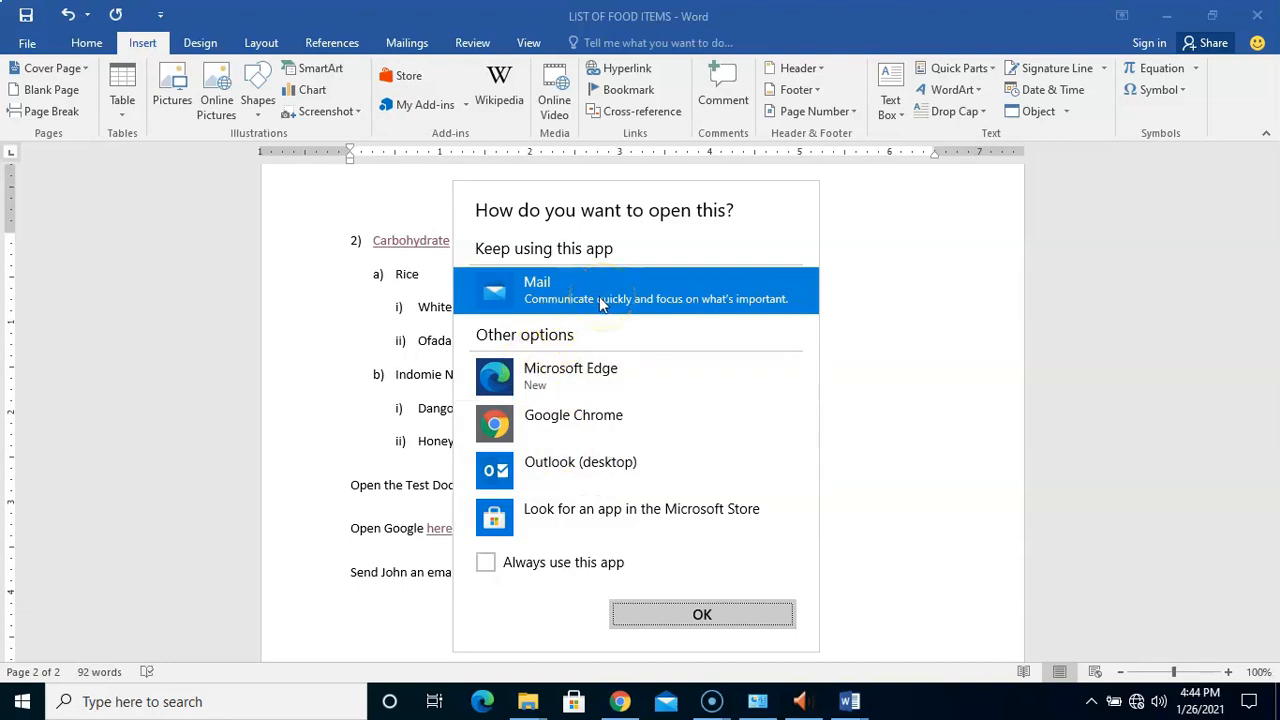
pyautogui.click(592, 462)
pyautogui.click(676, 621)
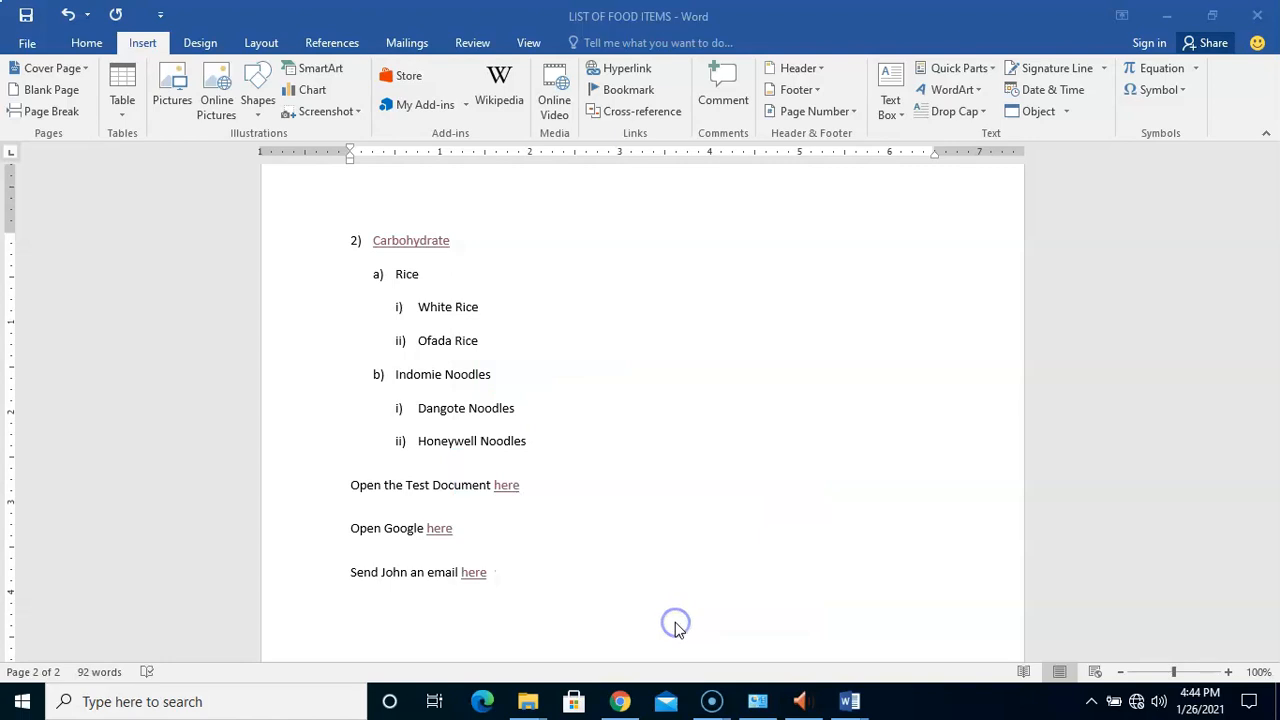
pyautogui.click(682, 574)
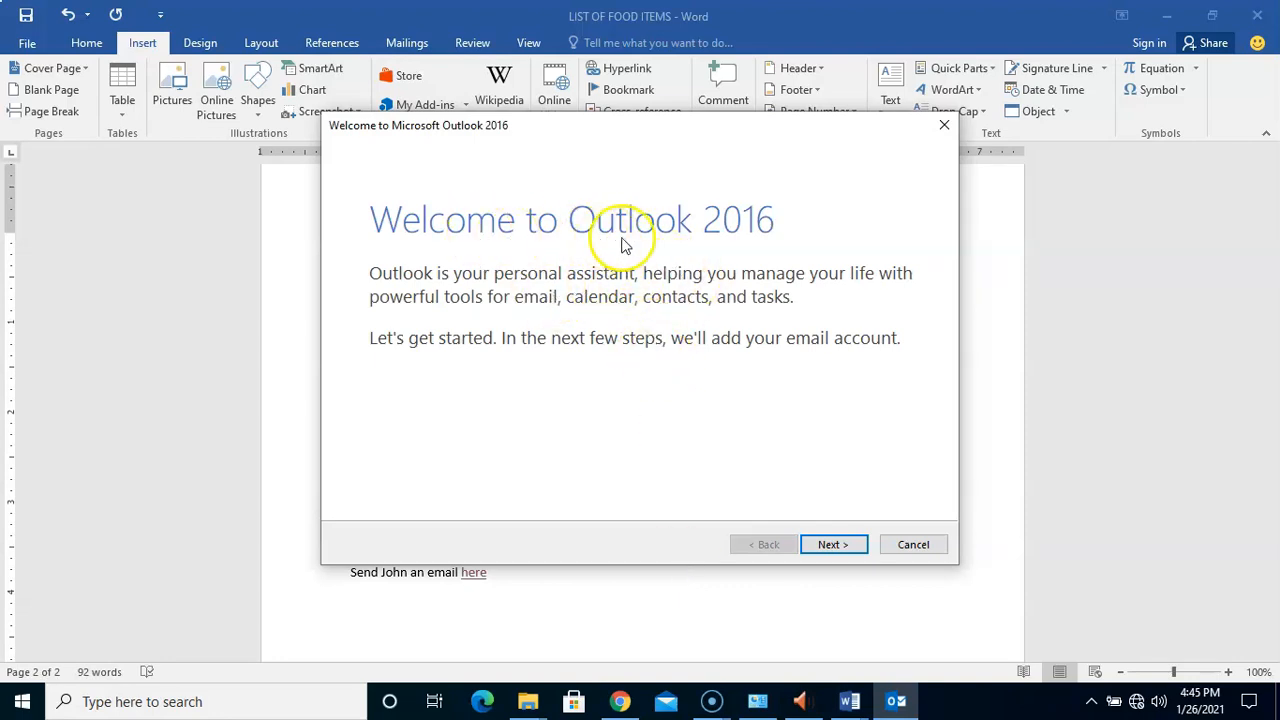
pyautogui.click(834, 543)
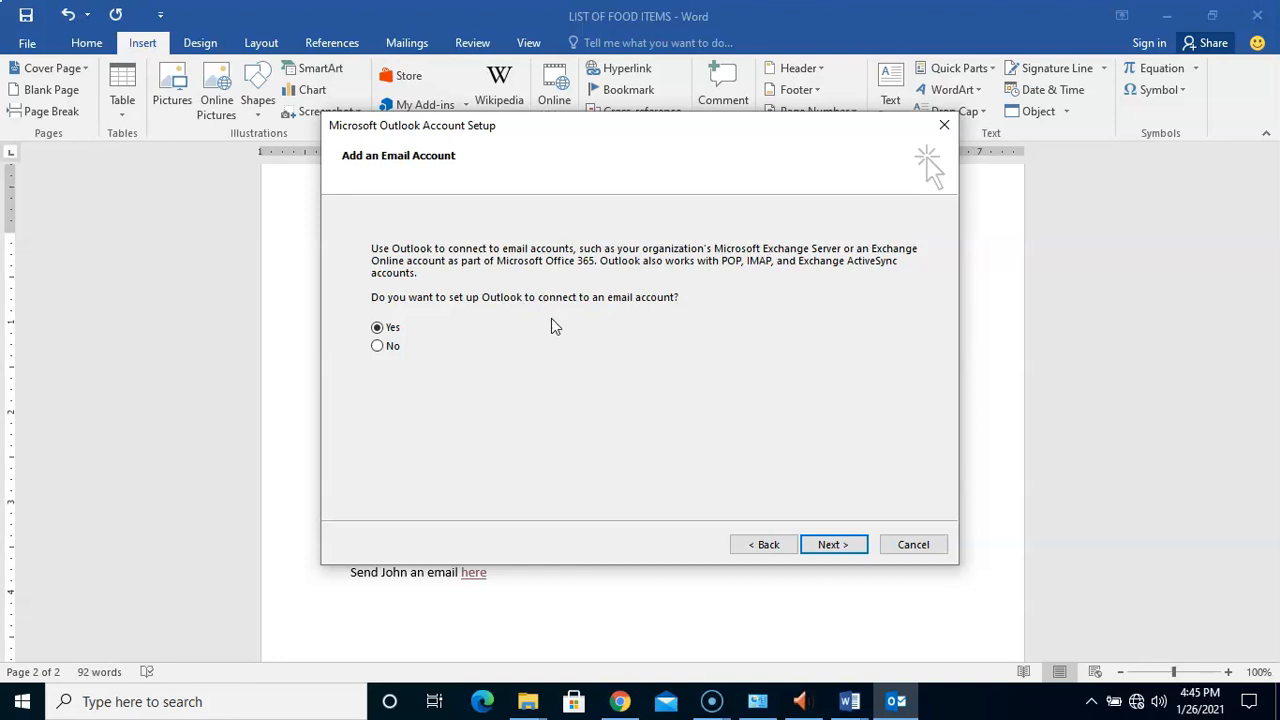
pyautogui.click(826, 543)
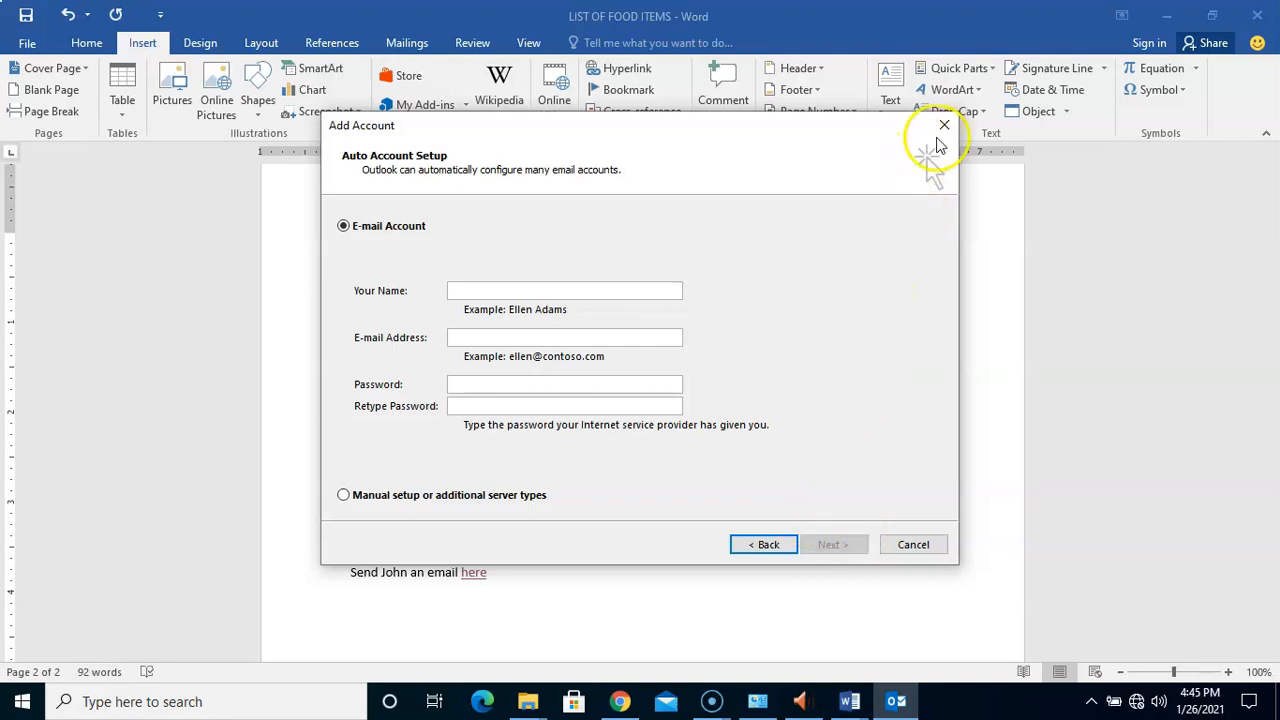
pyautogui.click(946, 125)
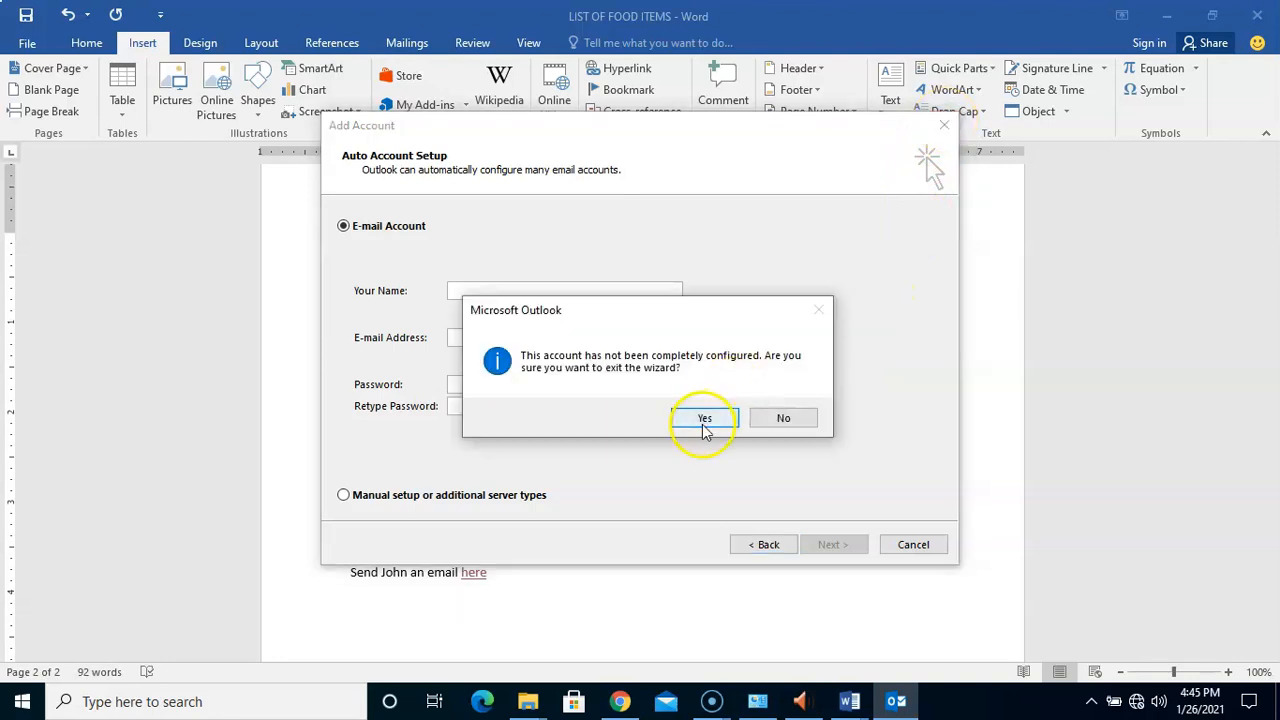
pyautogui.click(704, 418)
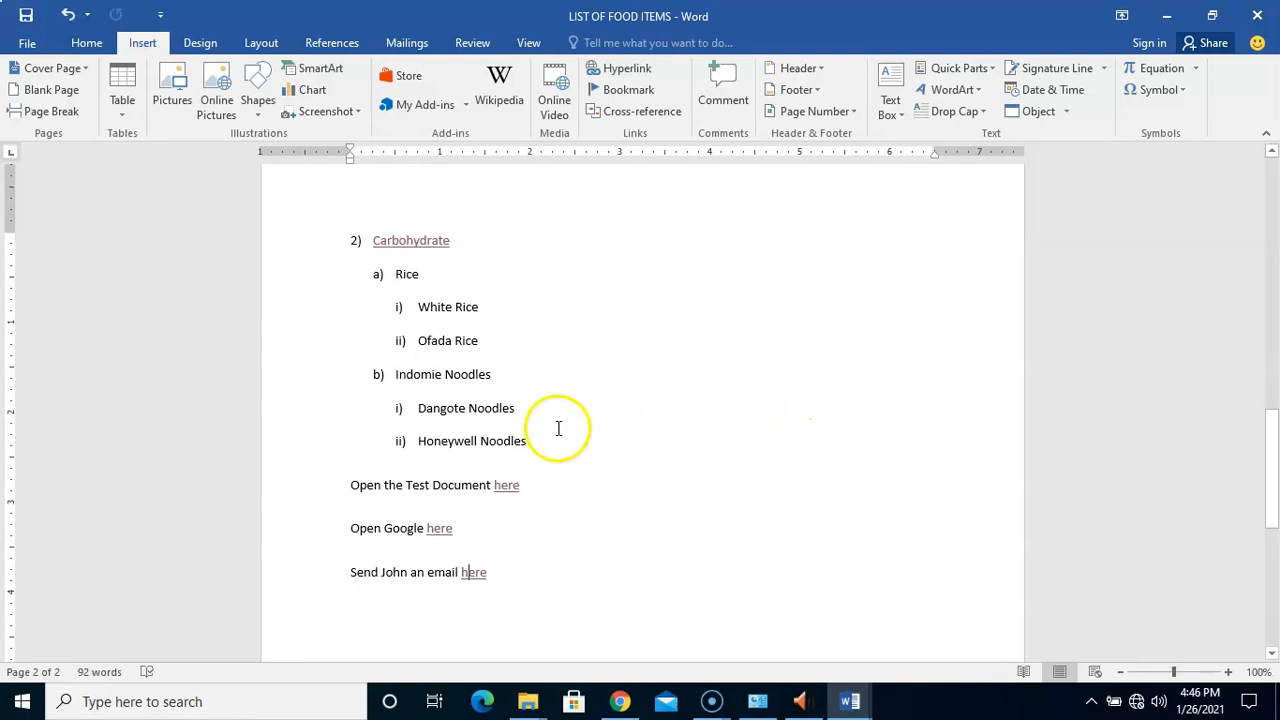
pyautogui.click(483, 338)
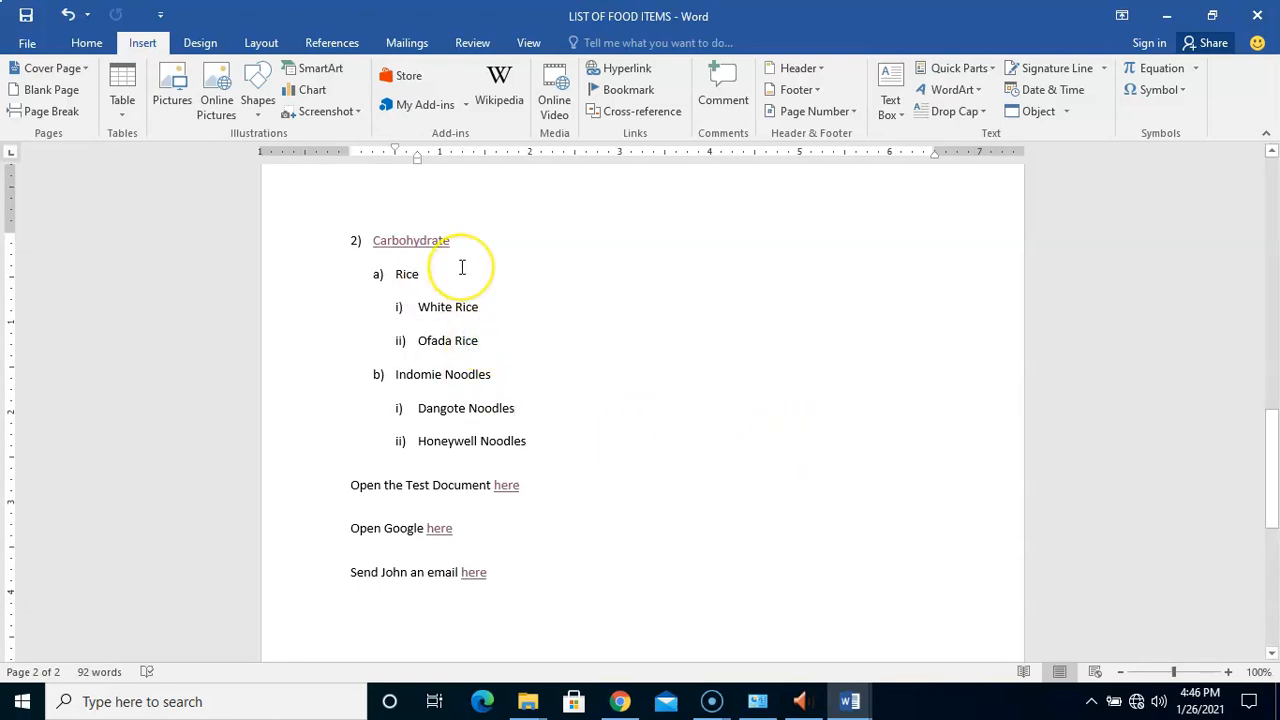
pyautogui.moveTo(1270, 460); pyautogui.dragTo(1270, 527)
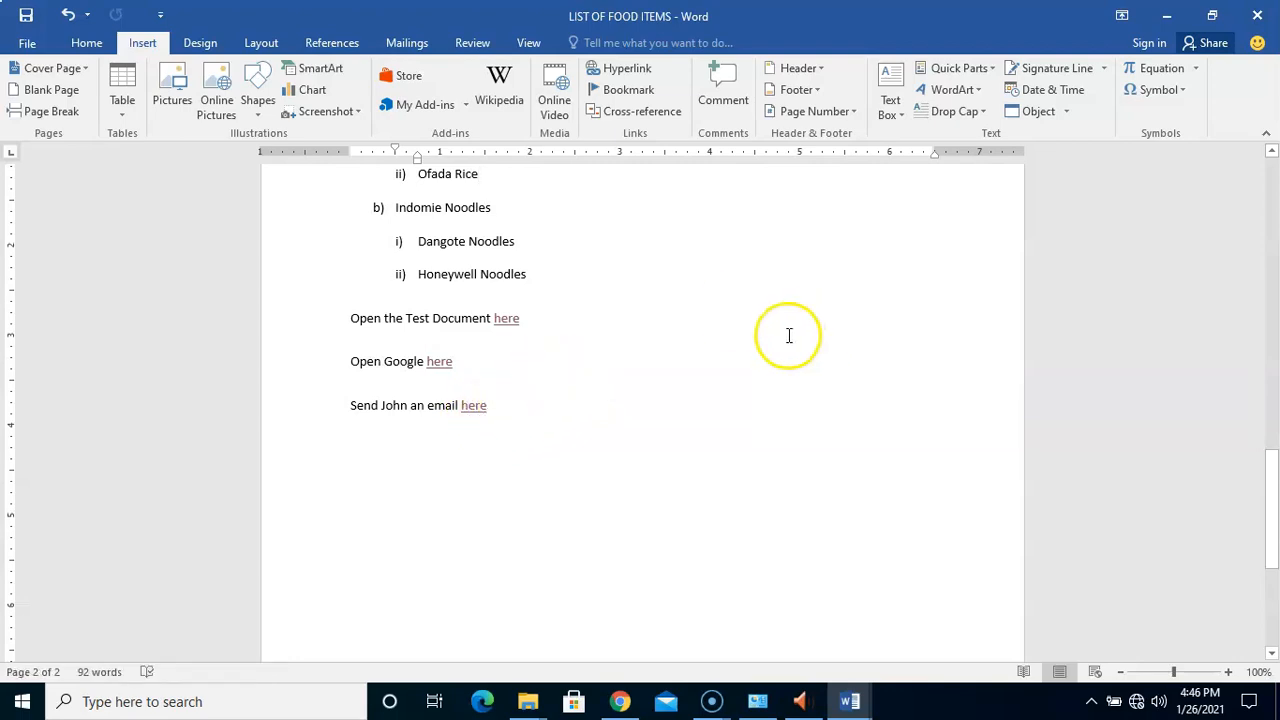
pyautogui.moveTo(1272, 484); pyautogui.dragTo(1252, 405)
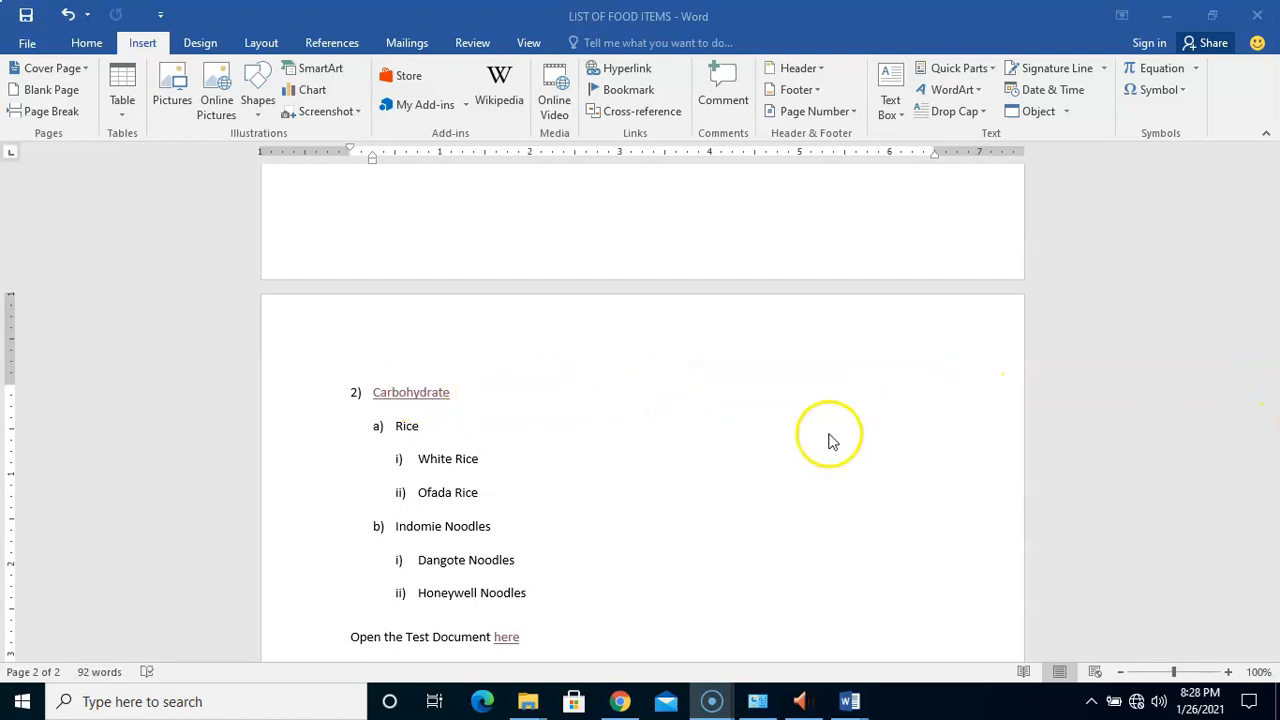
# Select the full 'Carbohydrate' link text in the food list
pyautogui.click(612, 436)
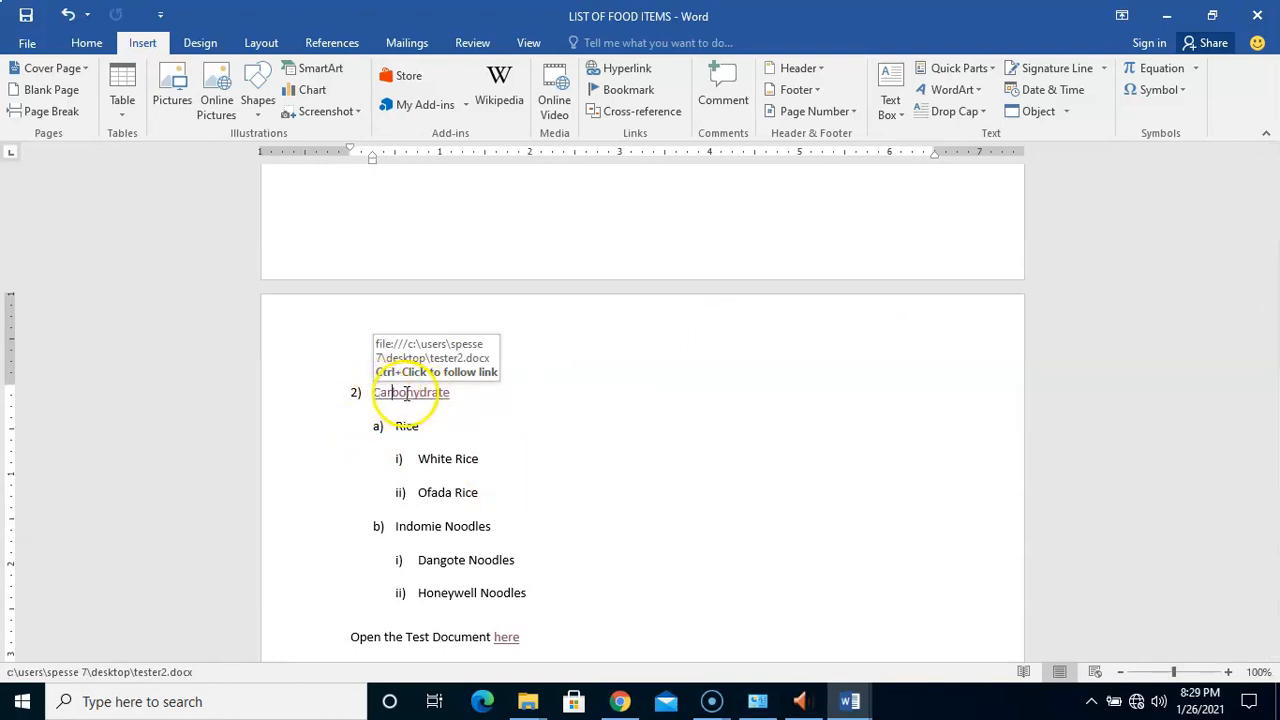
pyautogui.click(378, 392)
pyautogui.moveTo(377, 393); pyautogui.dragTo(444, 395)
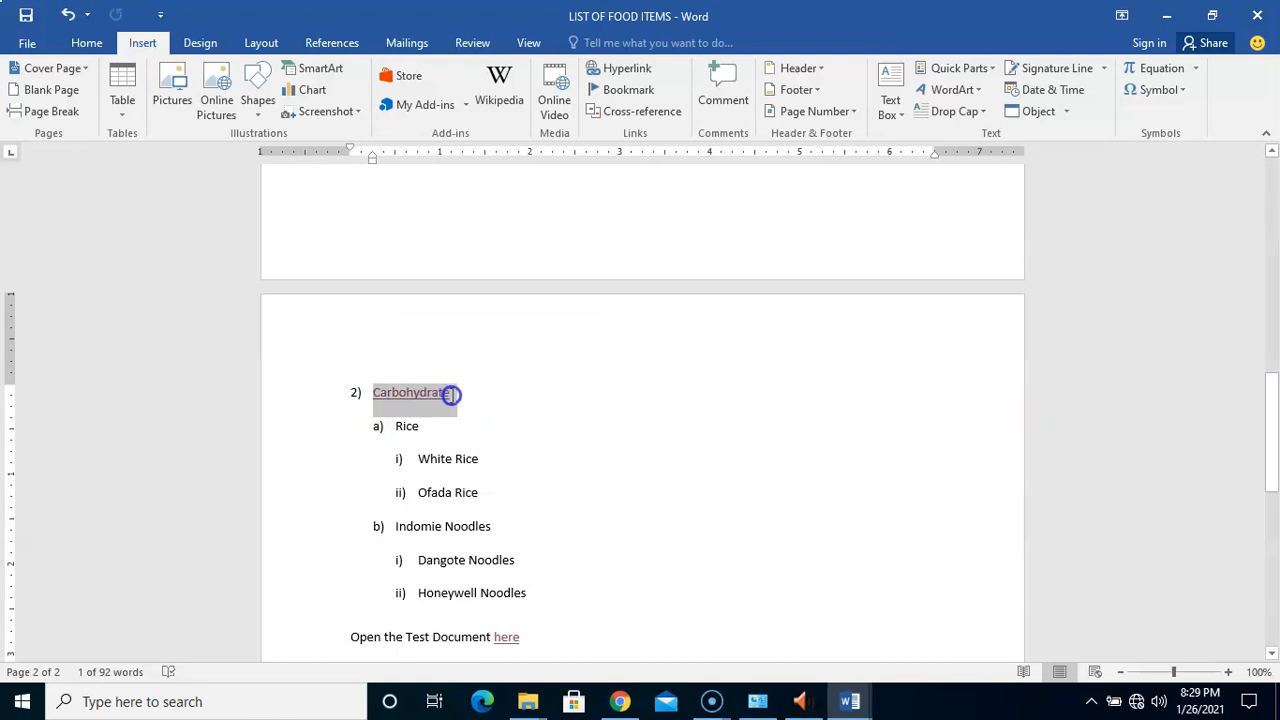
pyautogui.moveTo(449, 392); pyautogui.dragTo(453, 392)
# Reselect 'Carbohydrate' and use Remove Link in Edit Hyperlink to make it plain text
pyautogui.click(620, 75)
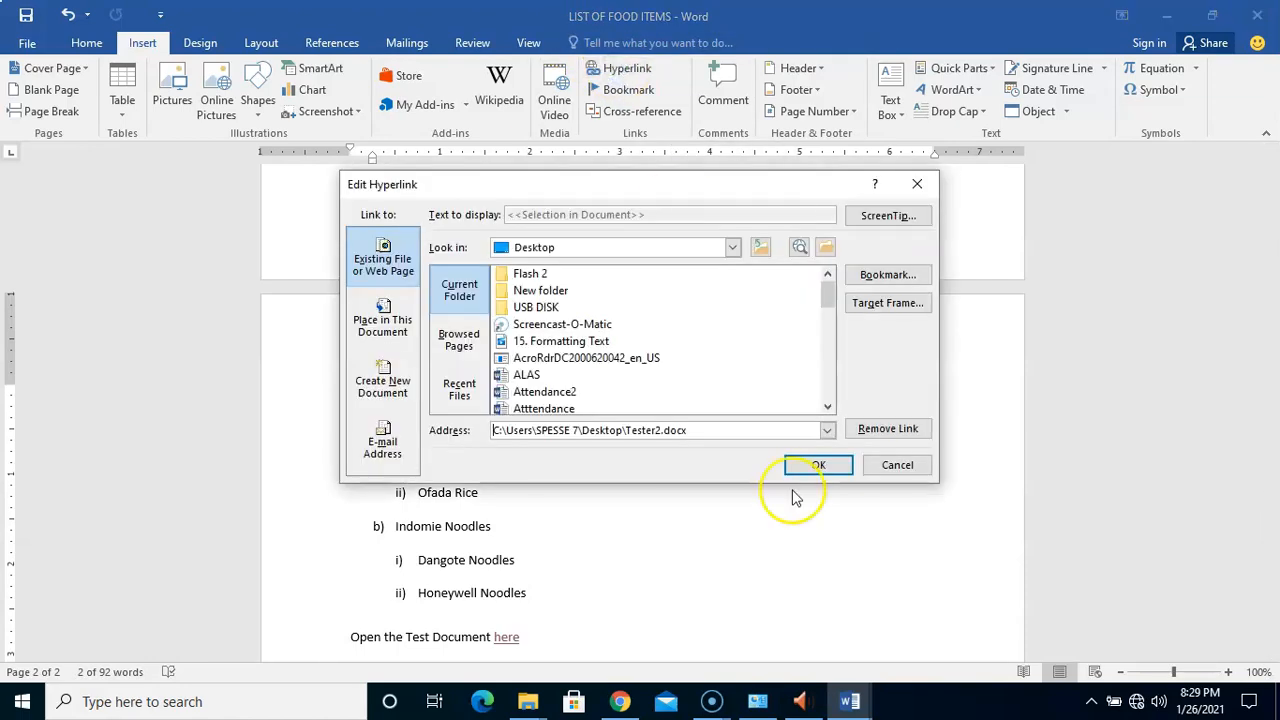
pyautogui.click(898, 465)
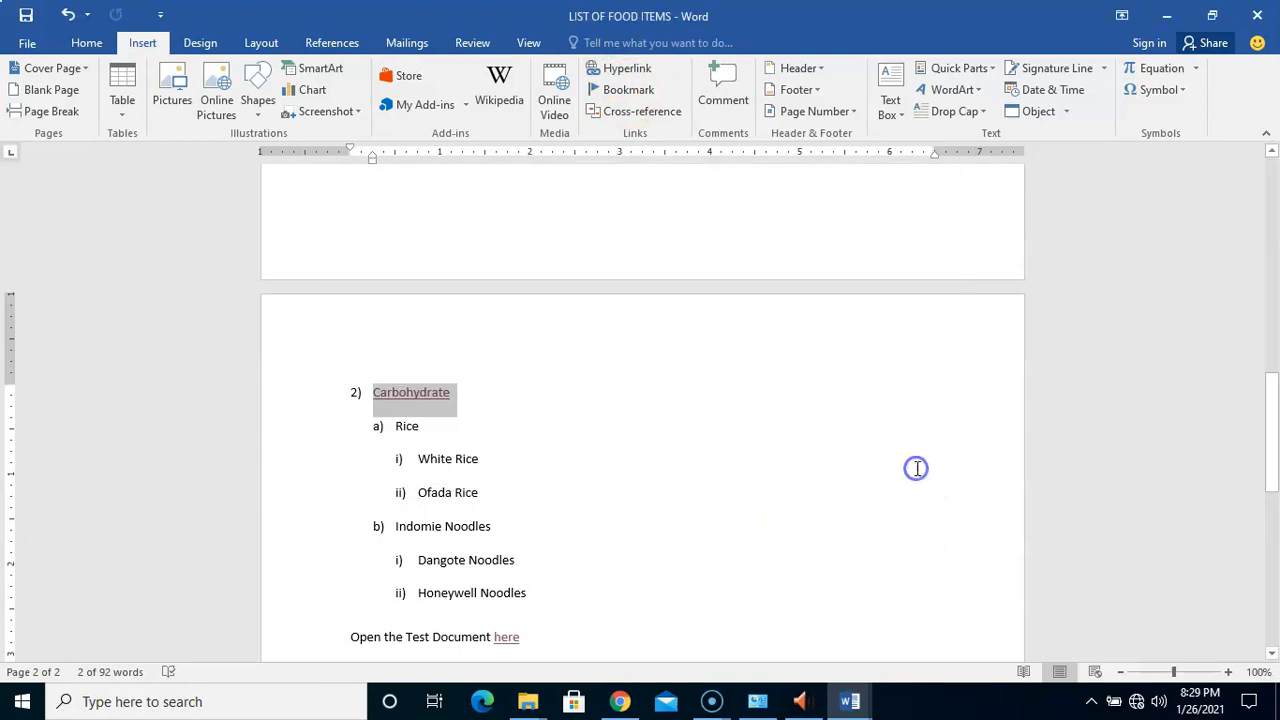
pyautogui.click(460, 412)
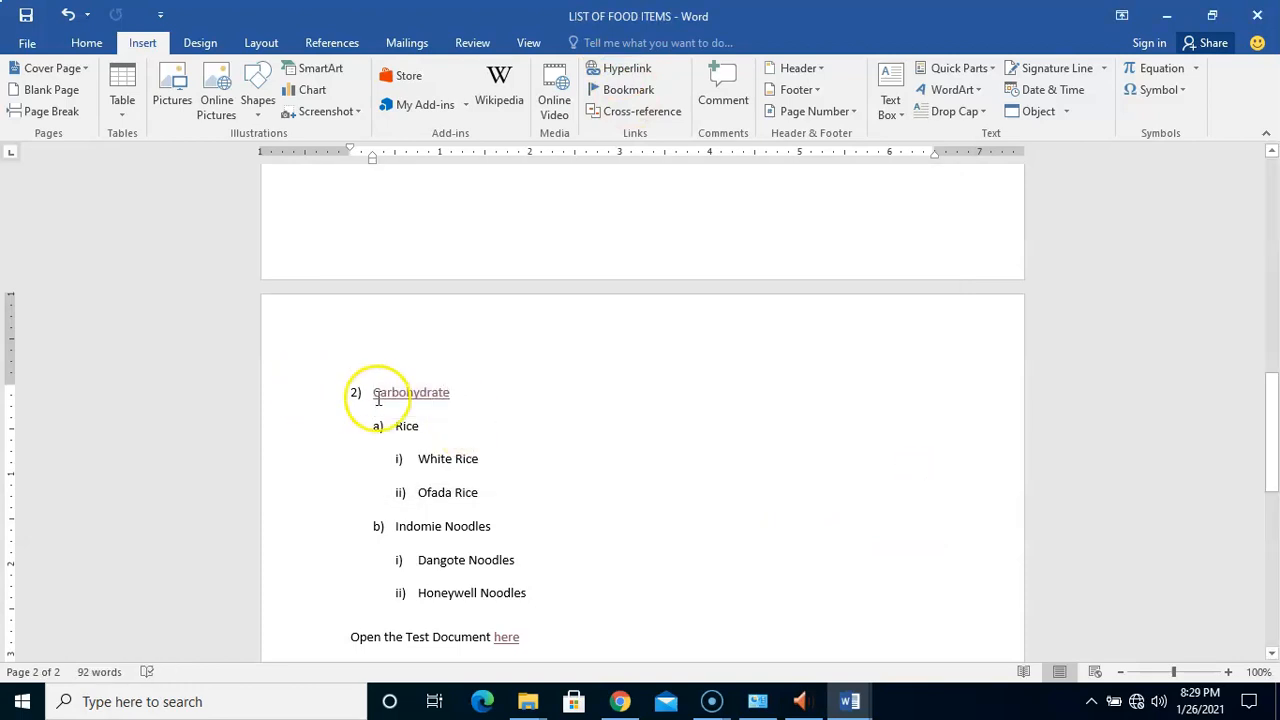
pyautogui.moveTo(373, 392); pyautogui.dragTo(460, 402)
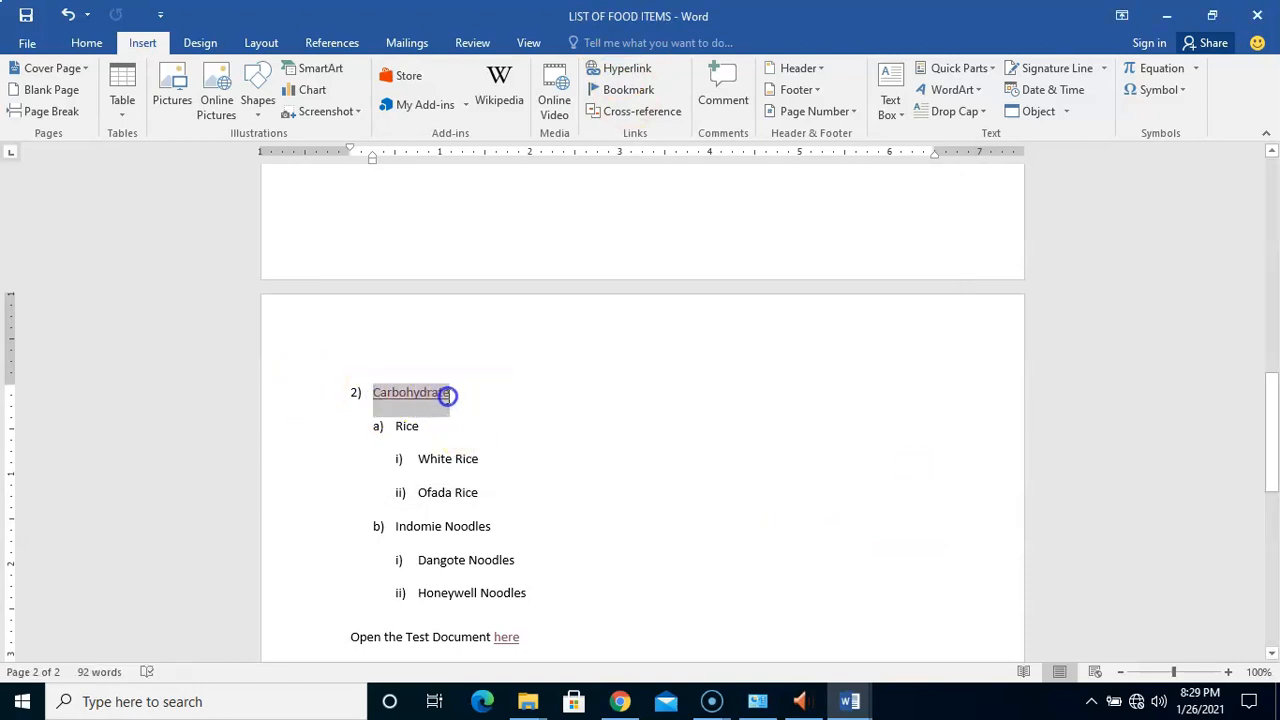
pyautogui.click(622, 70)
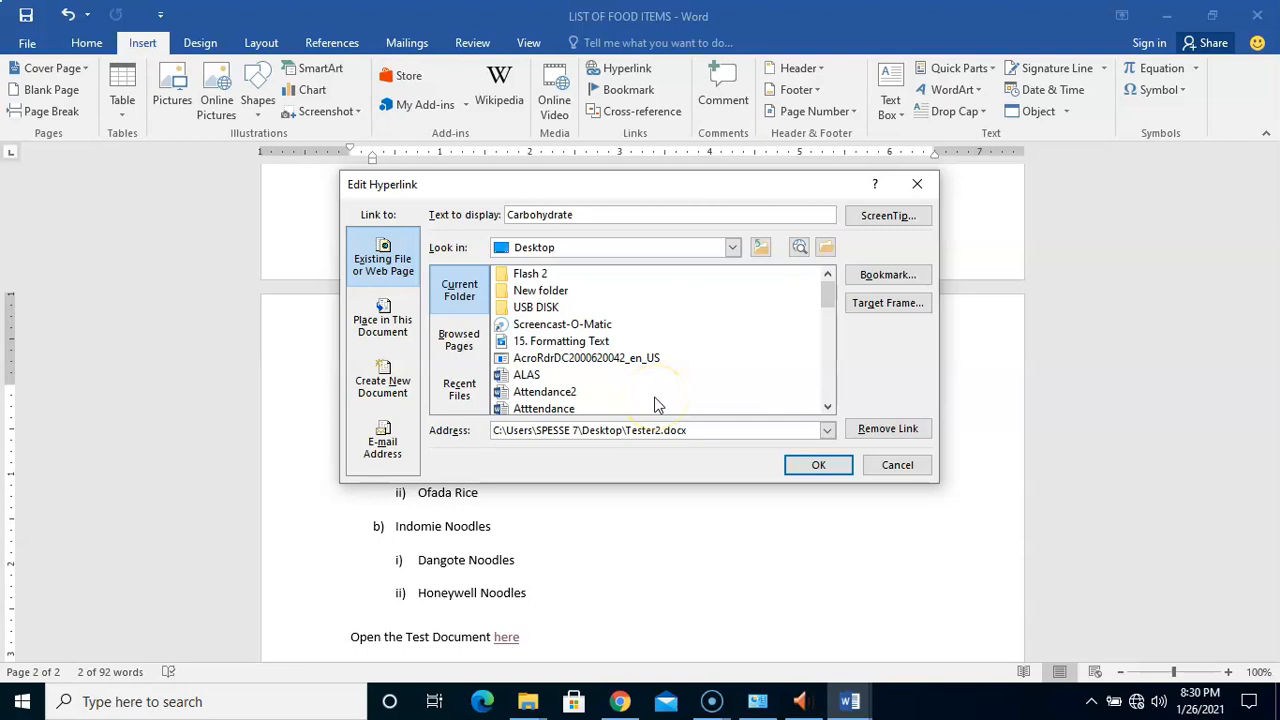
pyautogui.click(888, 429)
pyautogui.press('Left')
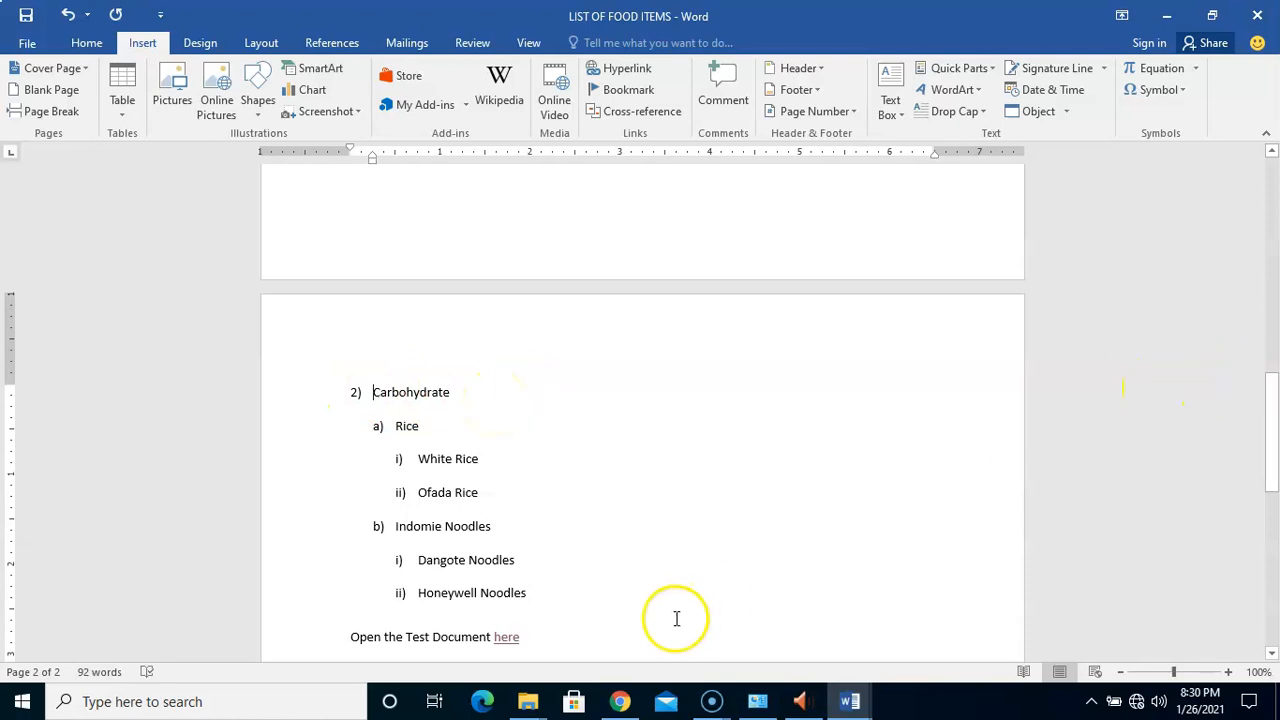
# Check the Test Document 'here' link still targets Test.docx, leaving it unchanged
pyautogui.moveTo(1271, 388); pyautogui.dragTo(1270, 508)
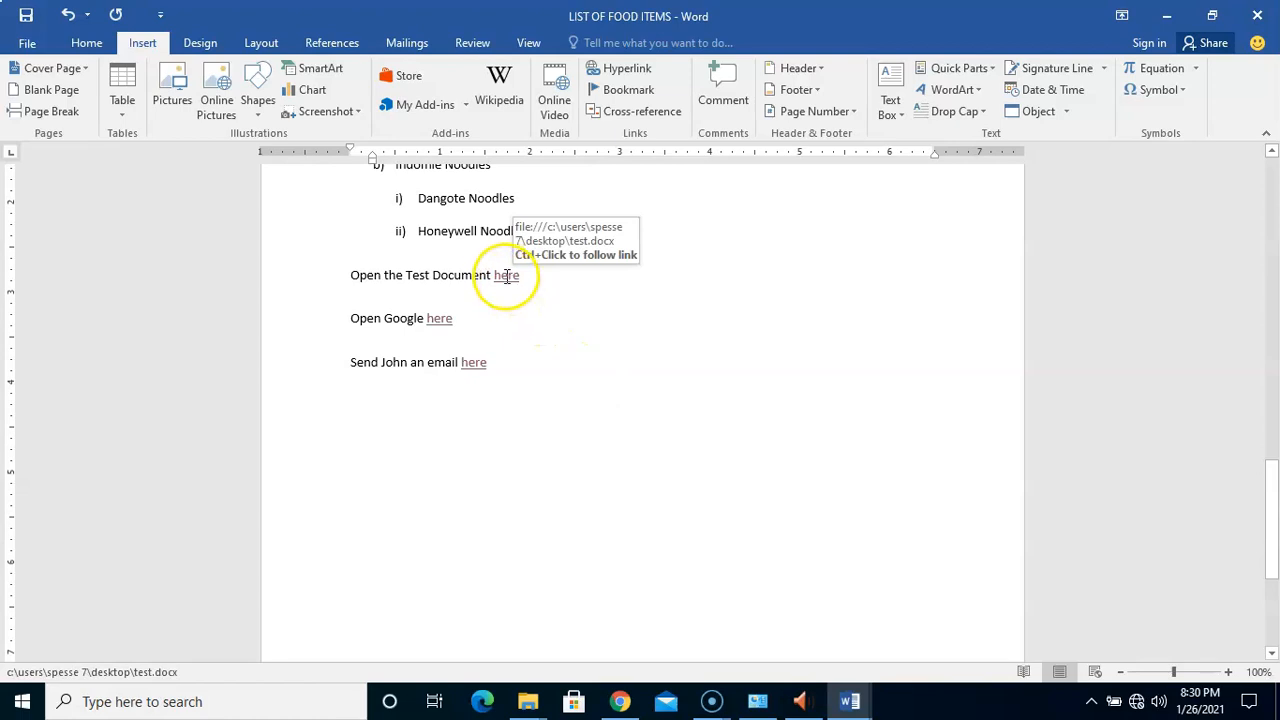
pyautogui.rightClick(506, 276)
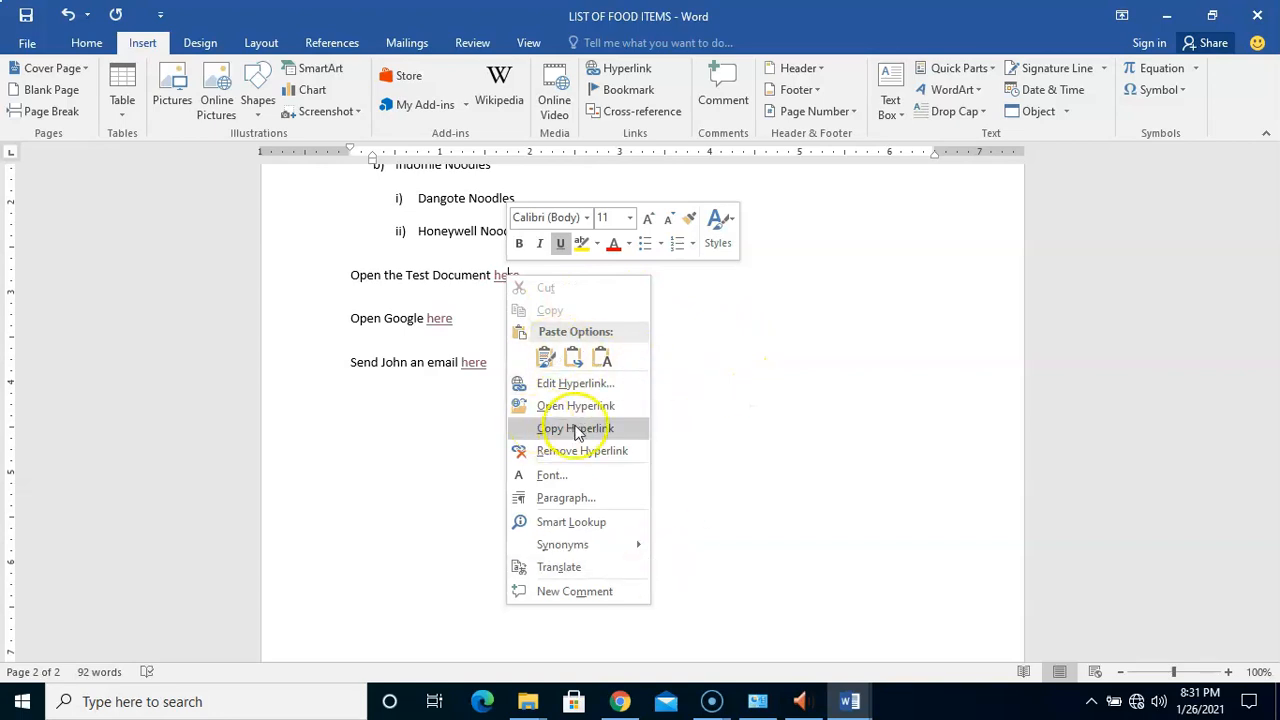
pyautogui.click(573, 385)
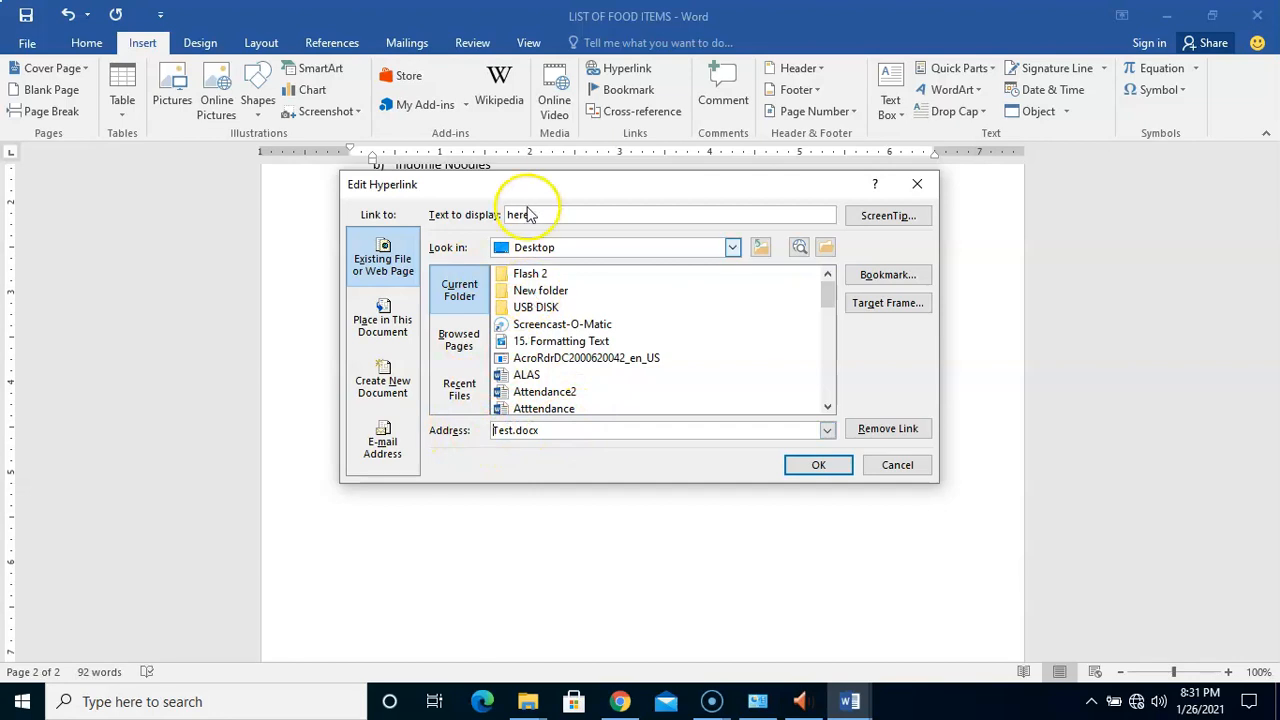
pyautogui.click(888, 470)
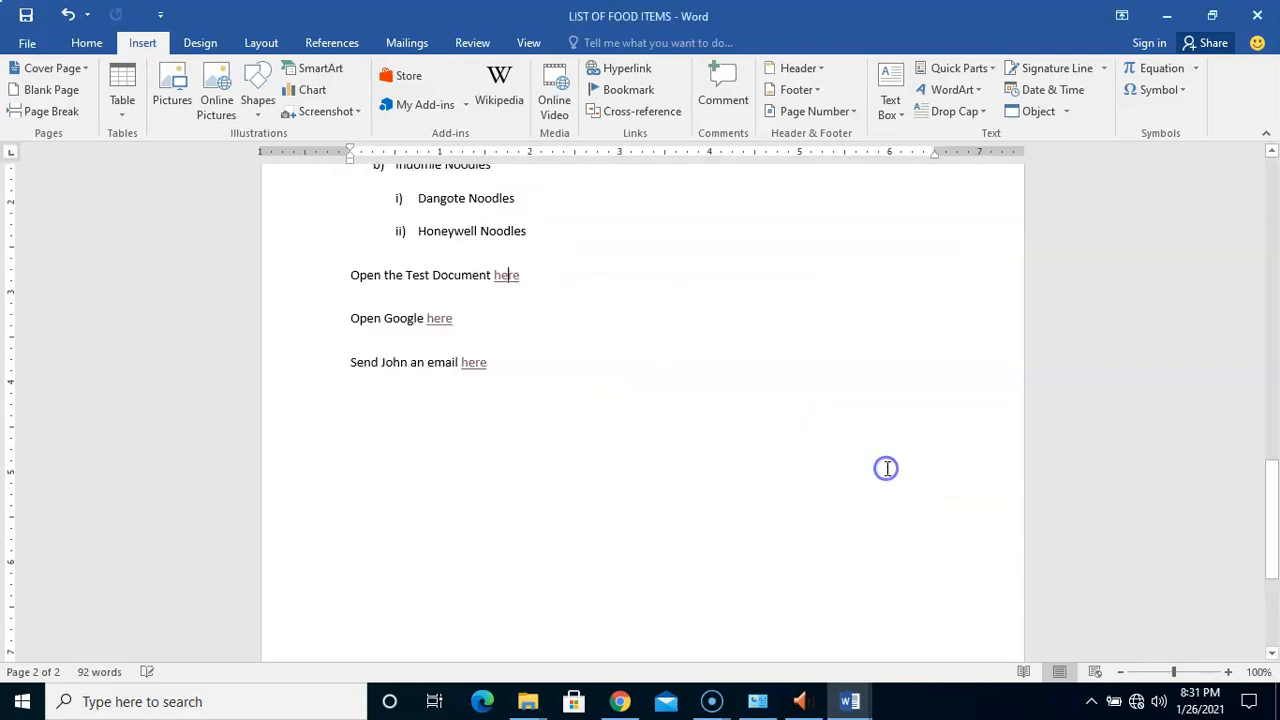
pyautogui.rightClick(510, 283)
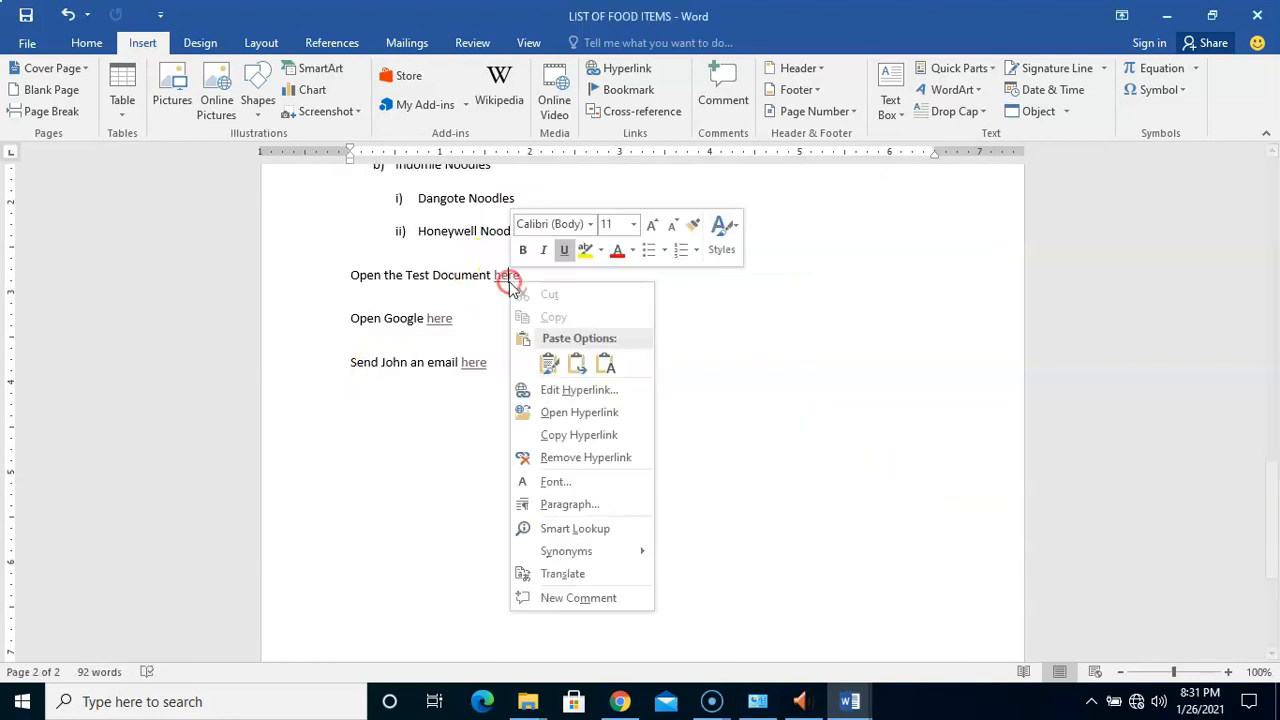
# Remove the Test Document 'here' link and copy the Google 'here' hyperlink
pyautogui.click(580, 458)
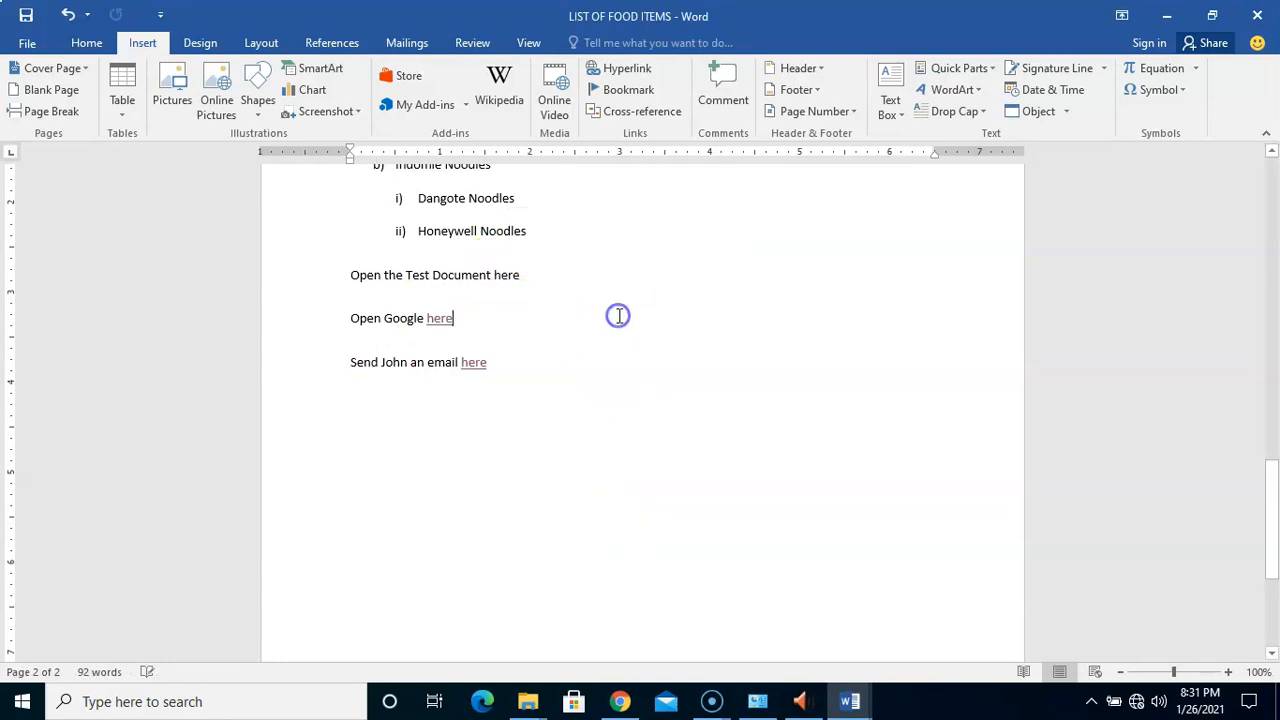
pyautogui.rightClick(432, 318)
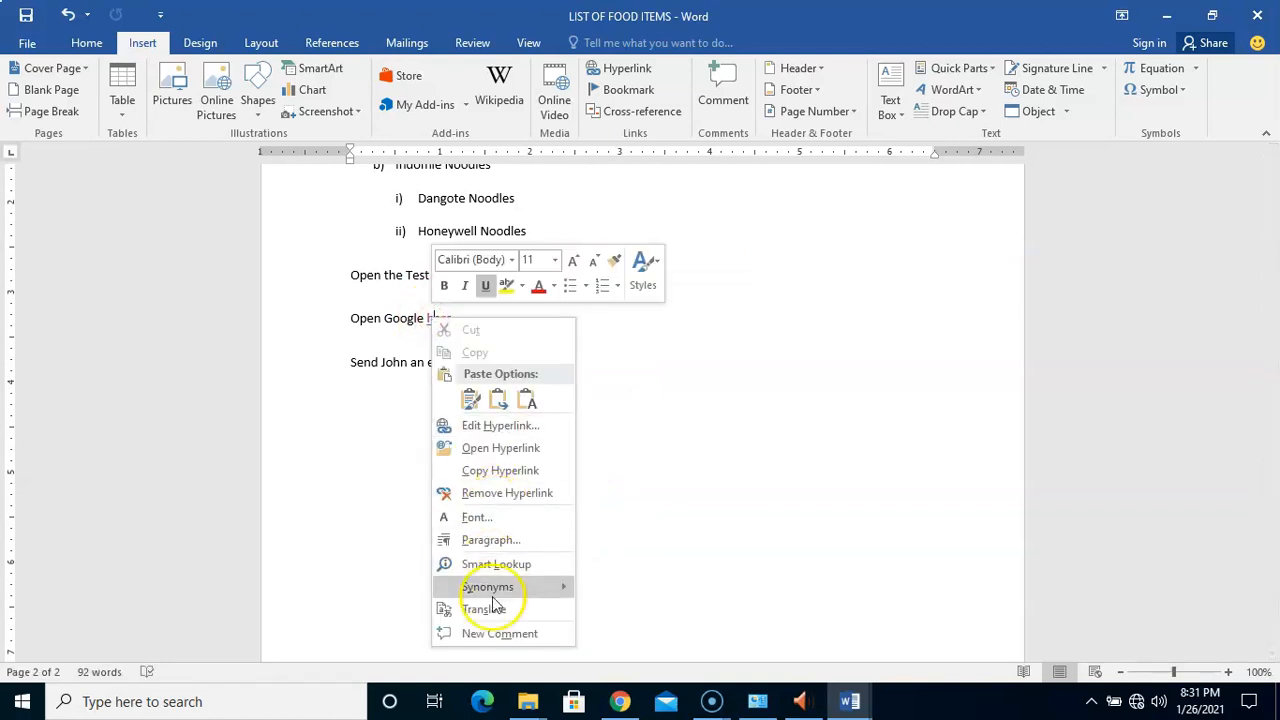
pyautogui.click(503, 471)
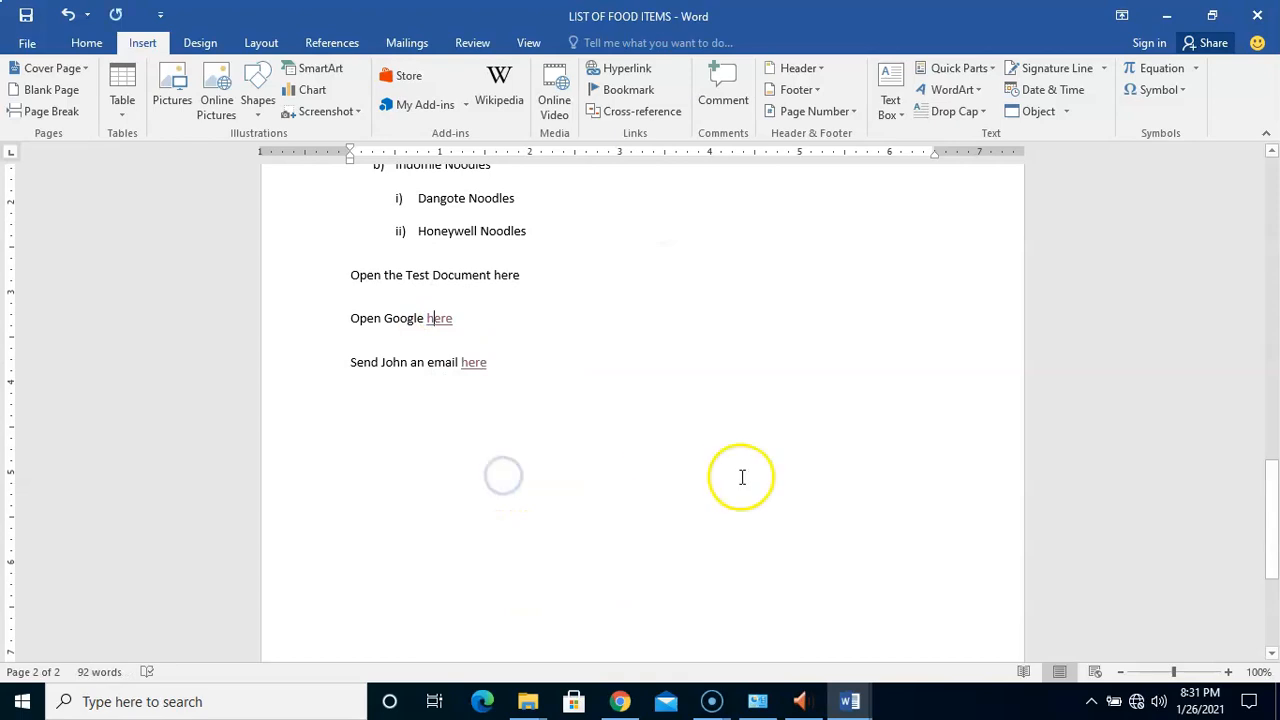
# Paste the Google link in Test on a new line below 'The woman will soon come.'
pyautogui.moveTo(850, 705)
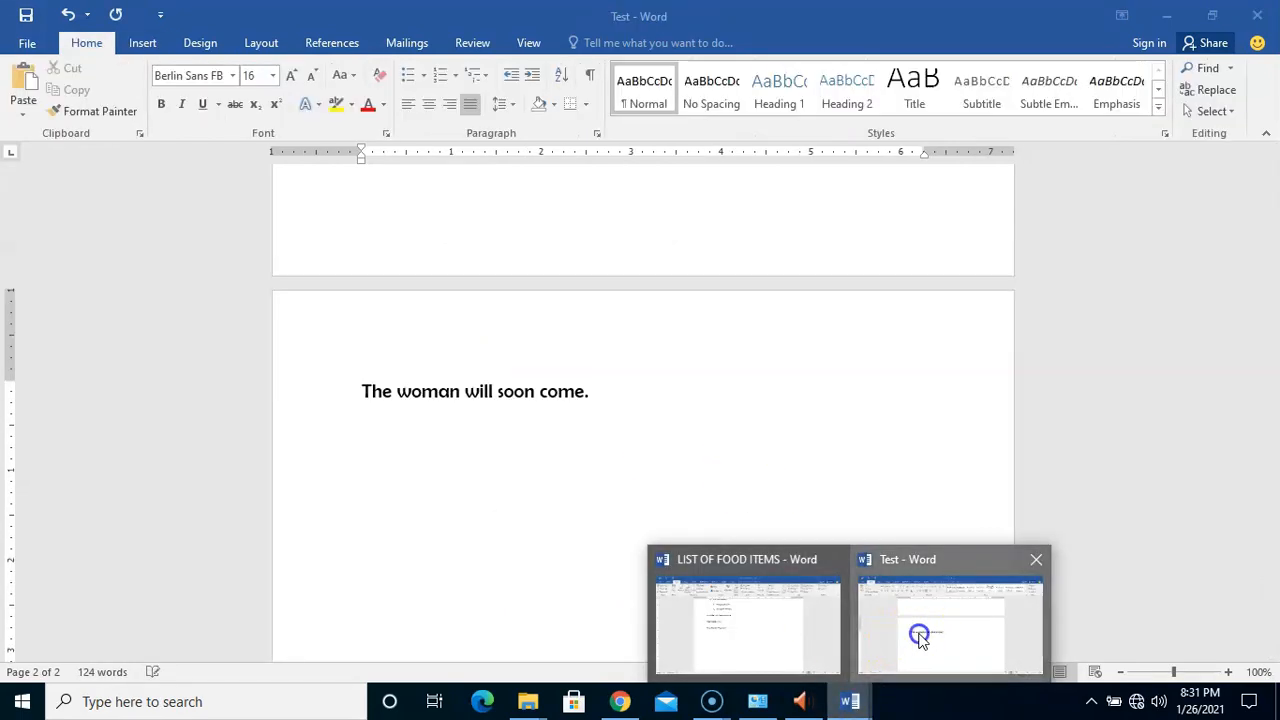
pyautogui.click(912, 638)
pyautogui.moveTo(1270, 423); pyautogui.dragTo(1272, 393)
pyautogui.press('Return')
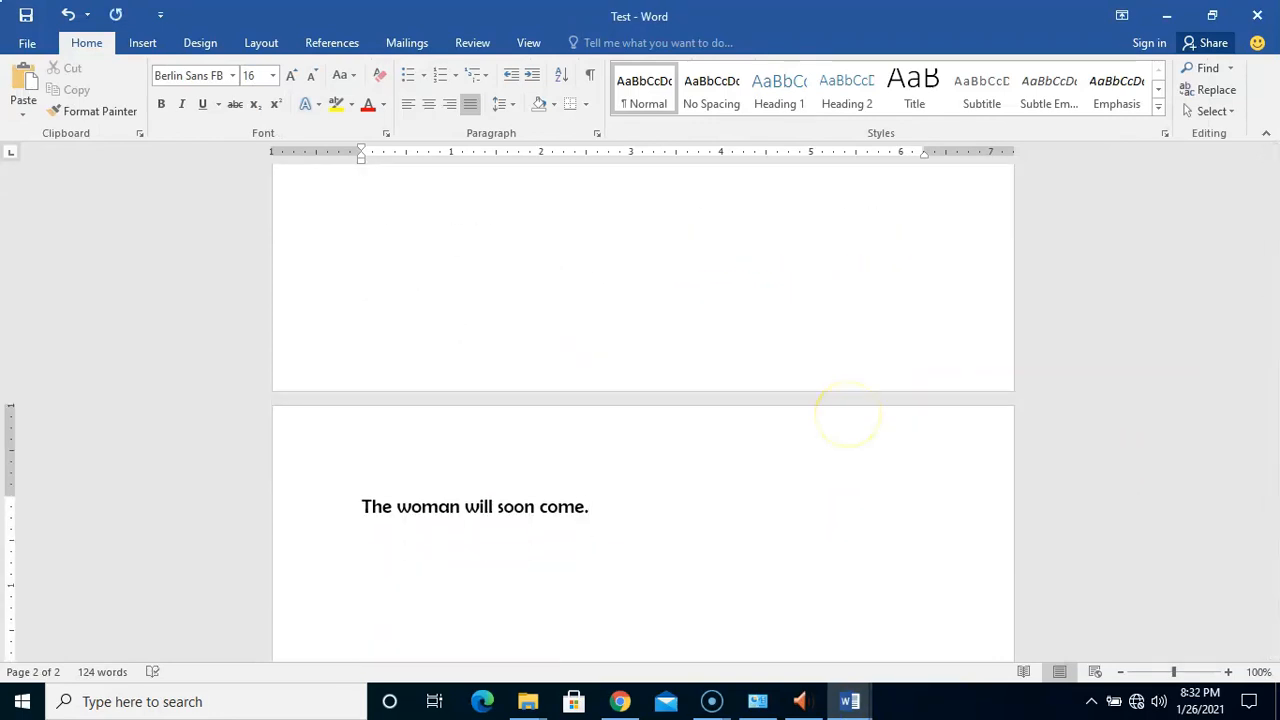
pyautogui.click(27, 85)
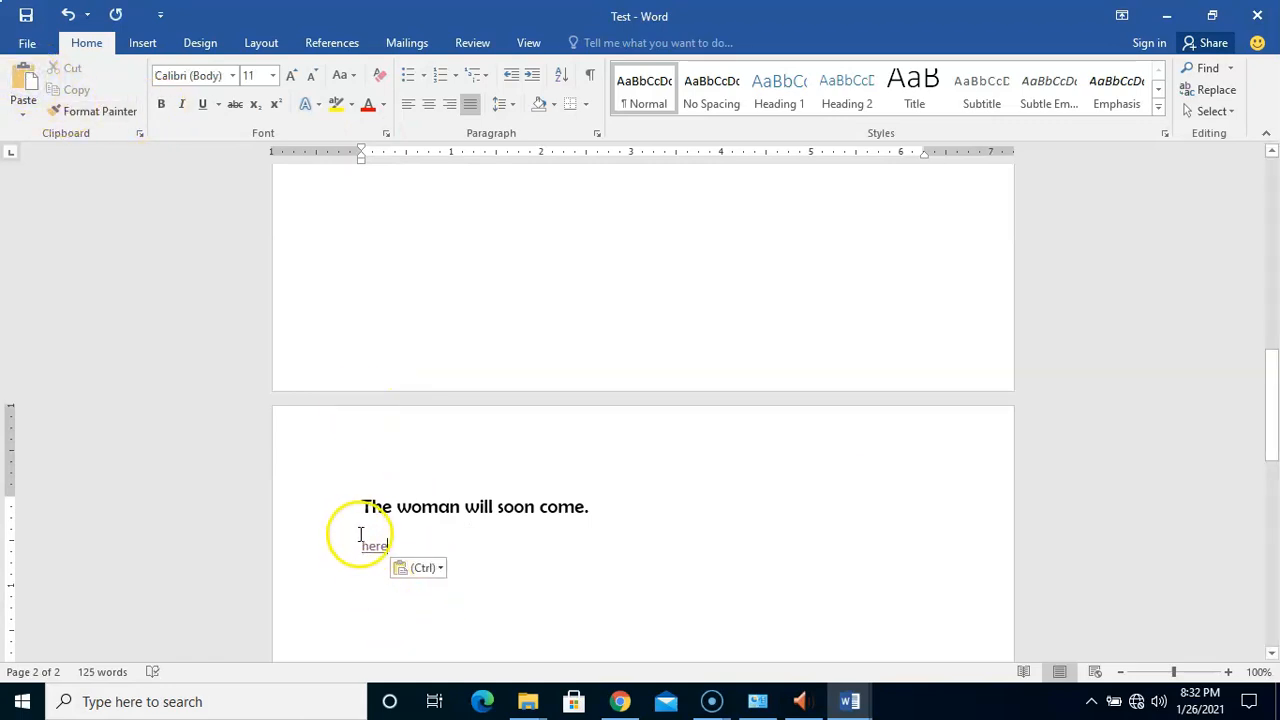
pyautogui.moveTo(370, 549)
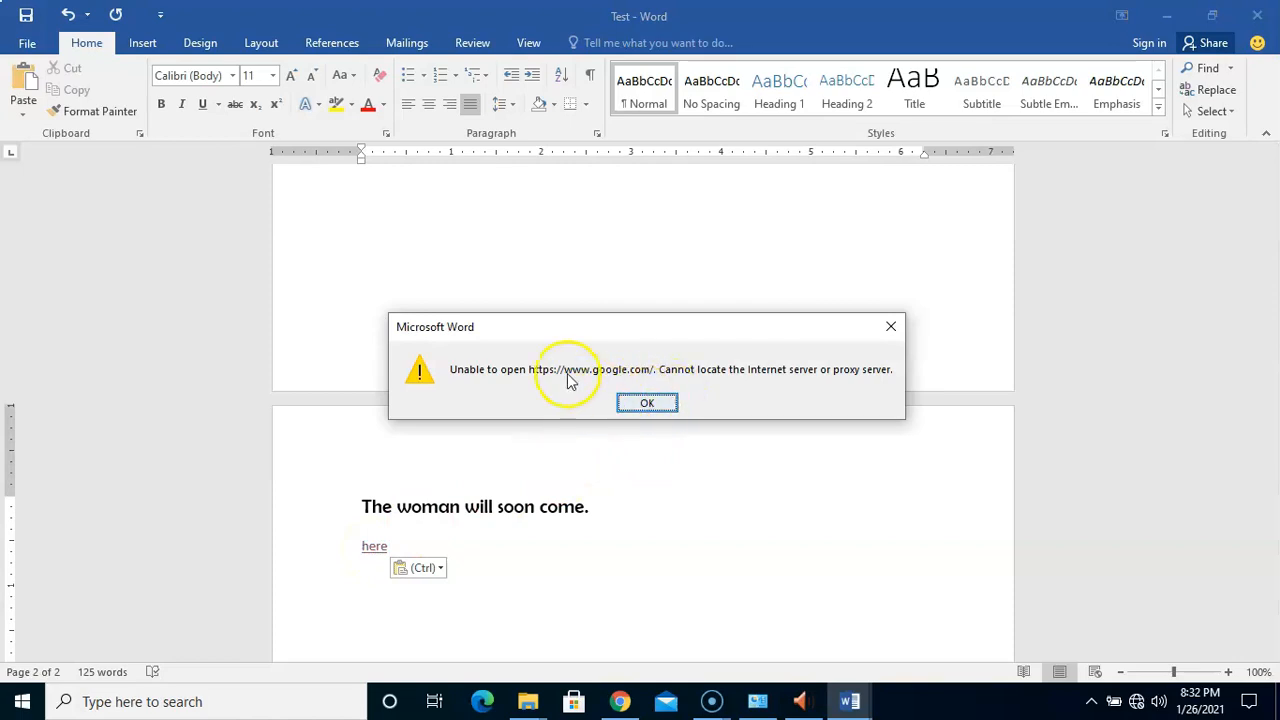
# Dismiss the link error and return to LIST OF FOOD ITEMS, scrolled to the top
pyautogui.click(648, 404)
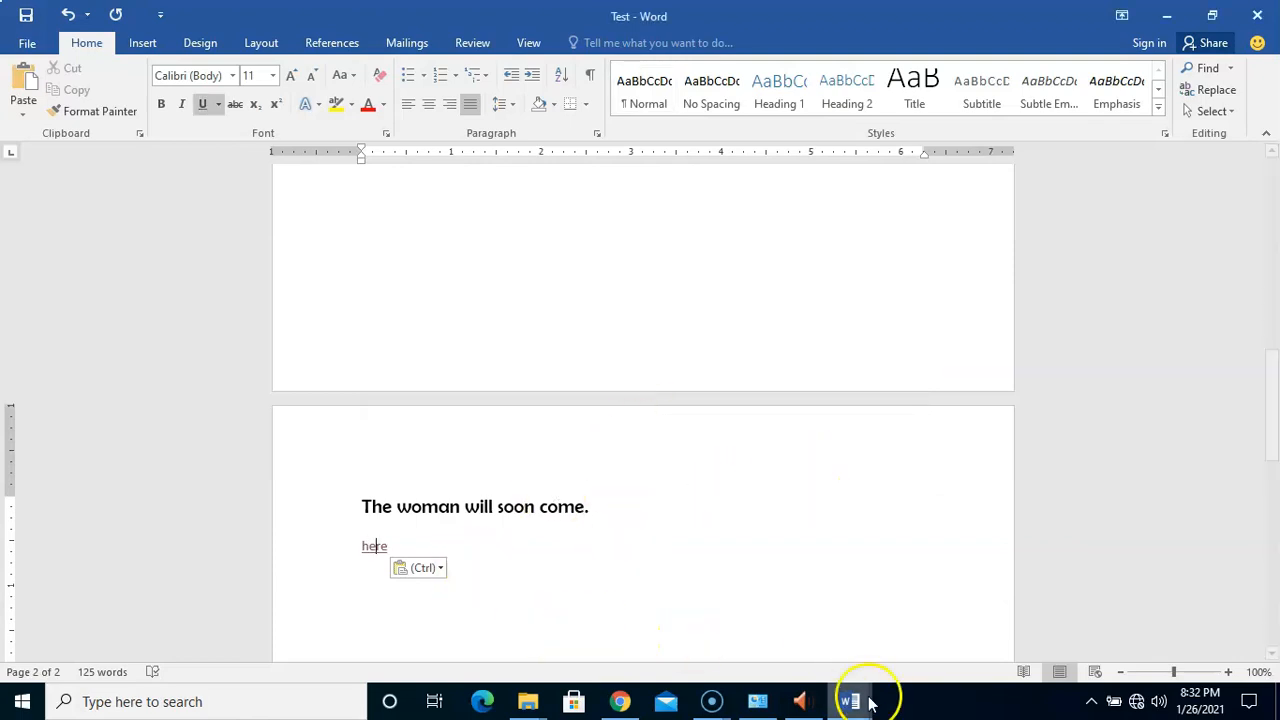
pyautogui.moveTo(850, 701)
pyautogui.click(750, 640)
pyautogui.moveTo(1268, 523); pyautogui.dragTo(1275, 234)
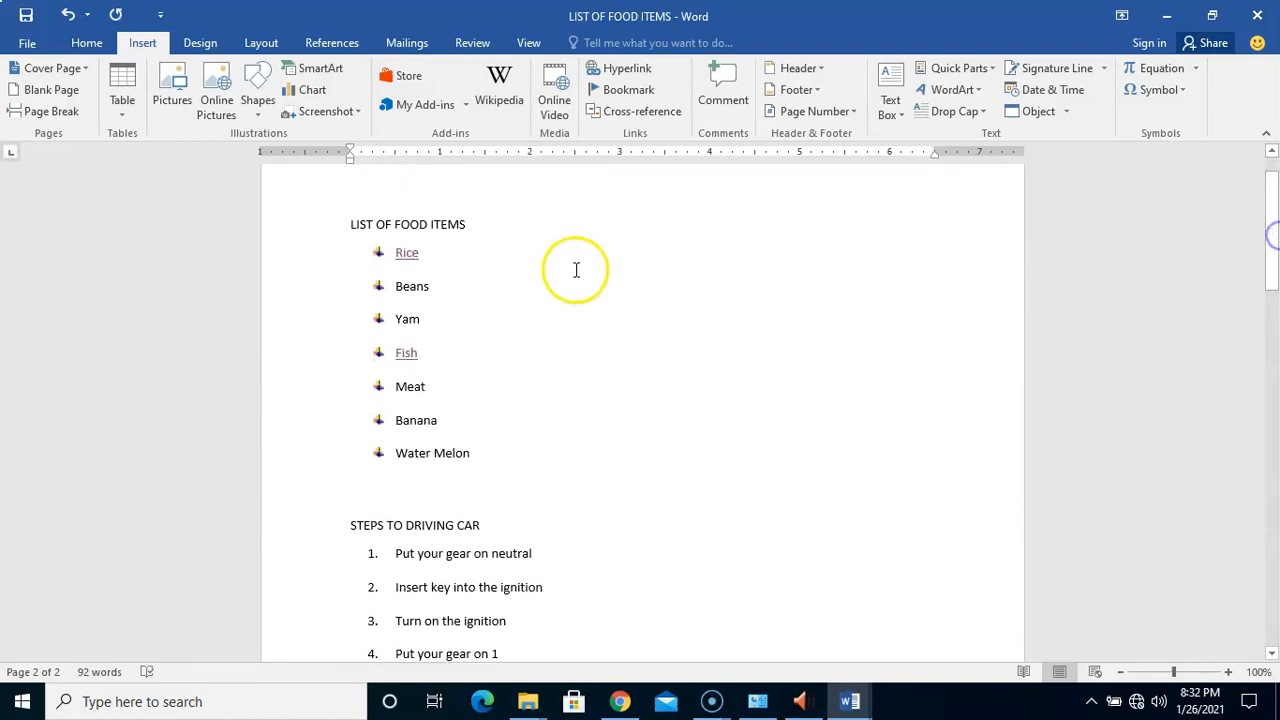
# Copy the Fish hyperlink from the food list
pyautogui.moveTo(394, 352); pyautogui.dragTo(433, 359)
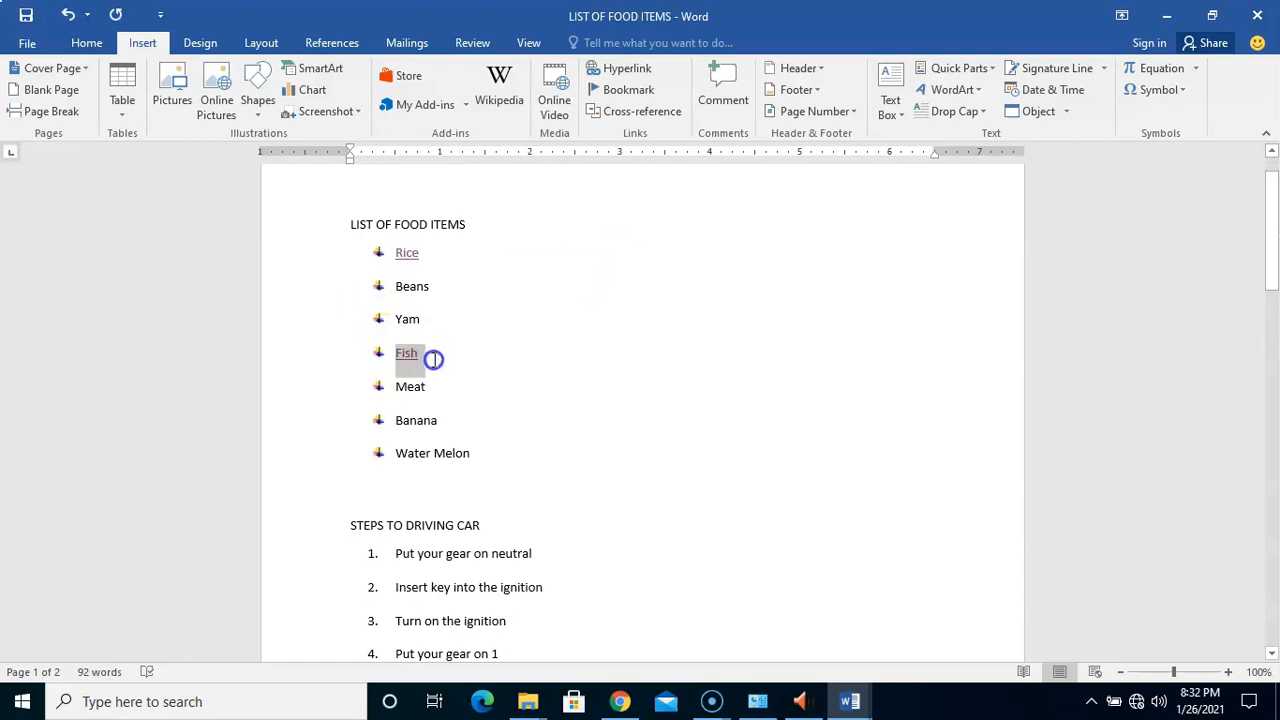
pyautogui.click(463, 371)
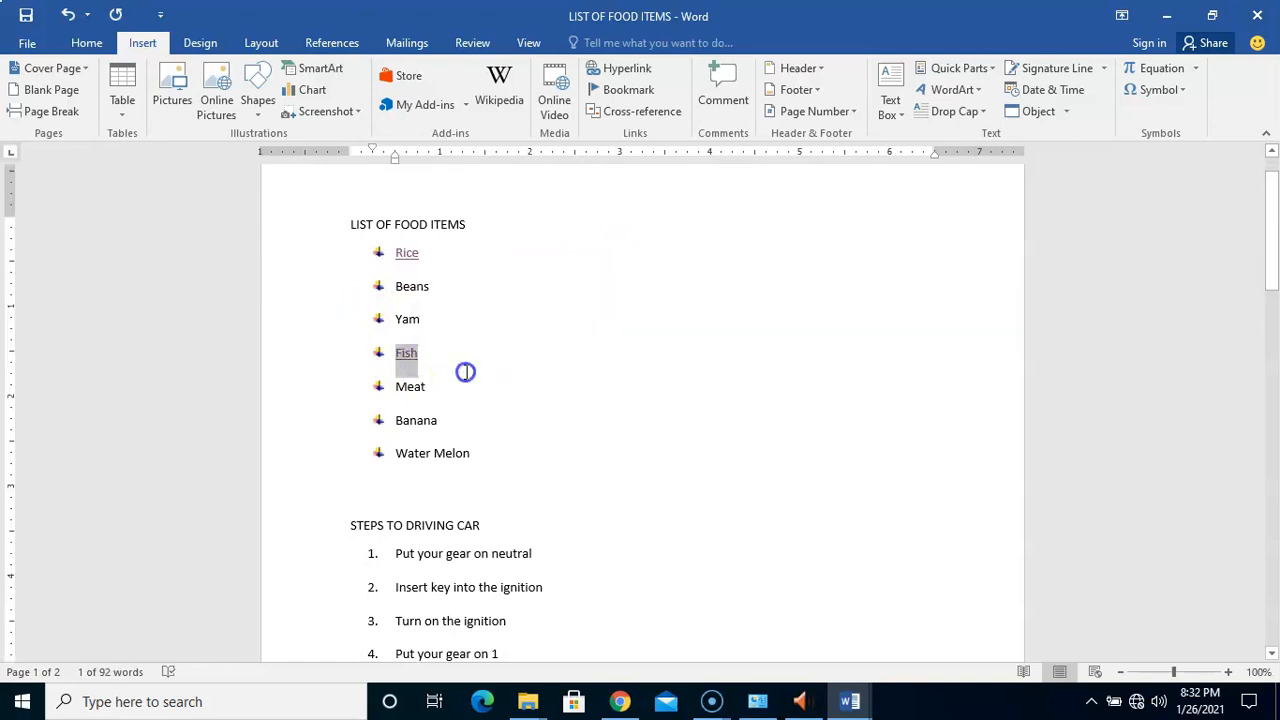
pyautogui.rightClick(404, 353)
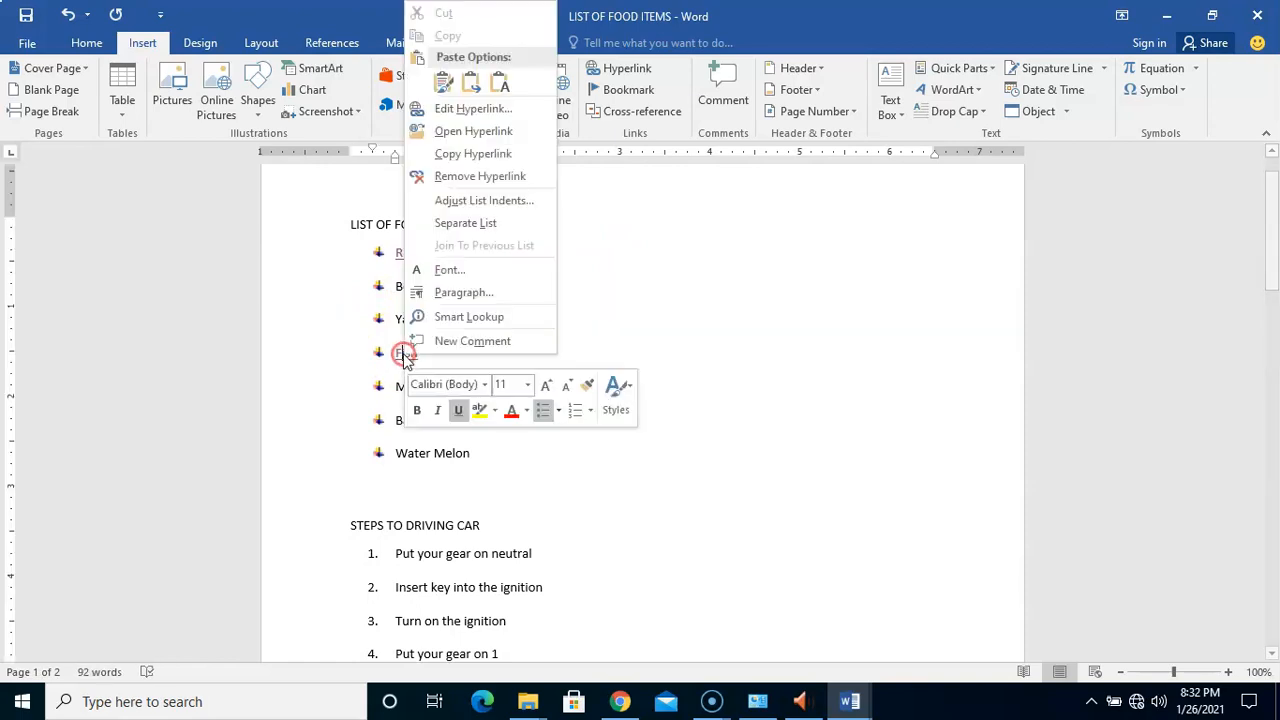
pyautogui.click(475, 155)
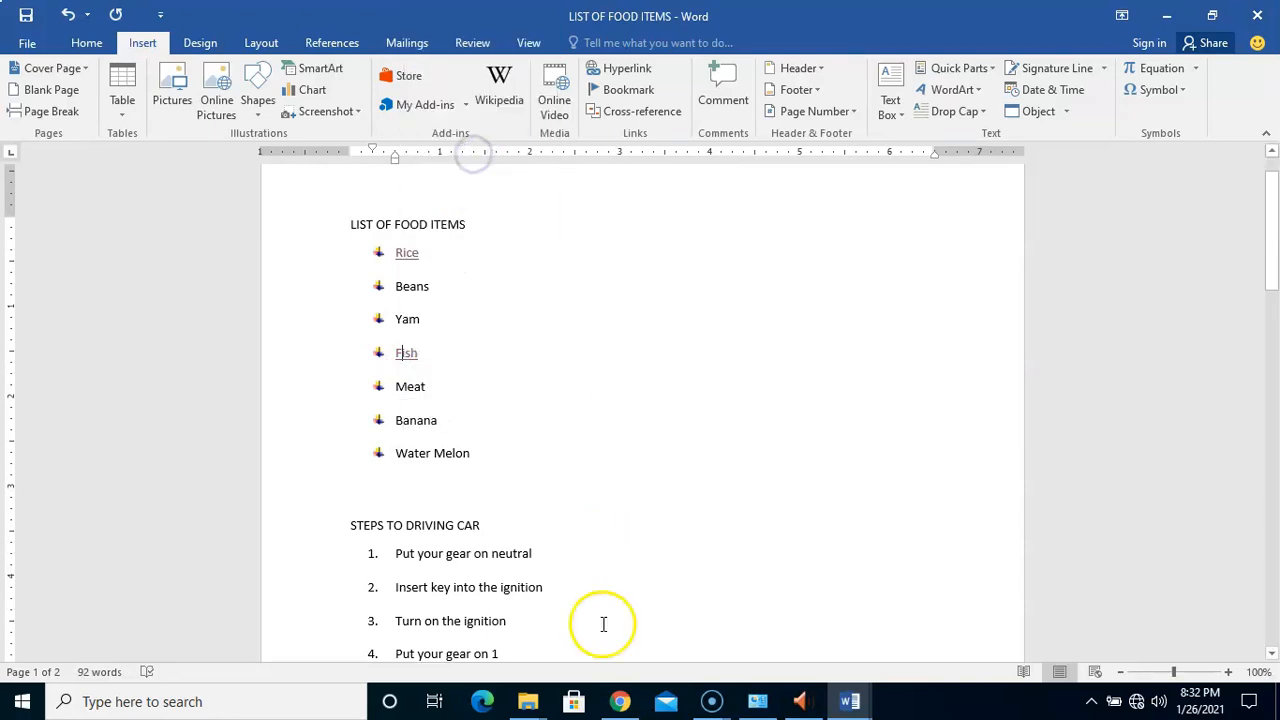
# Paste the Fish link in Test on a new line above the Google 'here' link
pyautogui.moveTo(853, 705)
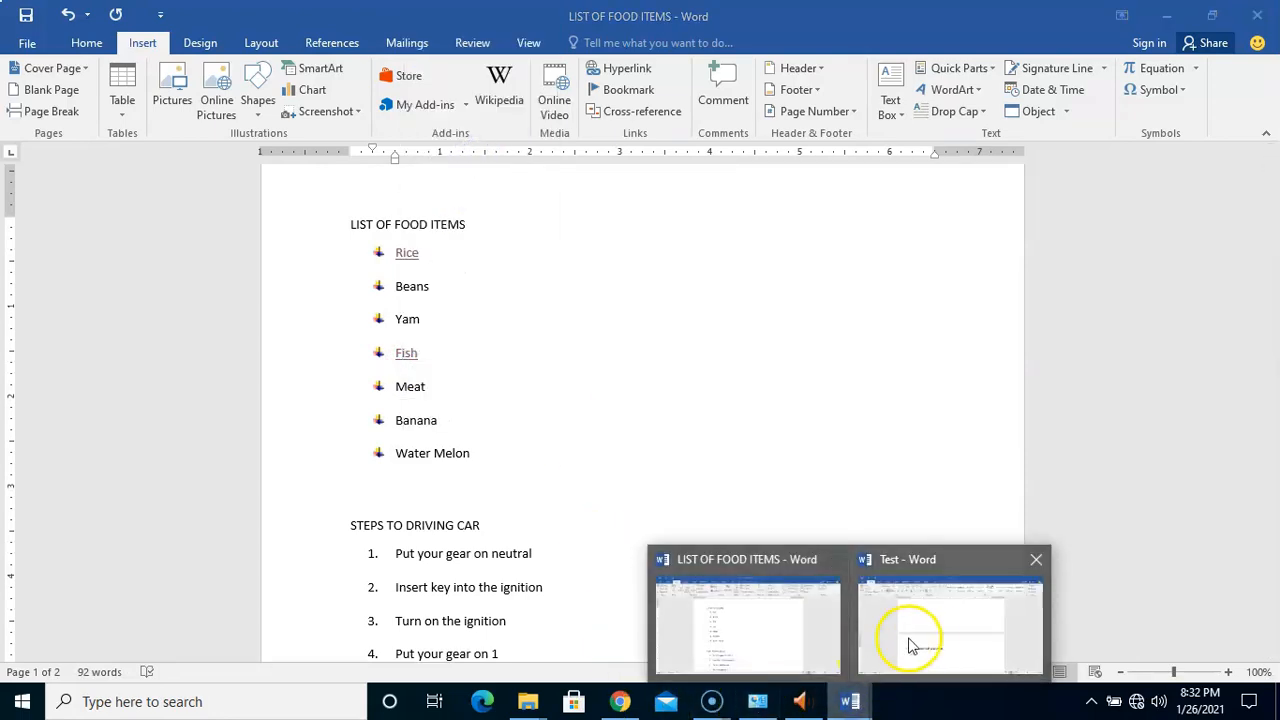
pyautogui.click(922, 645)
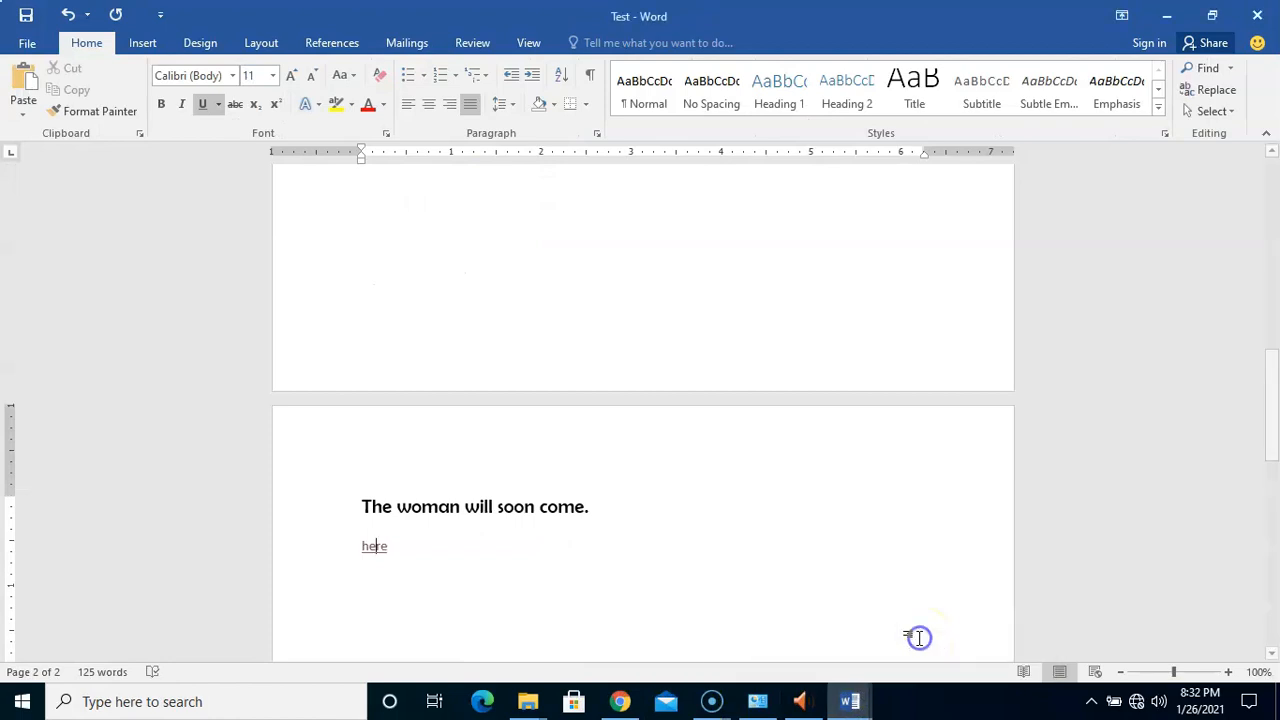
pyautogui.click(524, 553)
pyautogui.click(615, 509)
pyautogui.press('Return')
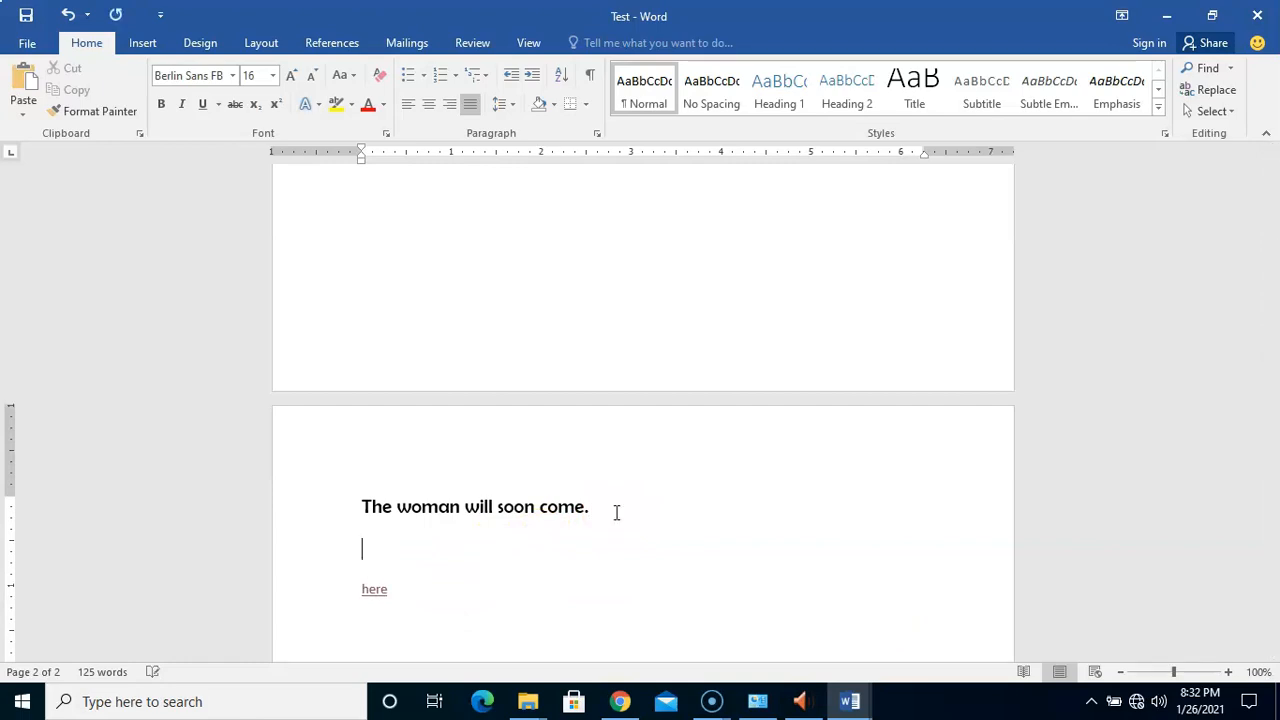
pyautogui.click(557, 557)
pyautogui.click(366, 551)
pyautogui.hotkey('ctrl', 'v')
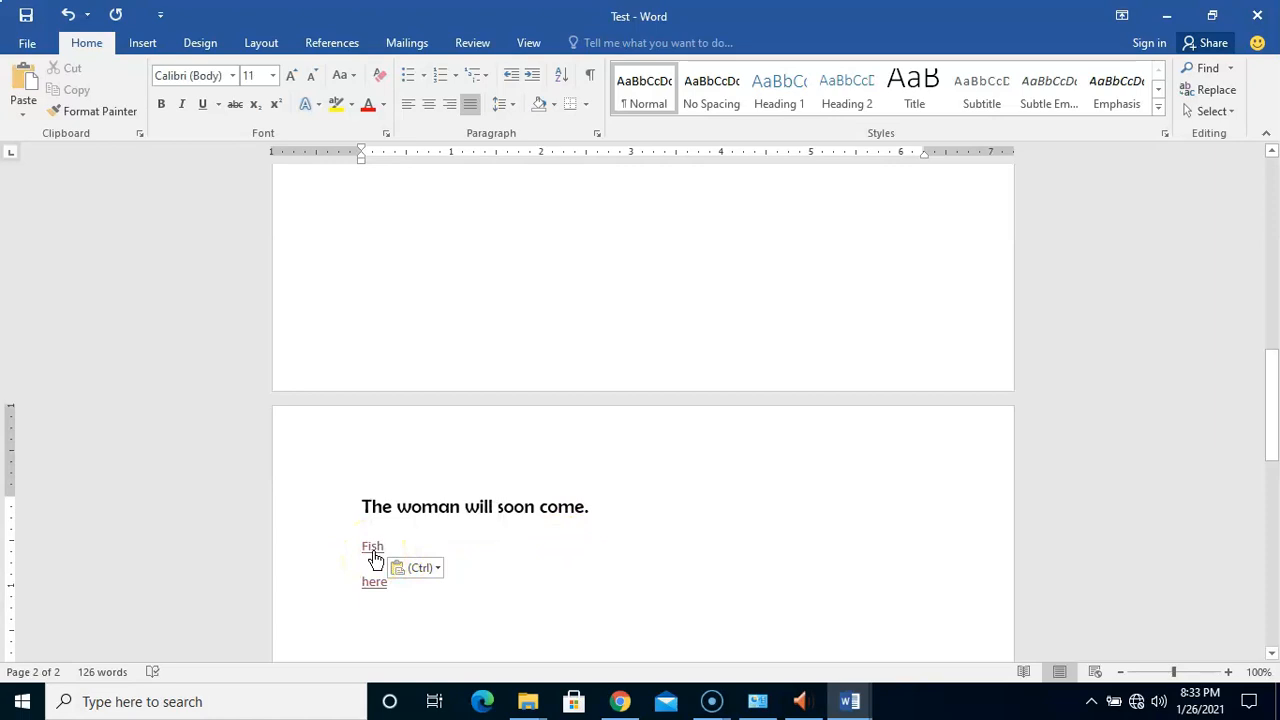
pyautogui.hotkey('ctrl', 'Home')
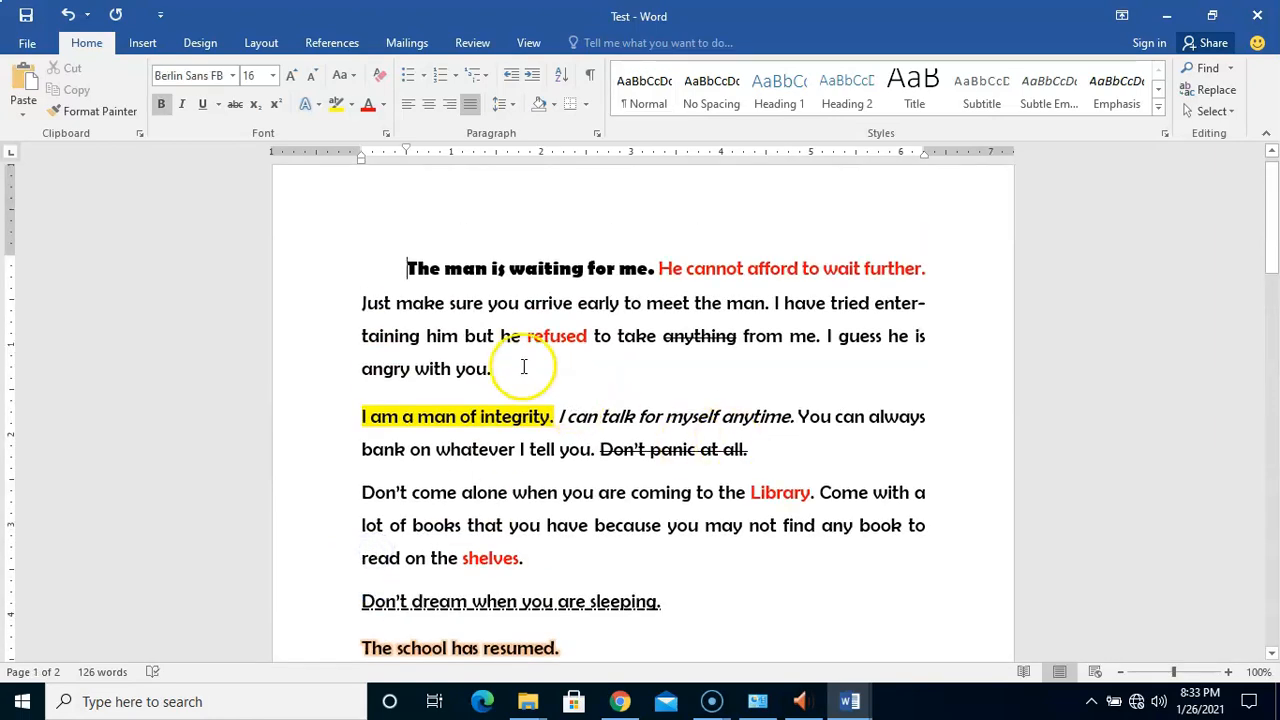
pyautogui.click(690, 235)
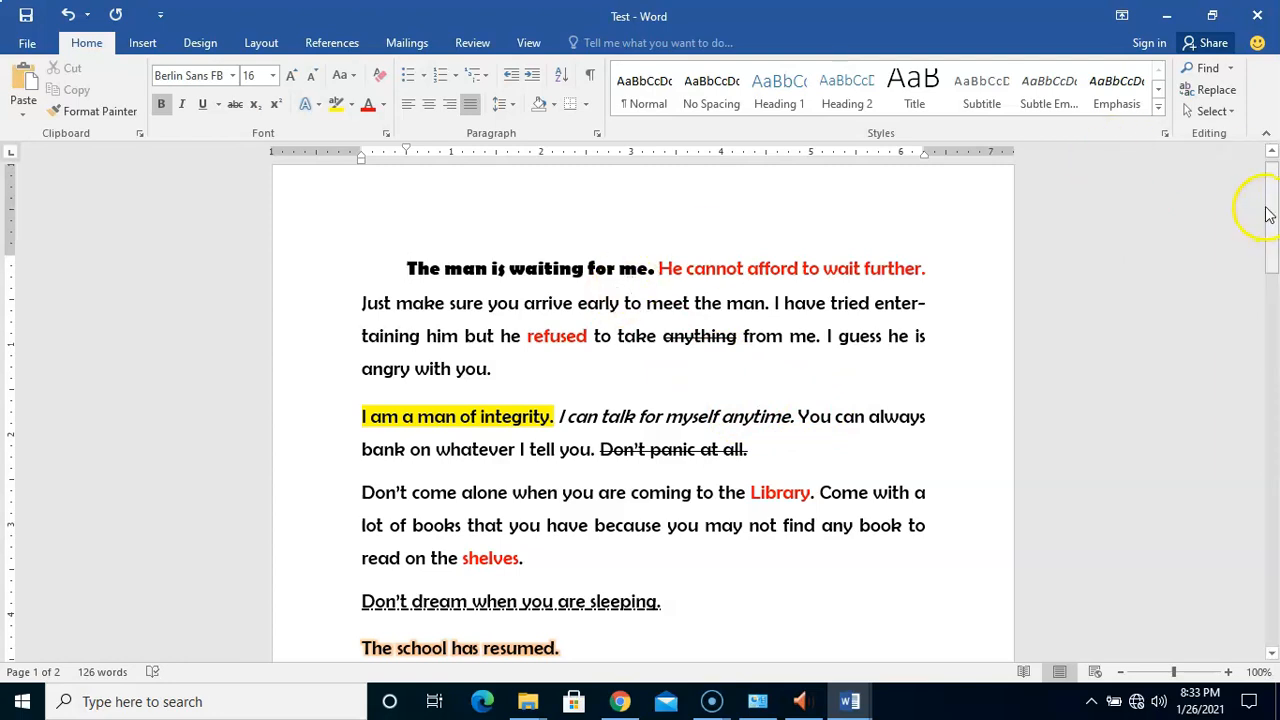
pyautogui.moveTo(1272, 212); pyautogui.dragTo(1246, 409)
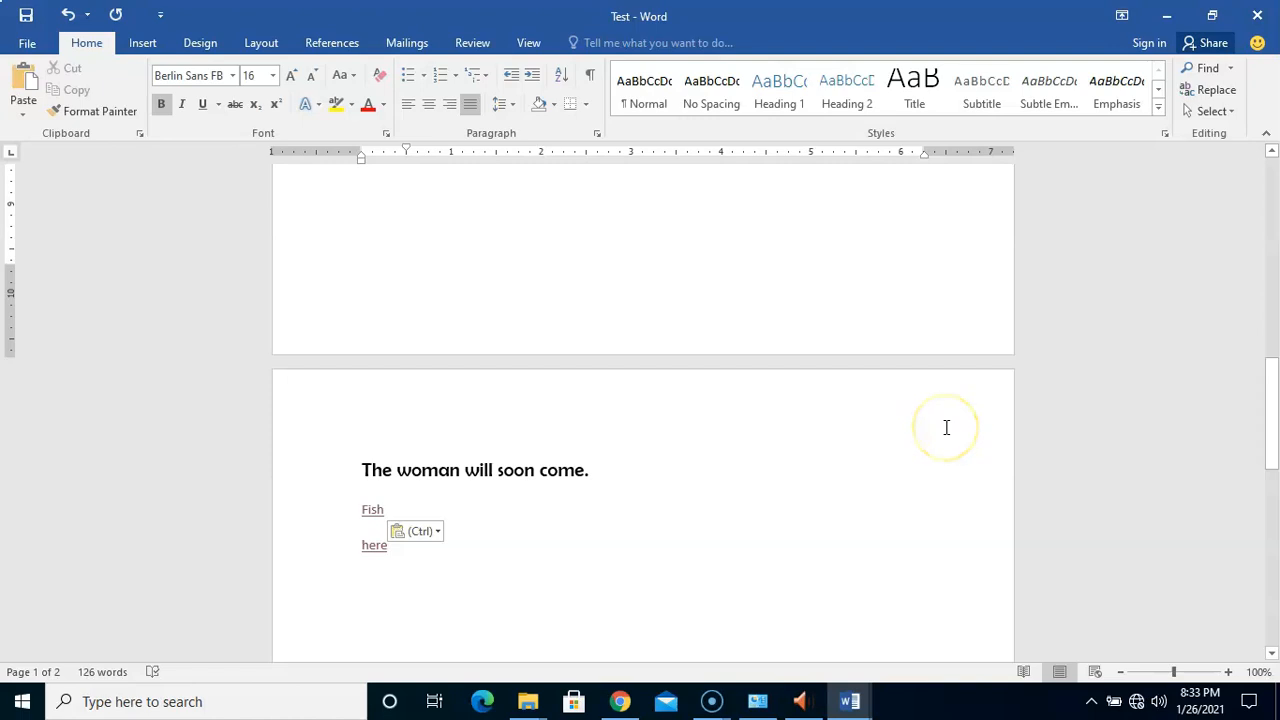
# Bring the LIST OF FOOD ITEMS document back, scrolled up to its Rice and Fish links
pyautogui.click(851, 704)
pyautogui.click(766, 596)
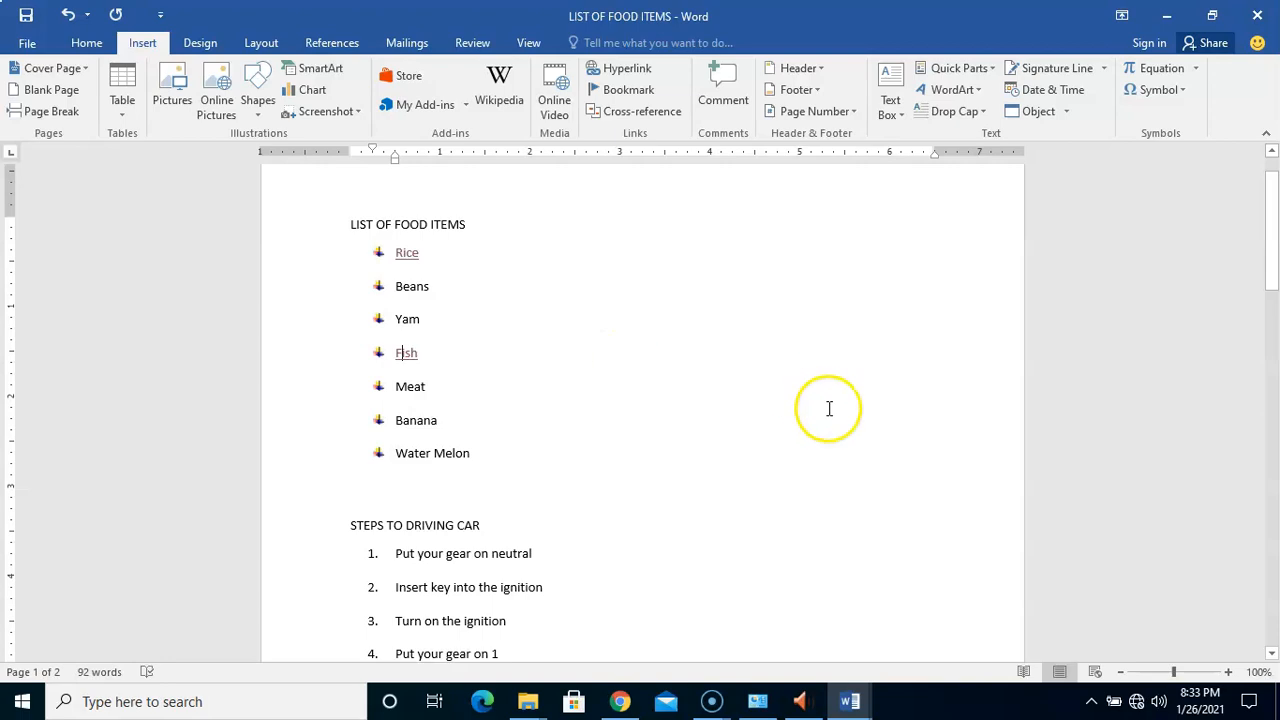
pyautogui.moveTo(1275, 230); pyautogui.dragTo(1268, 196)
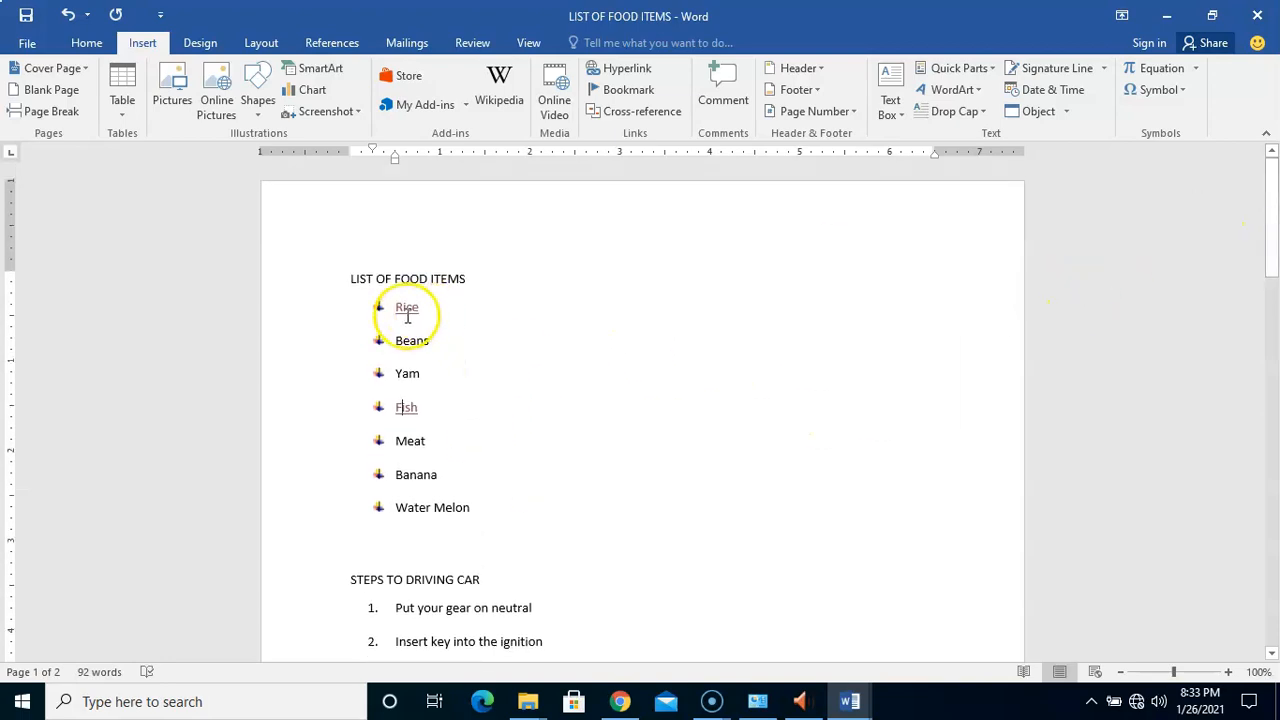